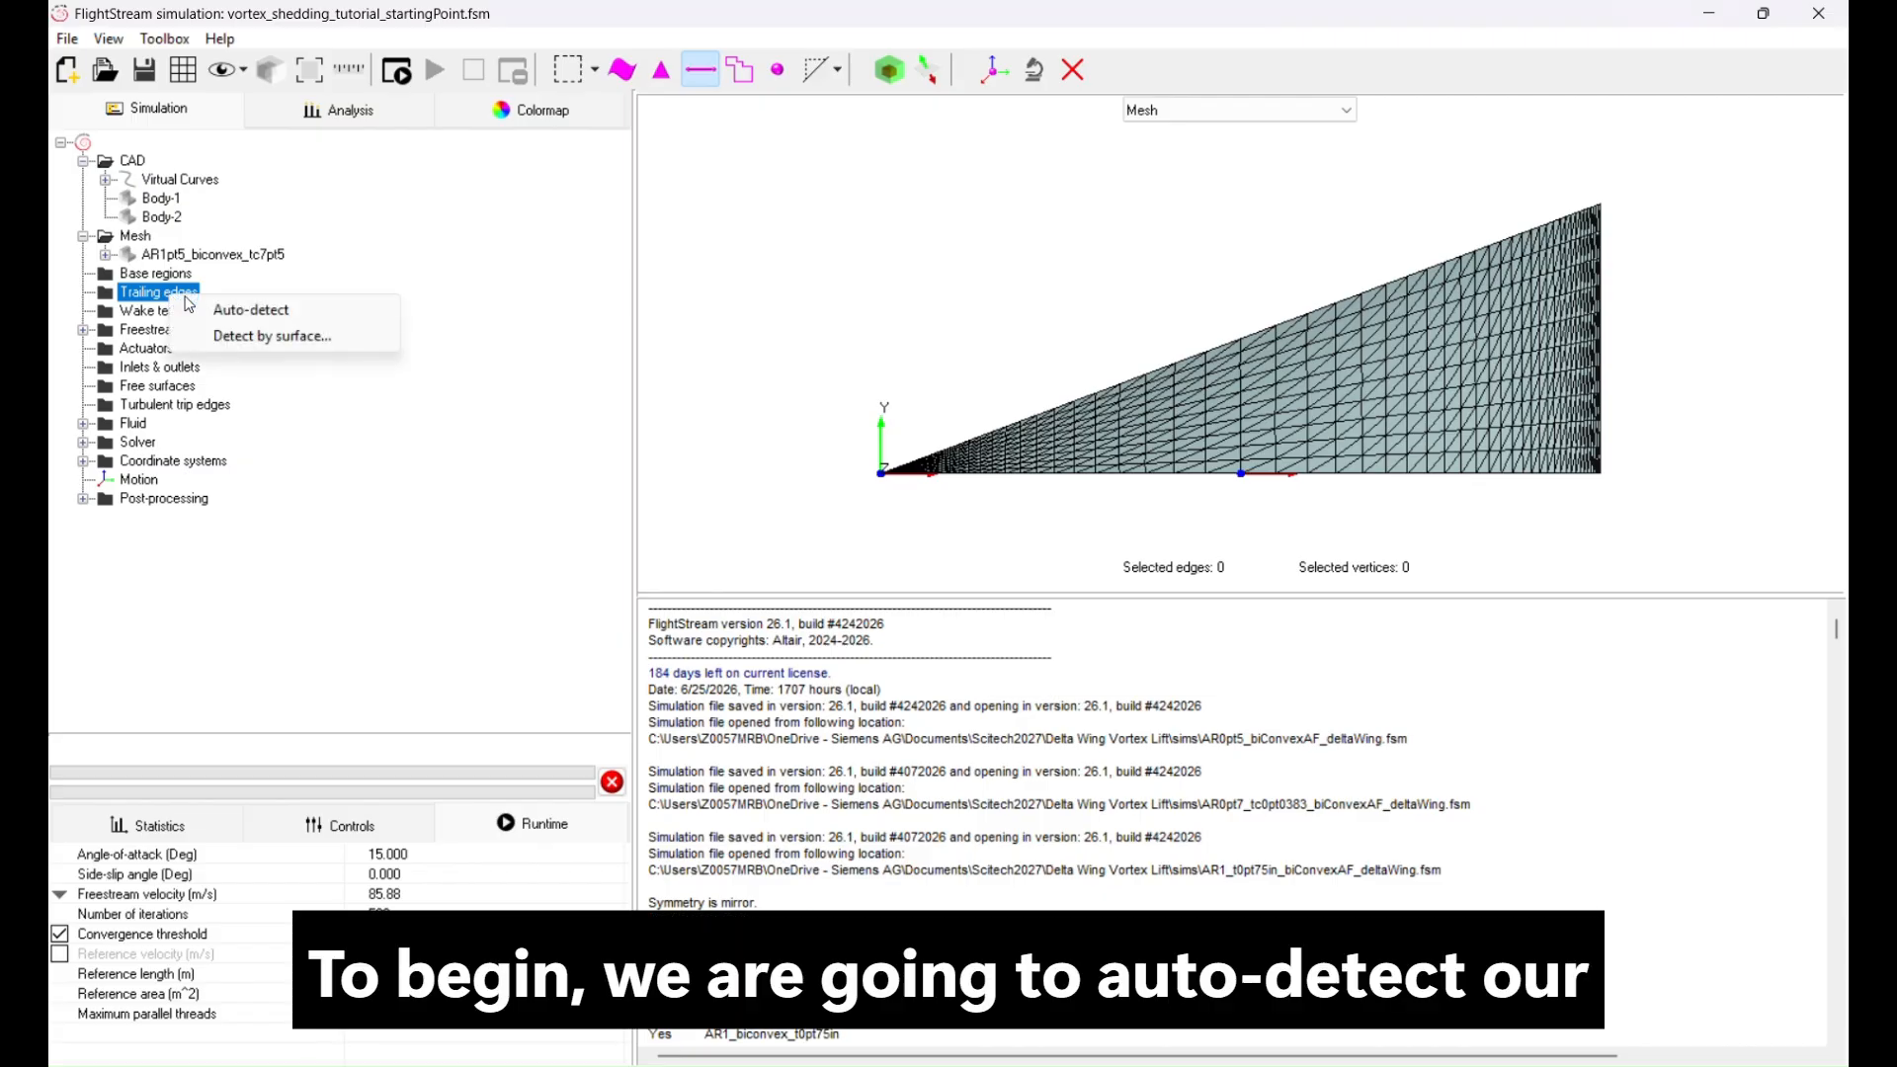
Auto-detect the trailing edges of the wing mesh.
{"action": "left_click", "coordinate": [241, 311]}
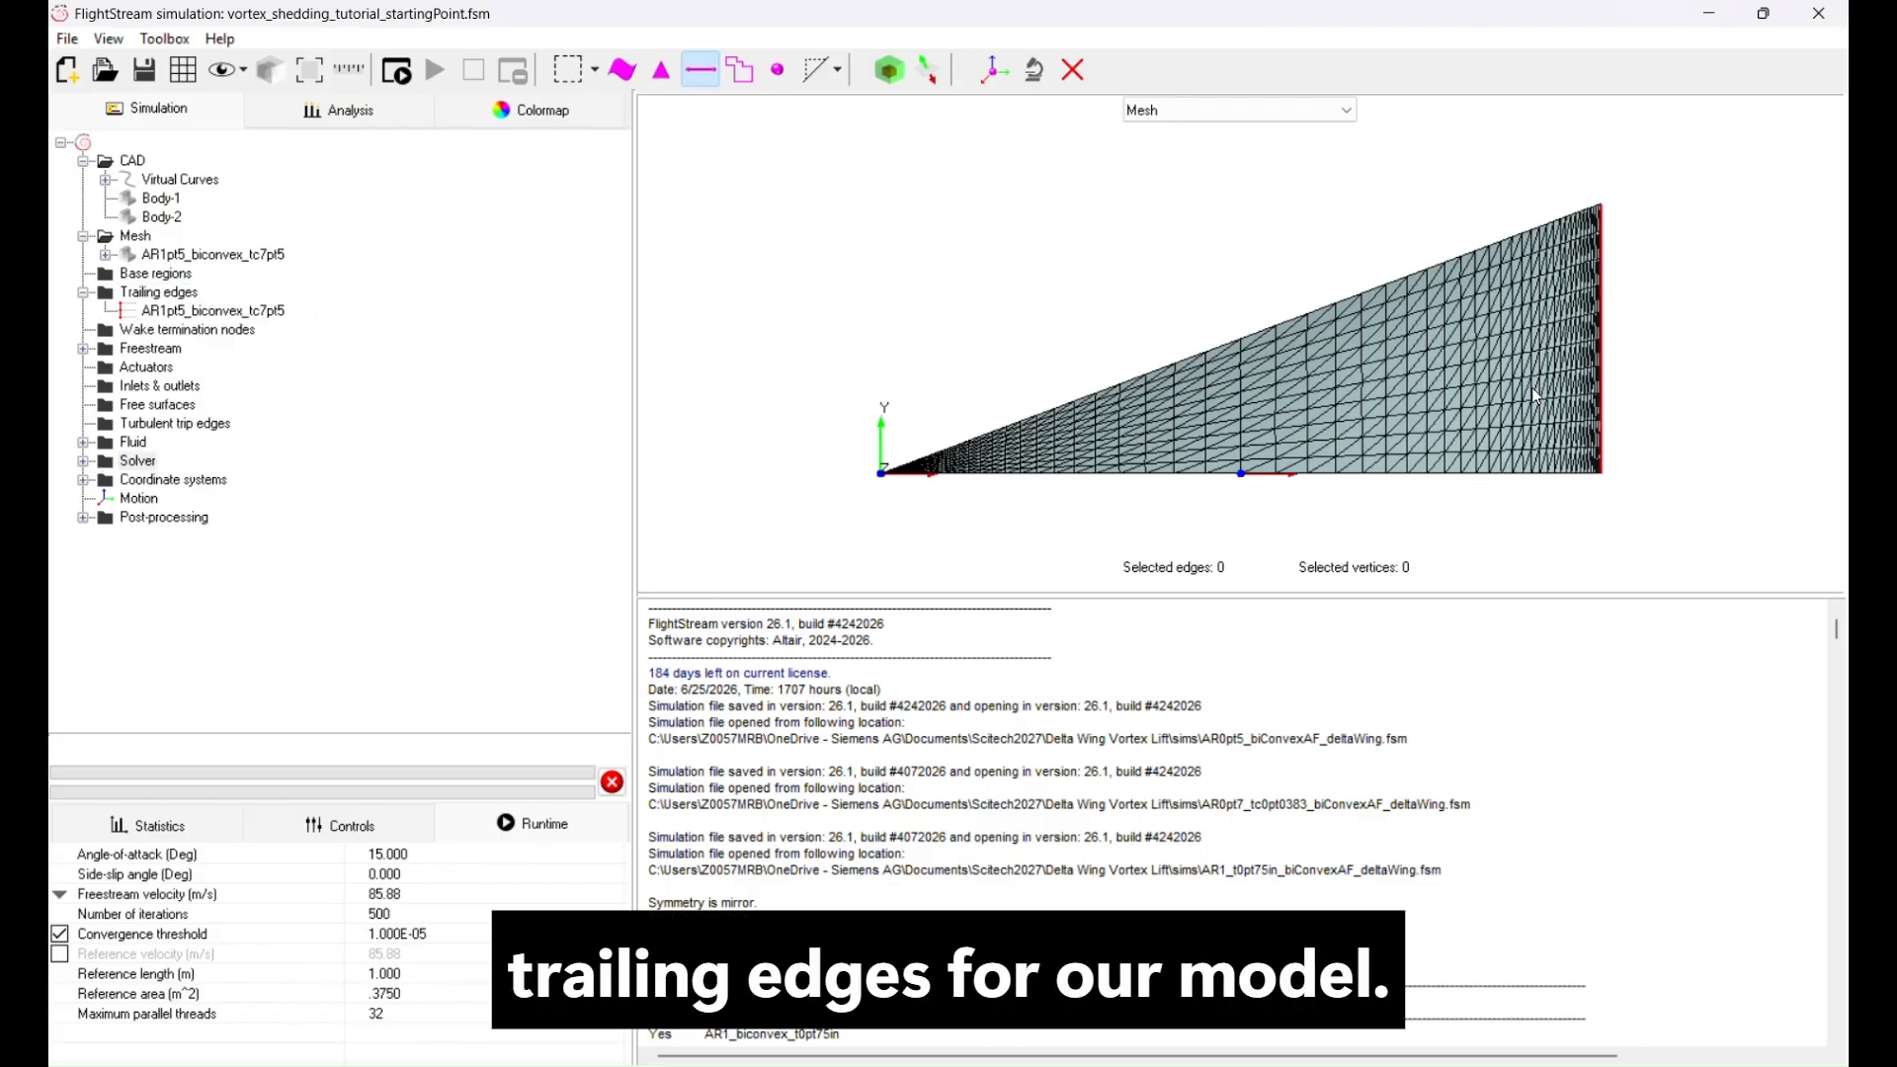
Select the whole chain of mesh edges along the wing's swept leading edge and mark it as trailing edges.
{"action": "scroll", "coordinate": [1656, 318], "scroll_direction": "up", "scroll_amount": 5}
{"action": "scroll", "coordinate": [1445, 210], "scroll_direction": "up", "scroll_amount": 5}
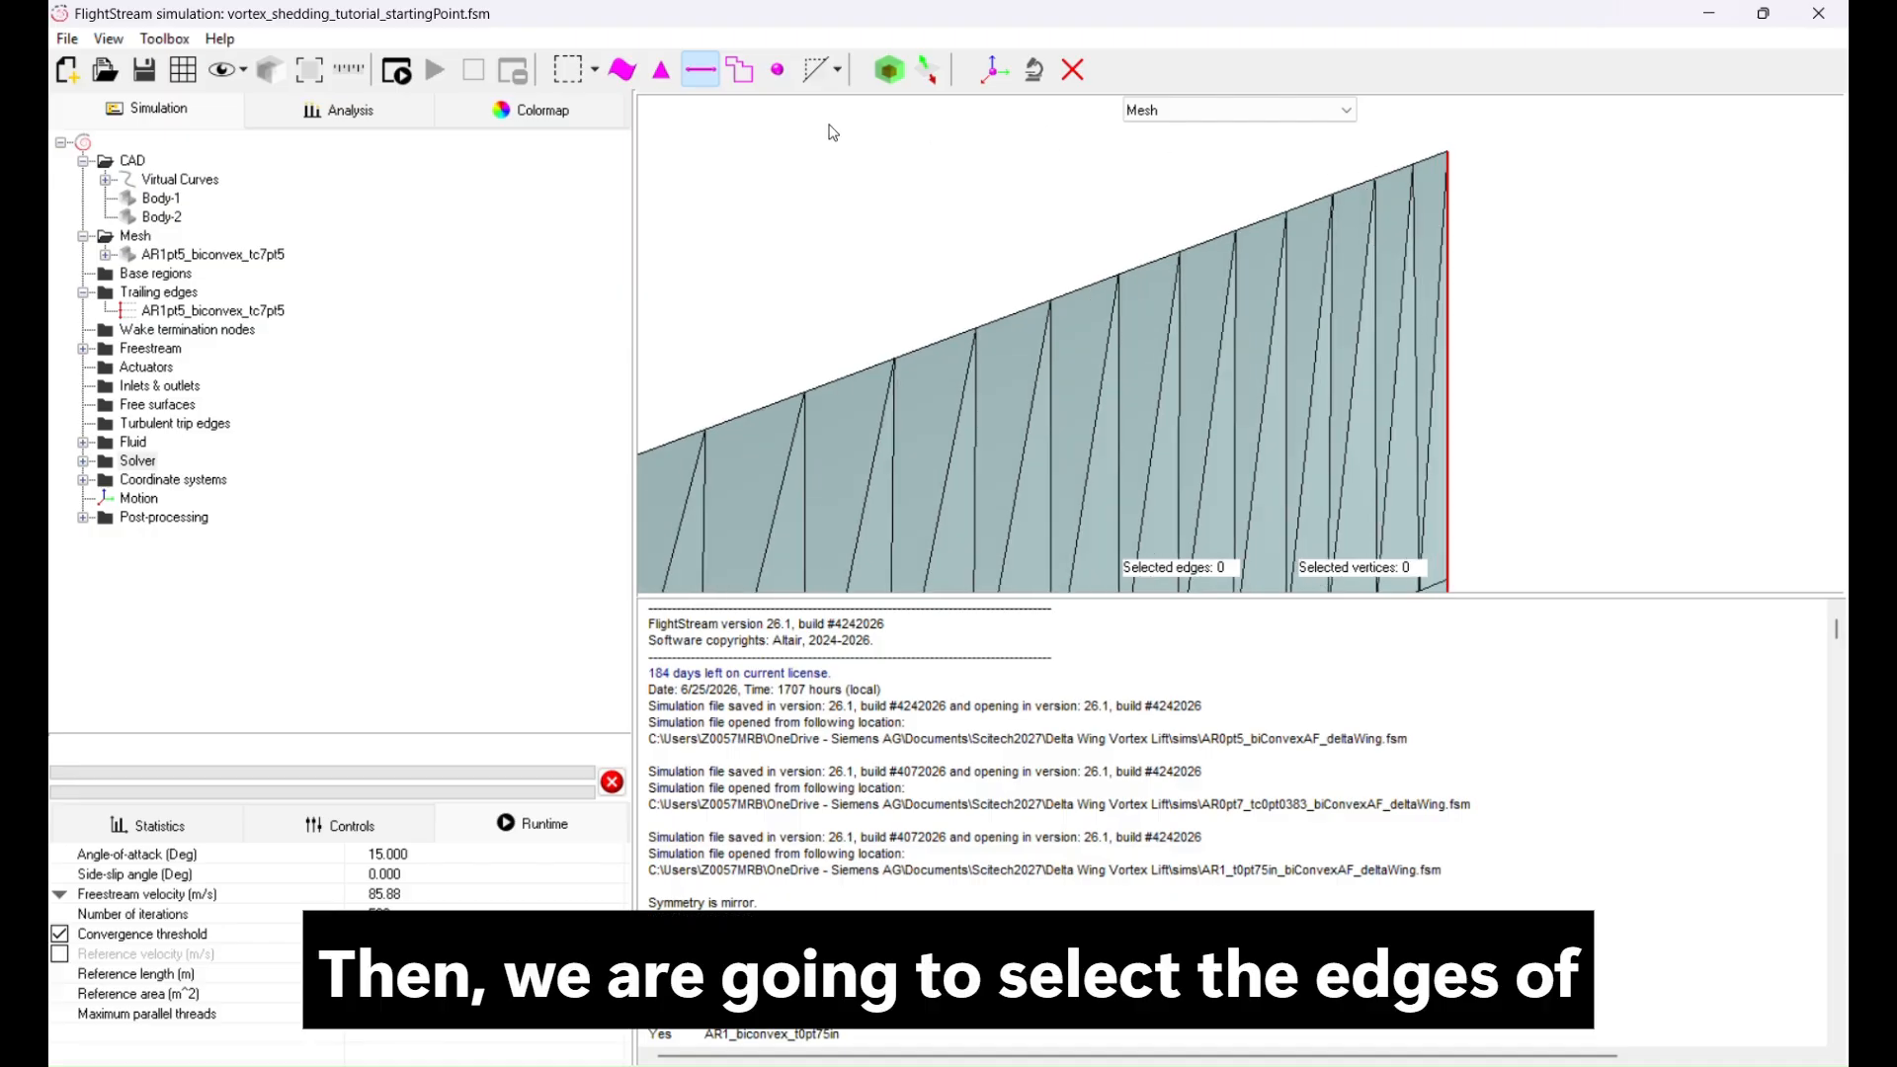
{"action": "left_click", "coordinate": [696, 79]}
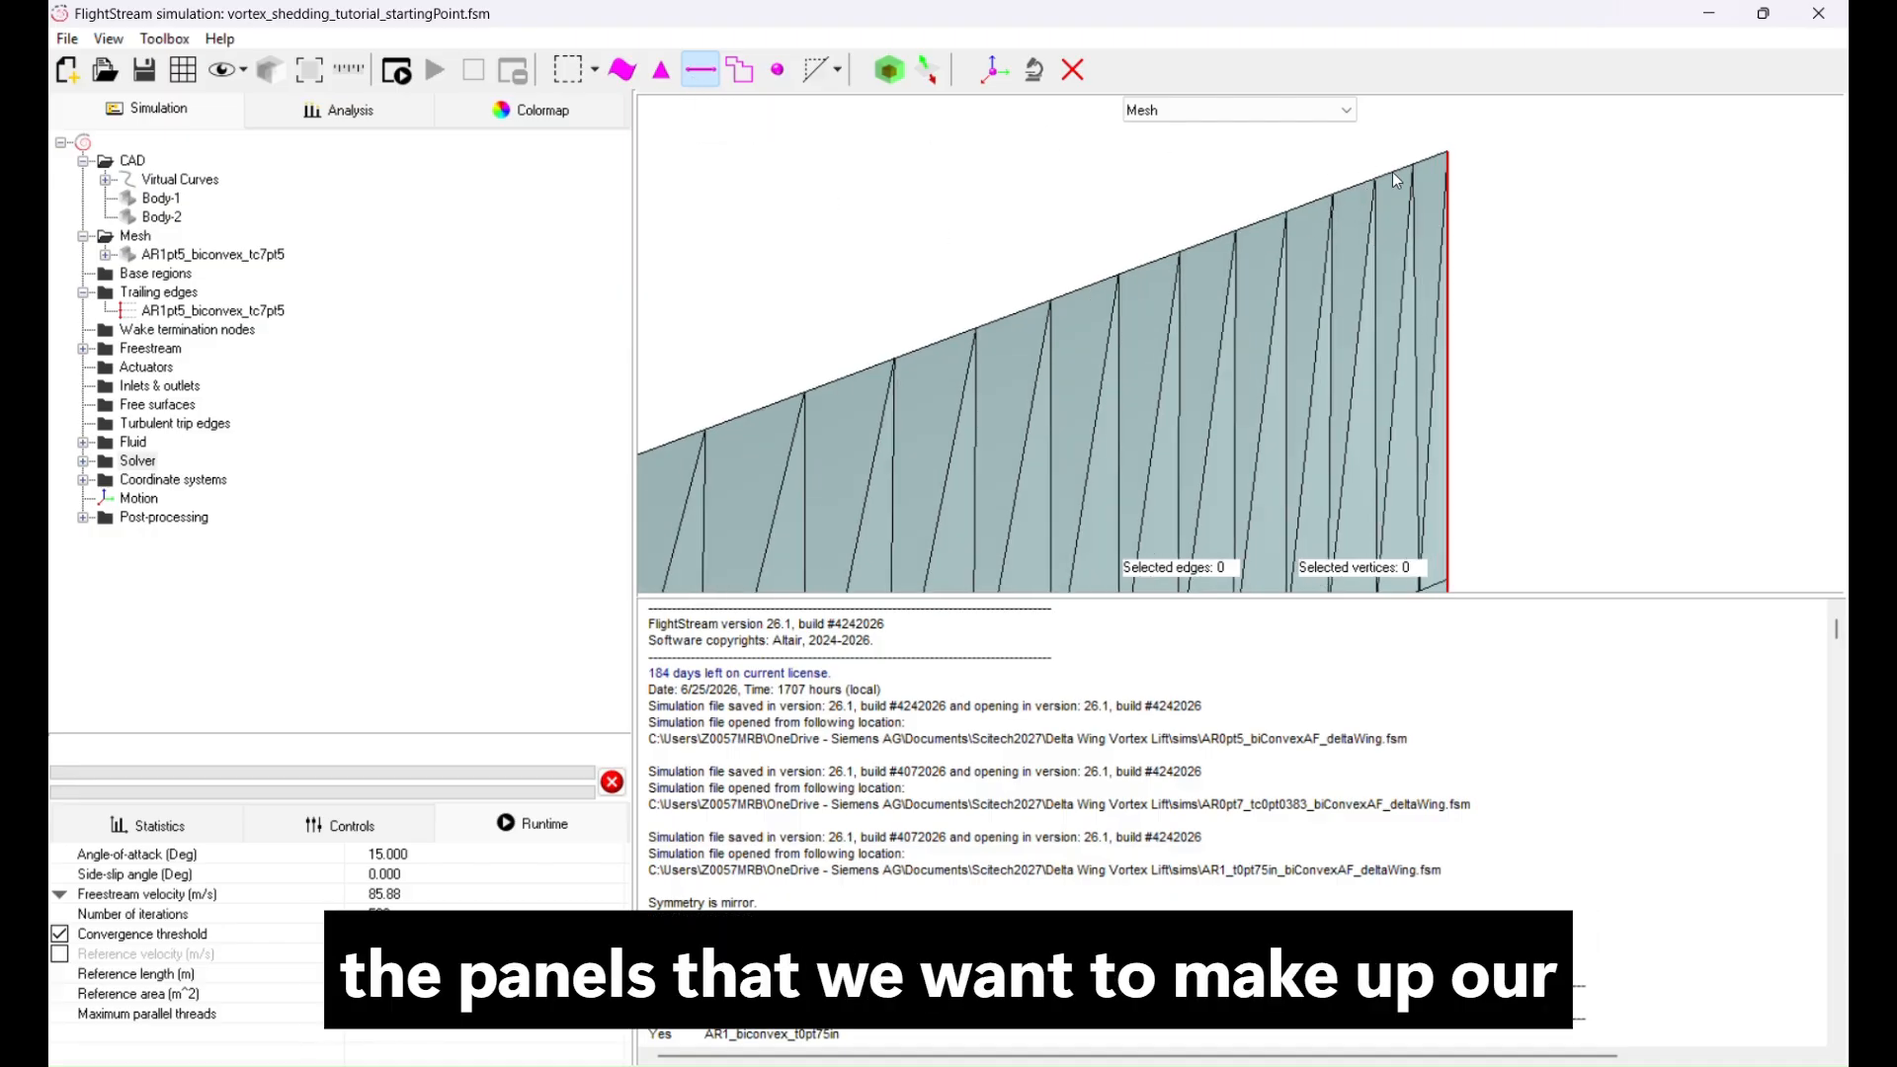
{"action": "right_click_drag", "start_coordinate": [1385, 171], "coordinate": [1381, 150]}
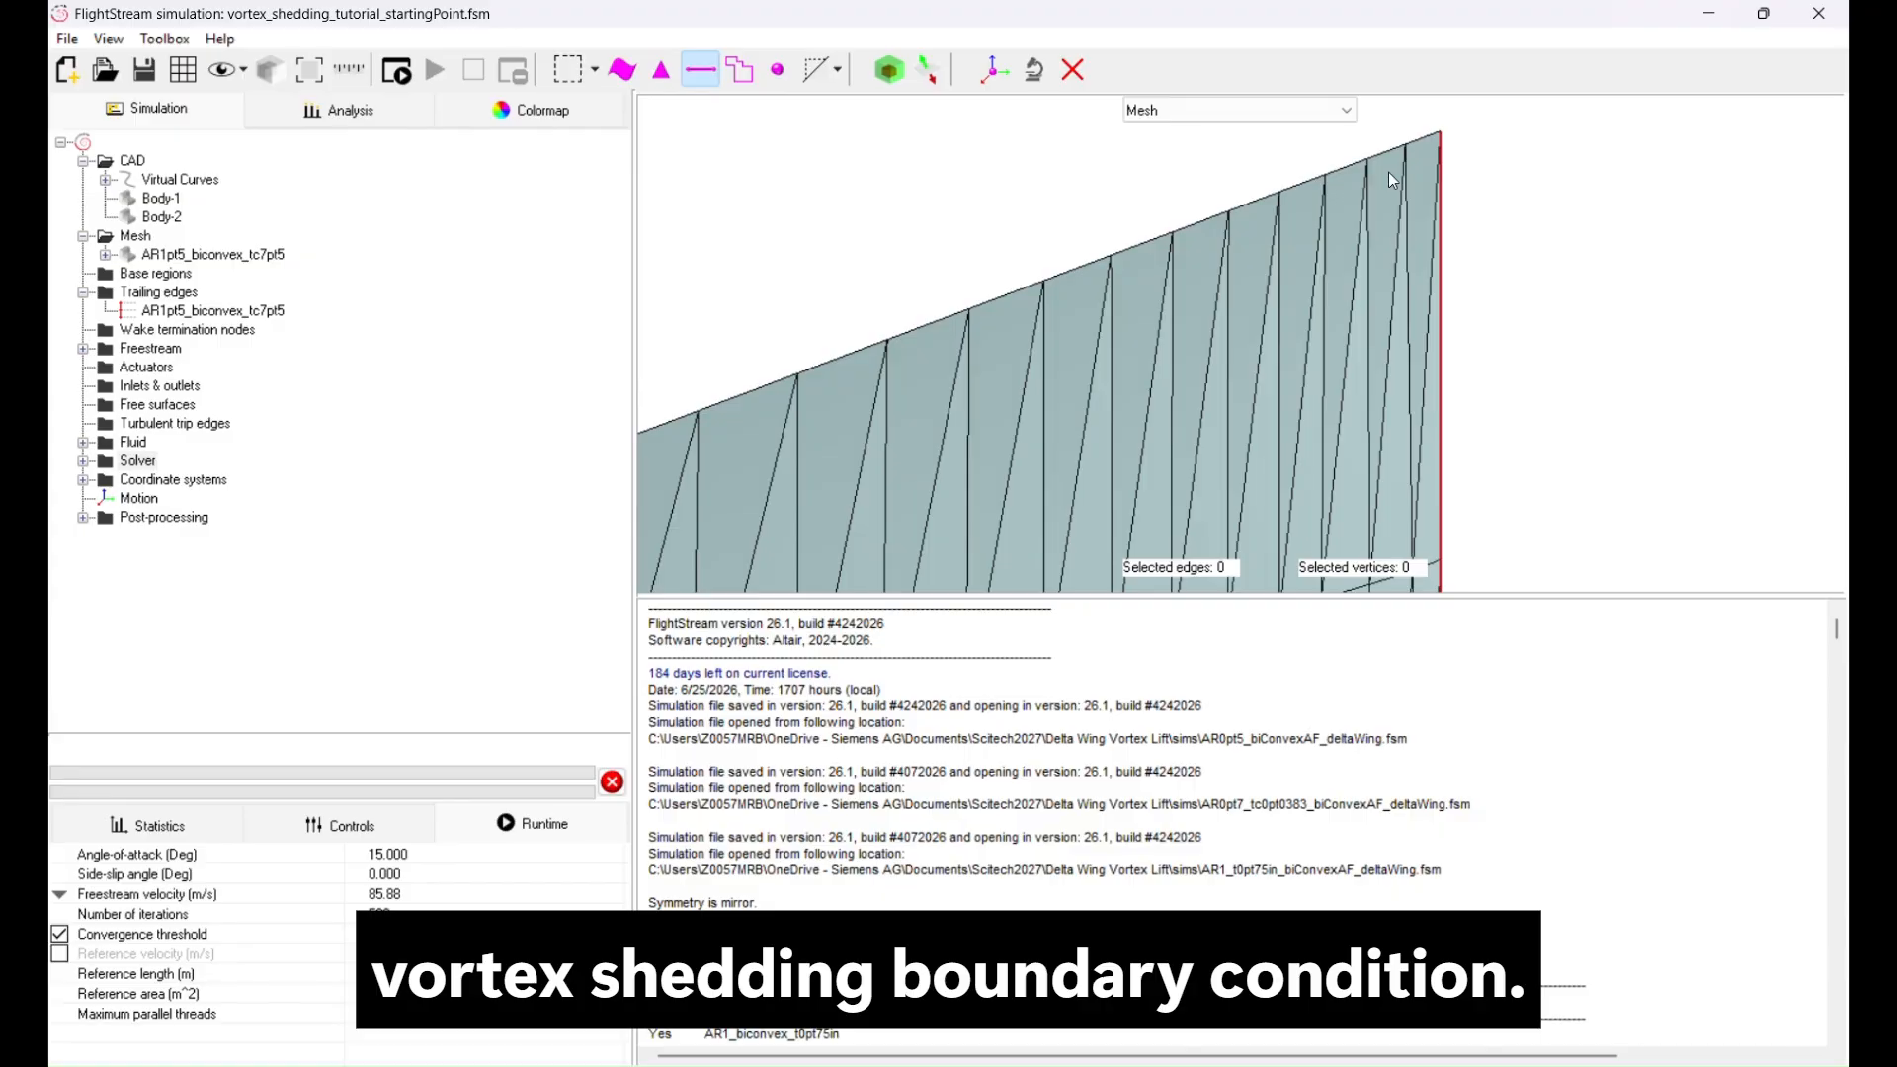
{"action": "left_click", "coordinate": [1343, 170]}
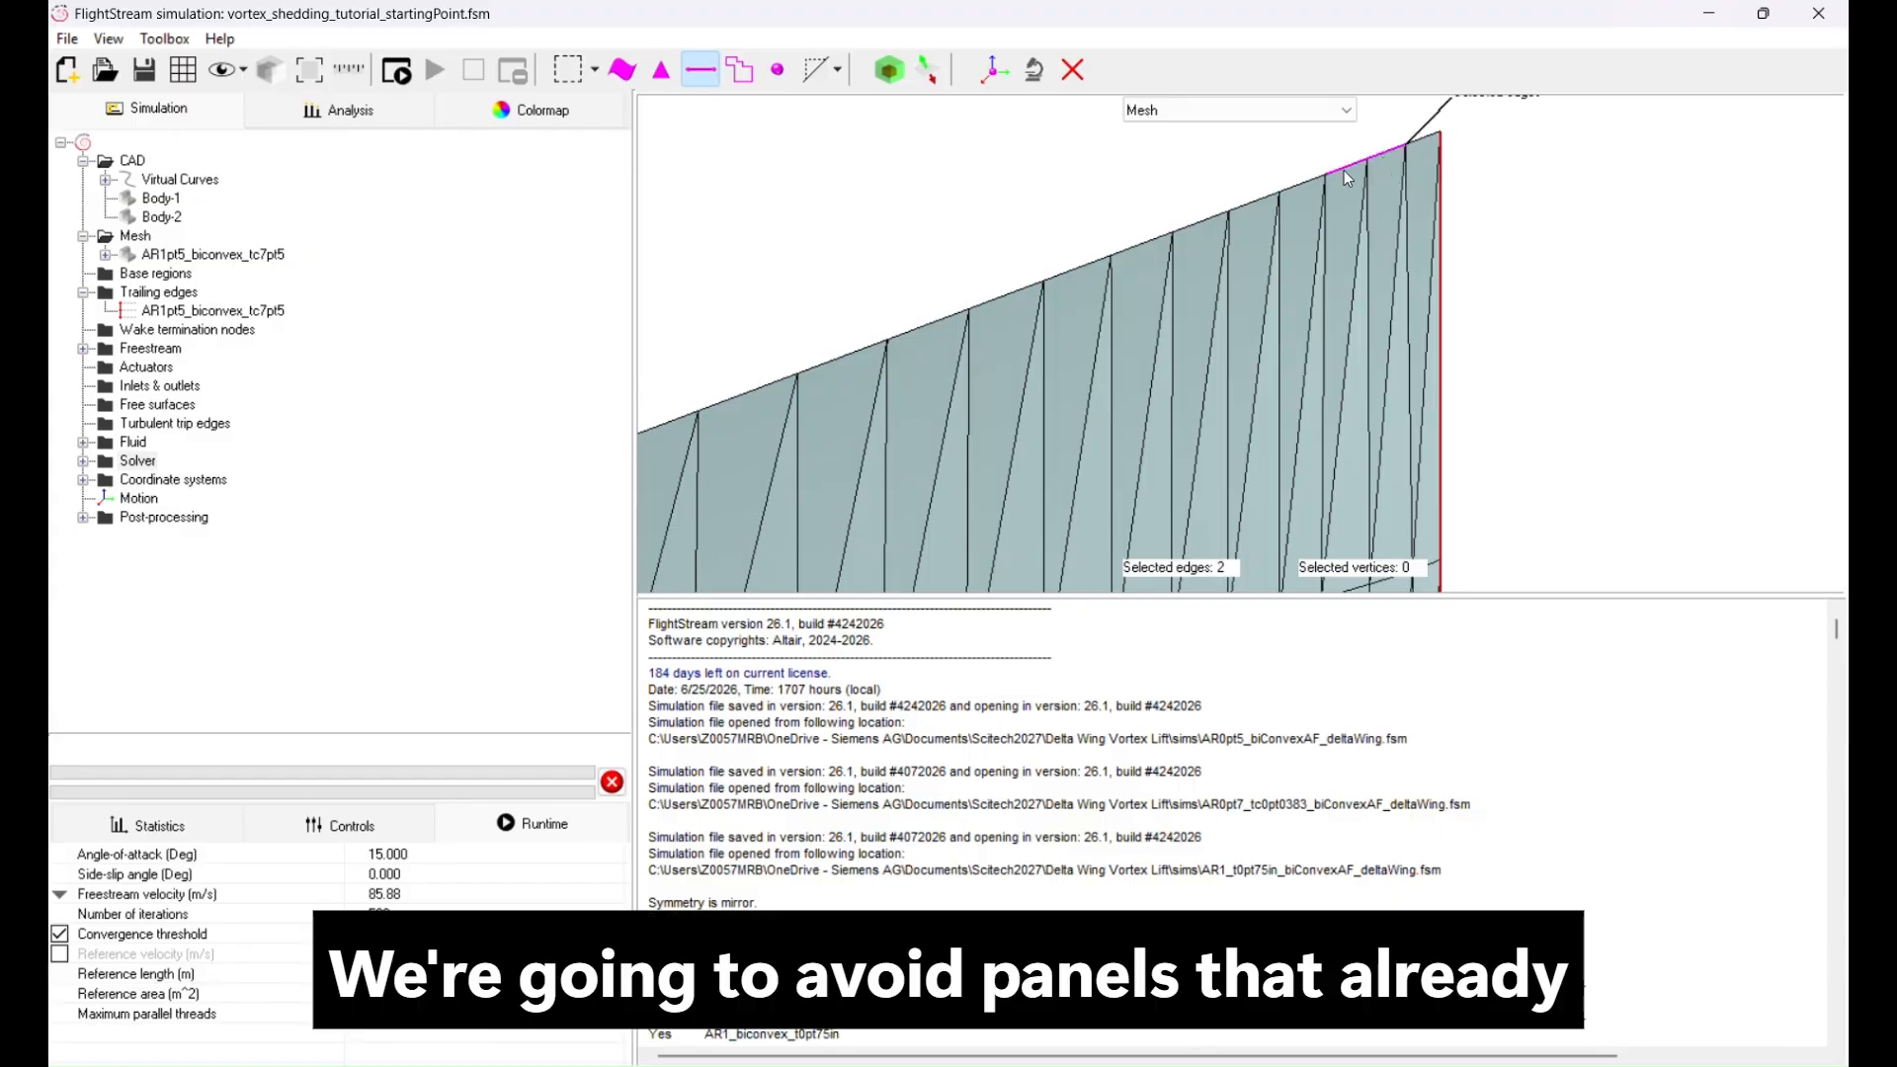
{"action": "left_click", "coordinate": [731, 79]}
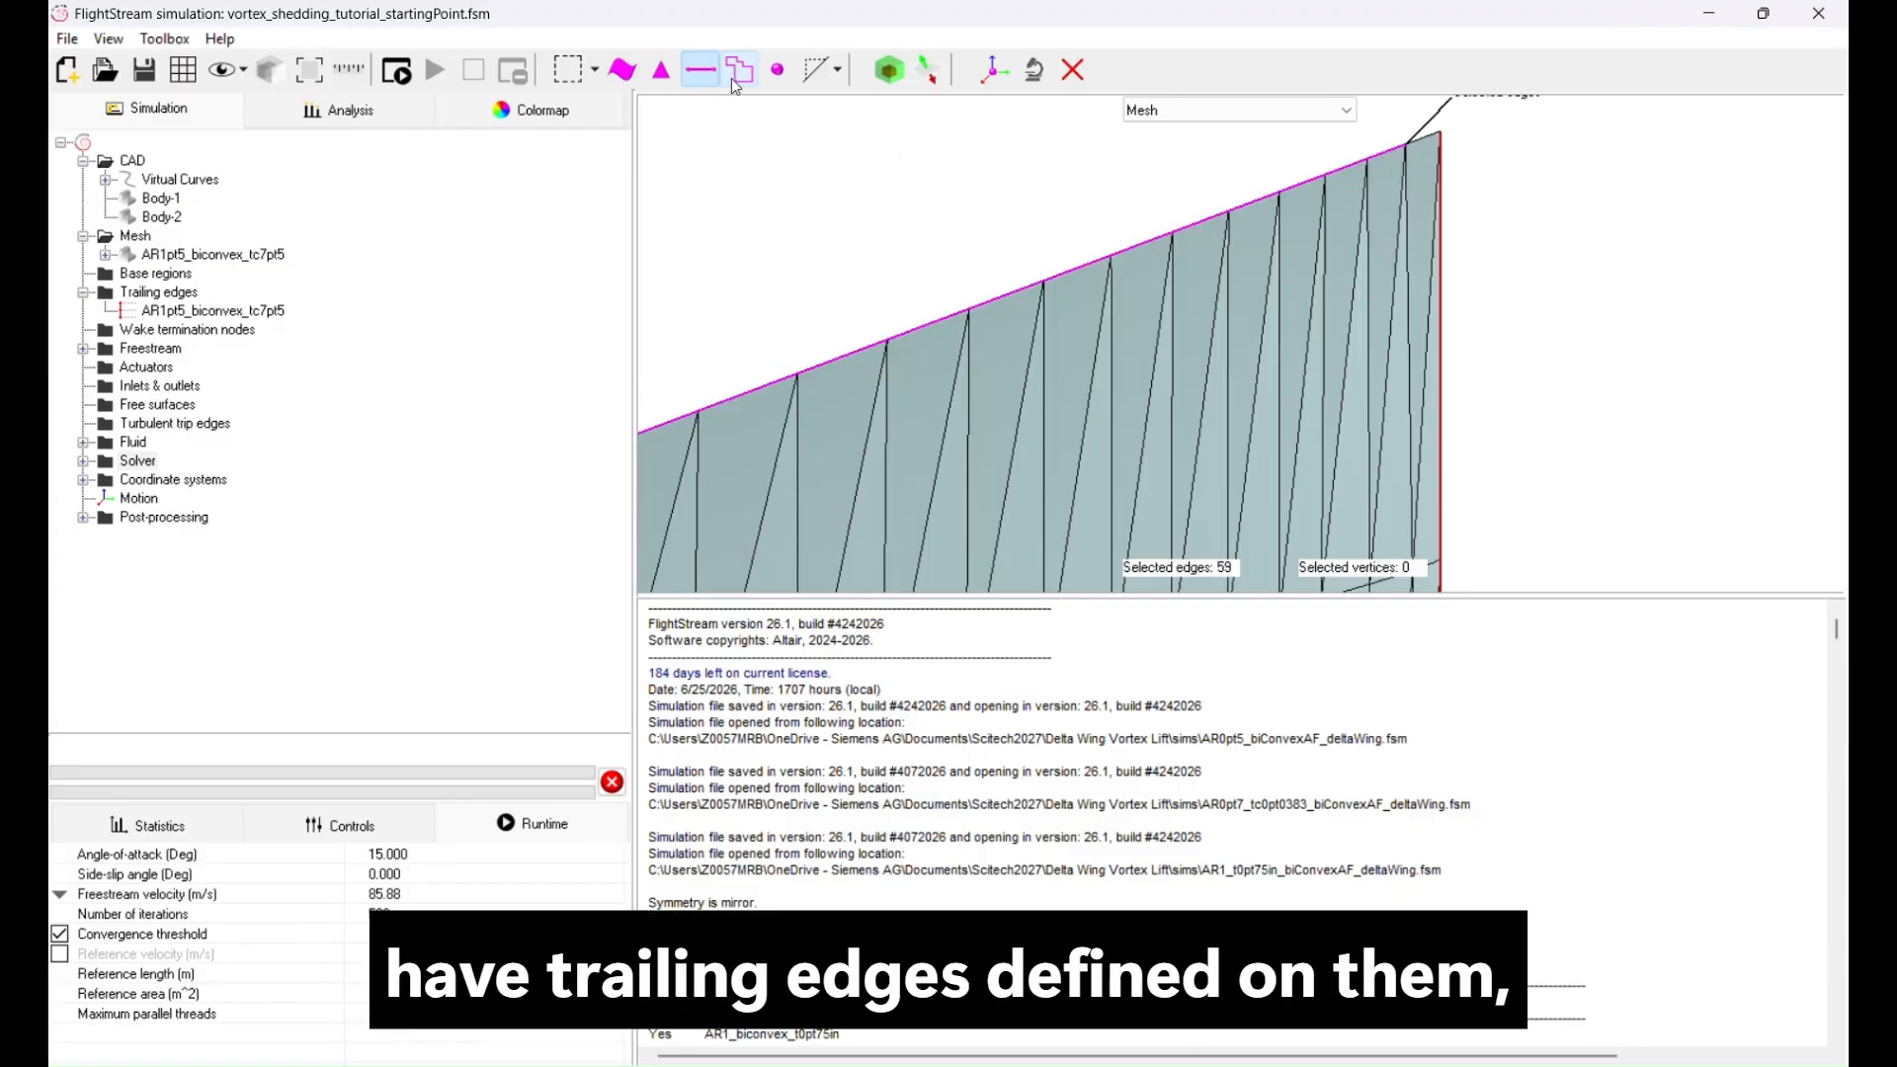
{"action": "scroll", "coordinate": [1028, 304], "scroll_direction": "down", "scroll_amount": 5}
{"action": "scroll", "coordinate": [1028, 304], "scroll_direction": "down", "scroll_amount": 3}
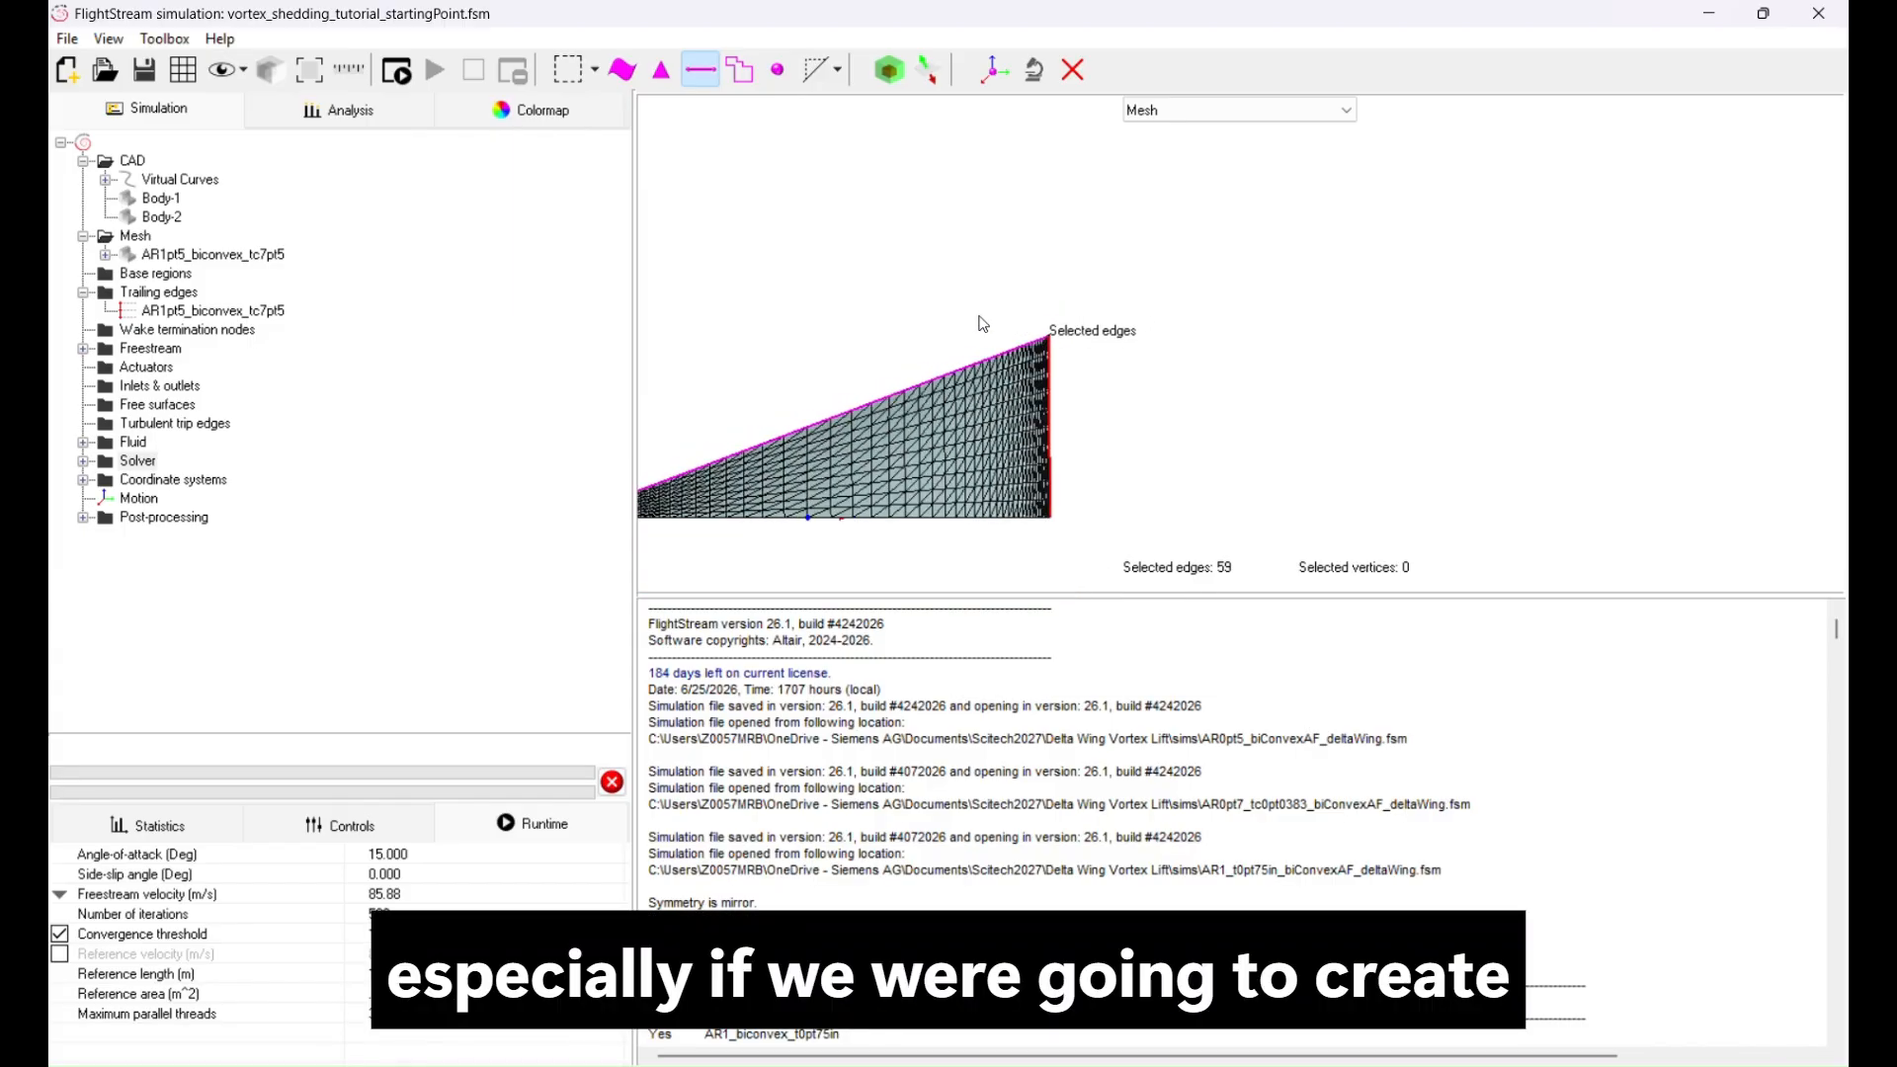
{"action": "right_click_drag", "start_coordinate": [978, 314], "coordinate": [1256, 270]}
{"action": "right_click", "coordinate": [810, 397]}
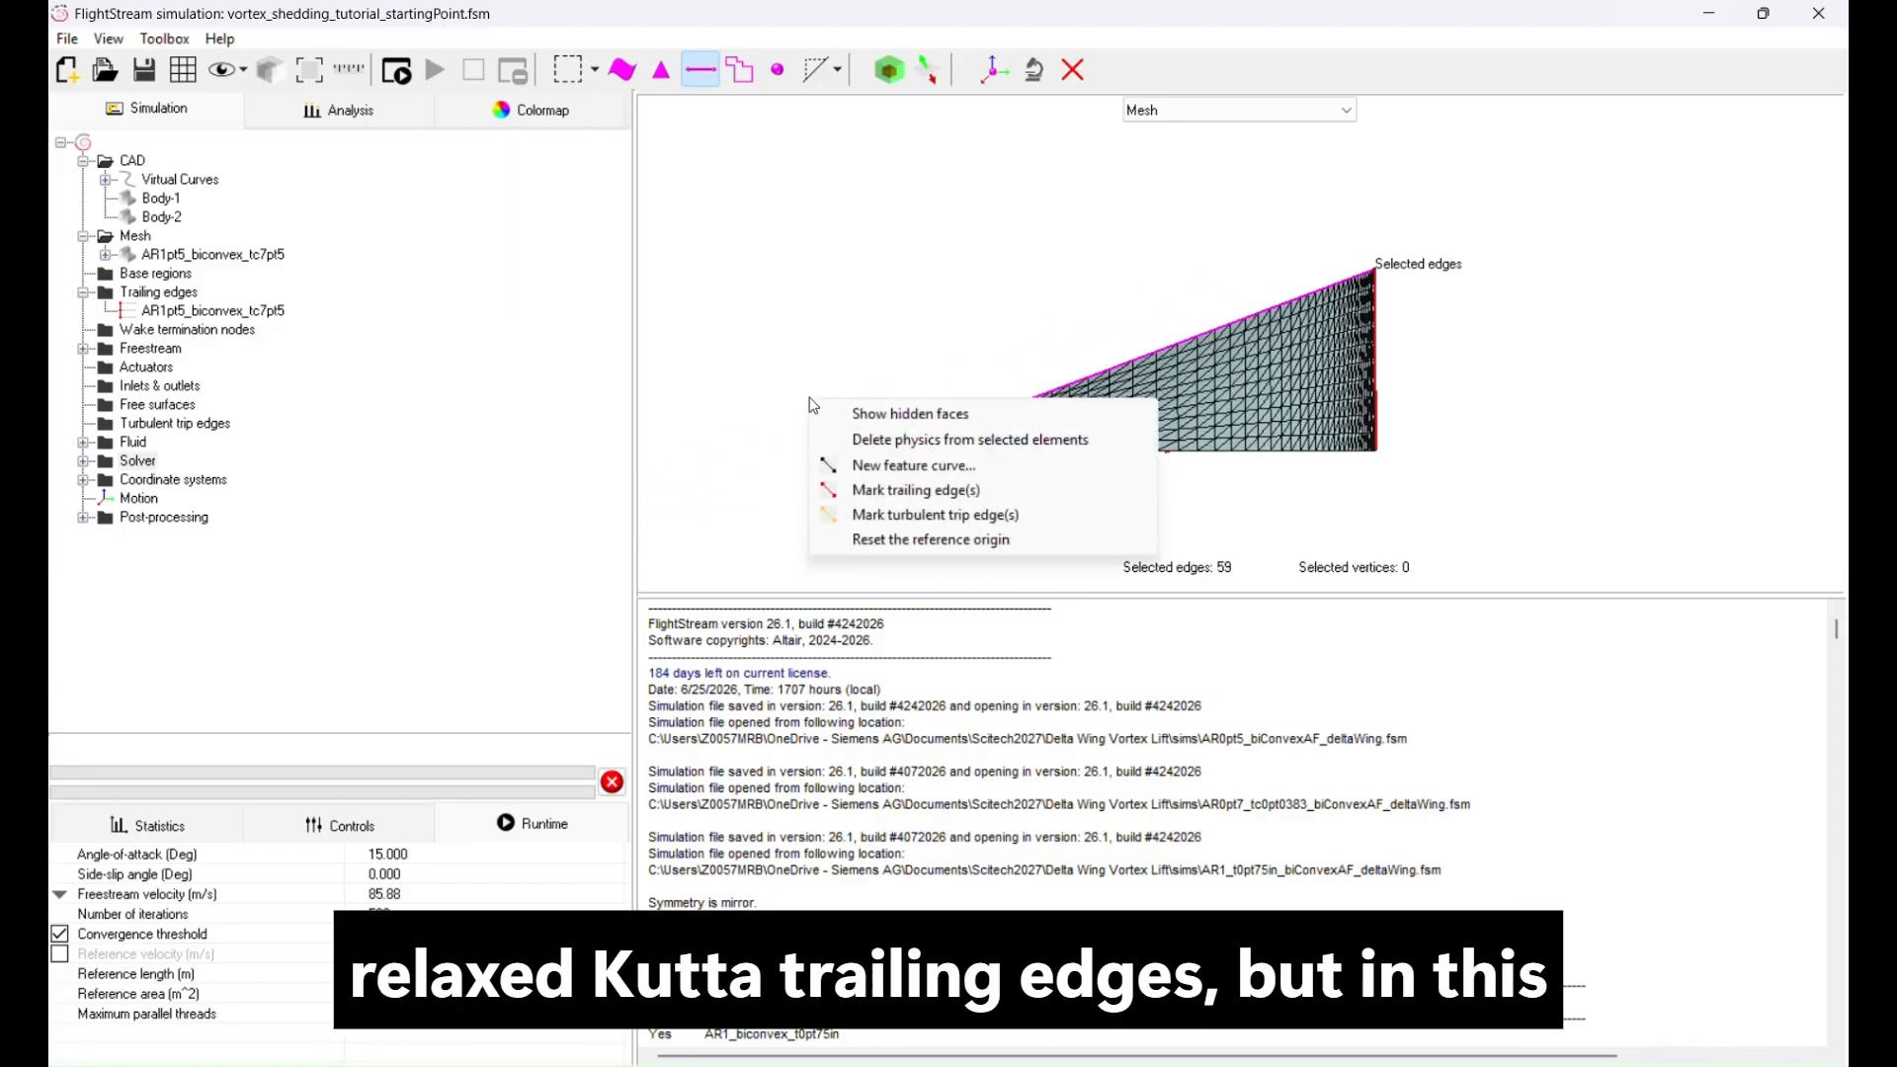
{"action": "left_click", "coordinate": [909, 492]}
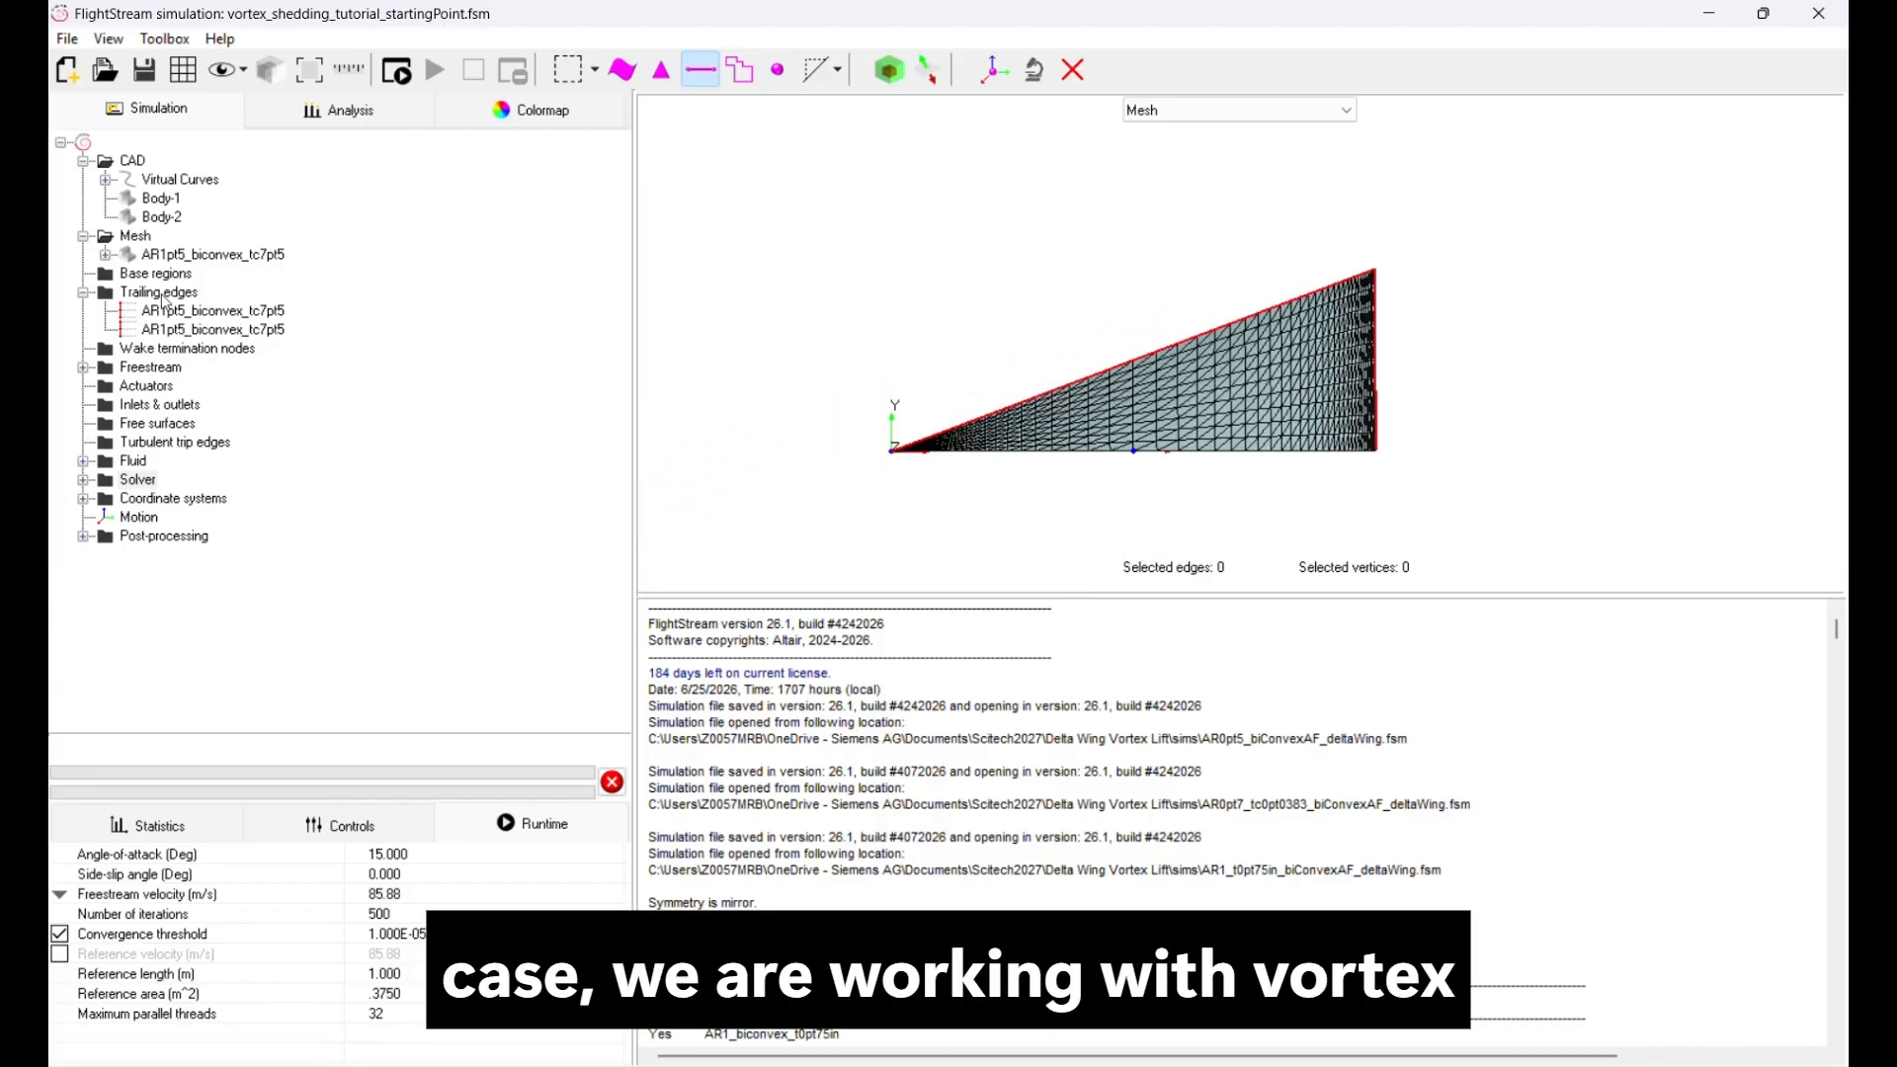
Set the wake type of the newly marked leading-edge trailing edge to Vortex shedding.
{"action": "left_click", "coordinate": [216, 330]}
{"action": "right_click", "coordinate": [218, 331]}
{"action": "mouse_move", "coordinate": [403, 368]}
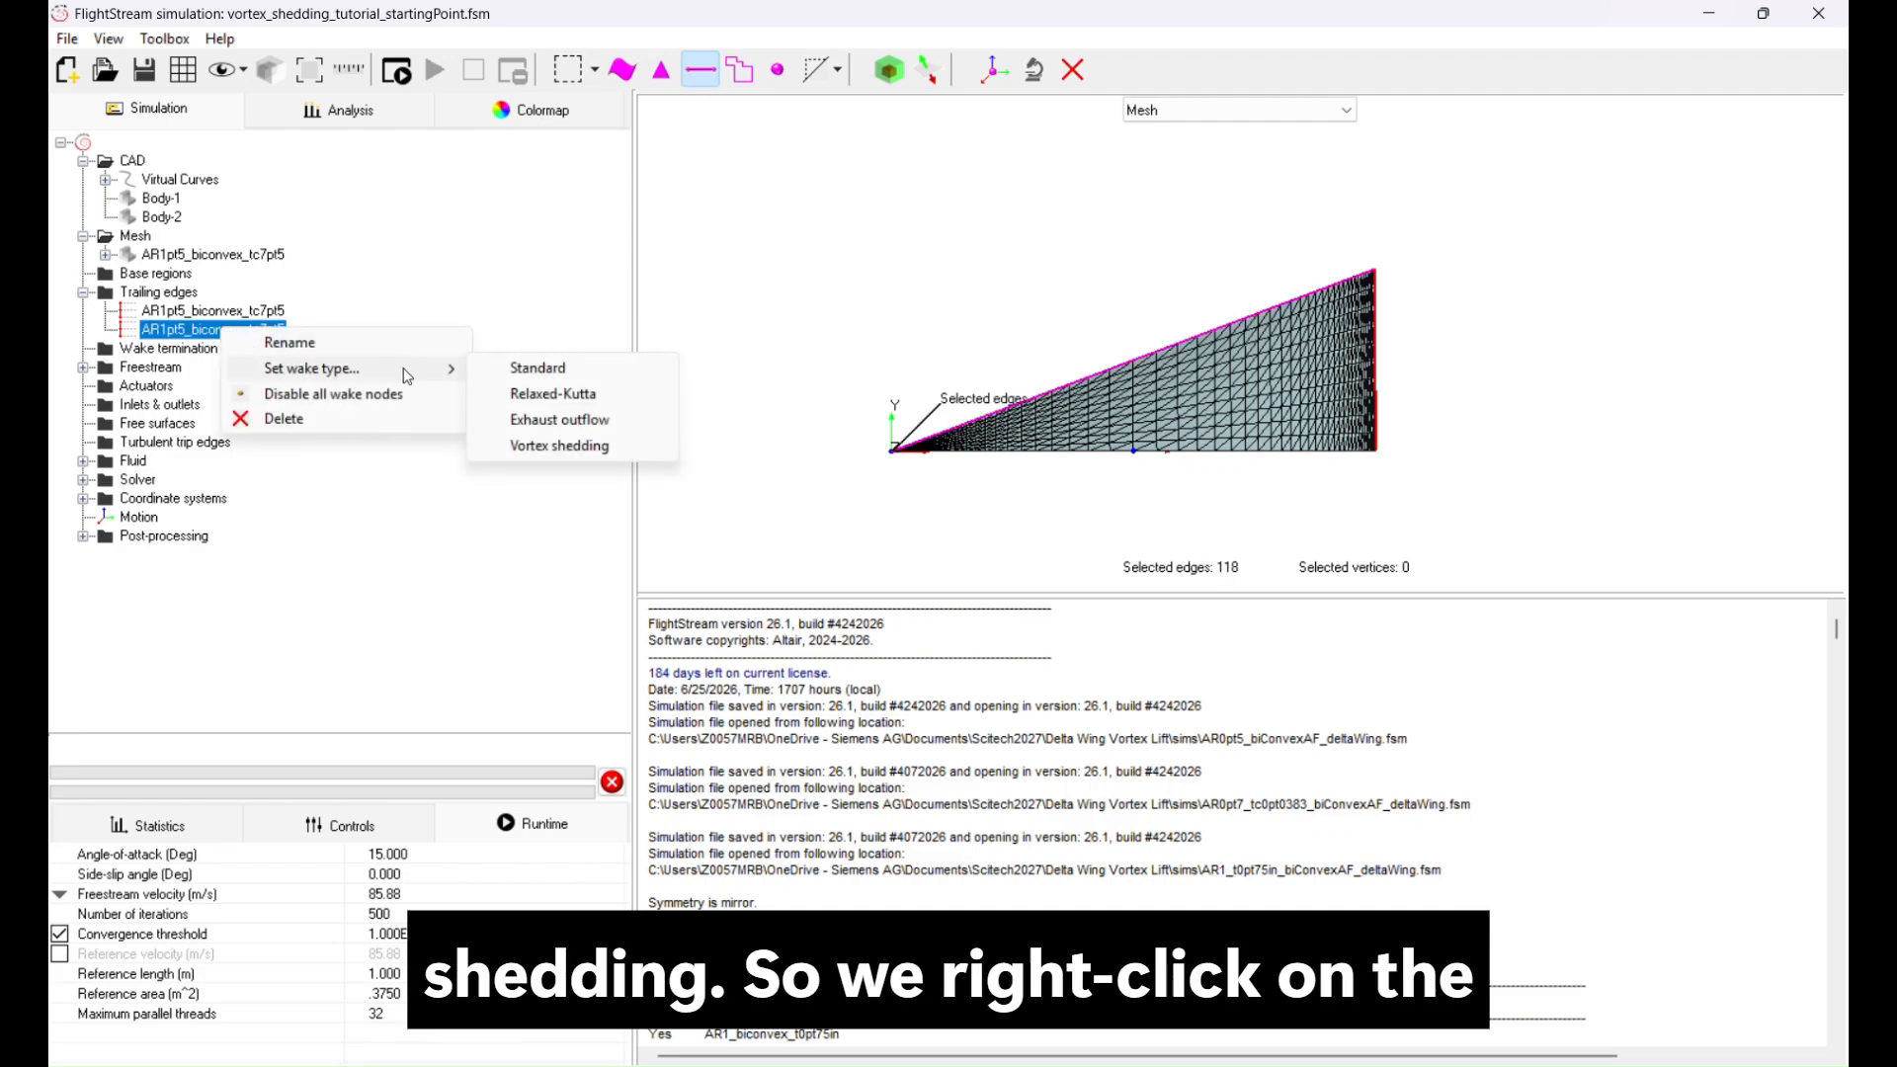
{"action": "left_click", "coordinate": [588, 446]}
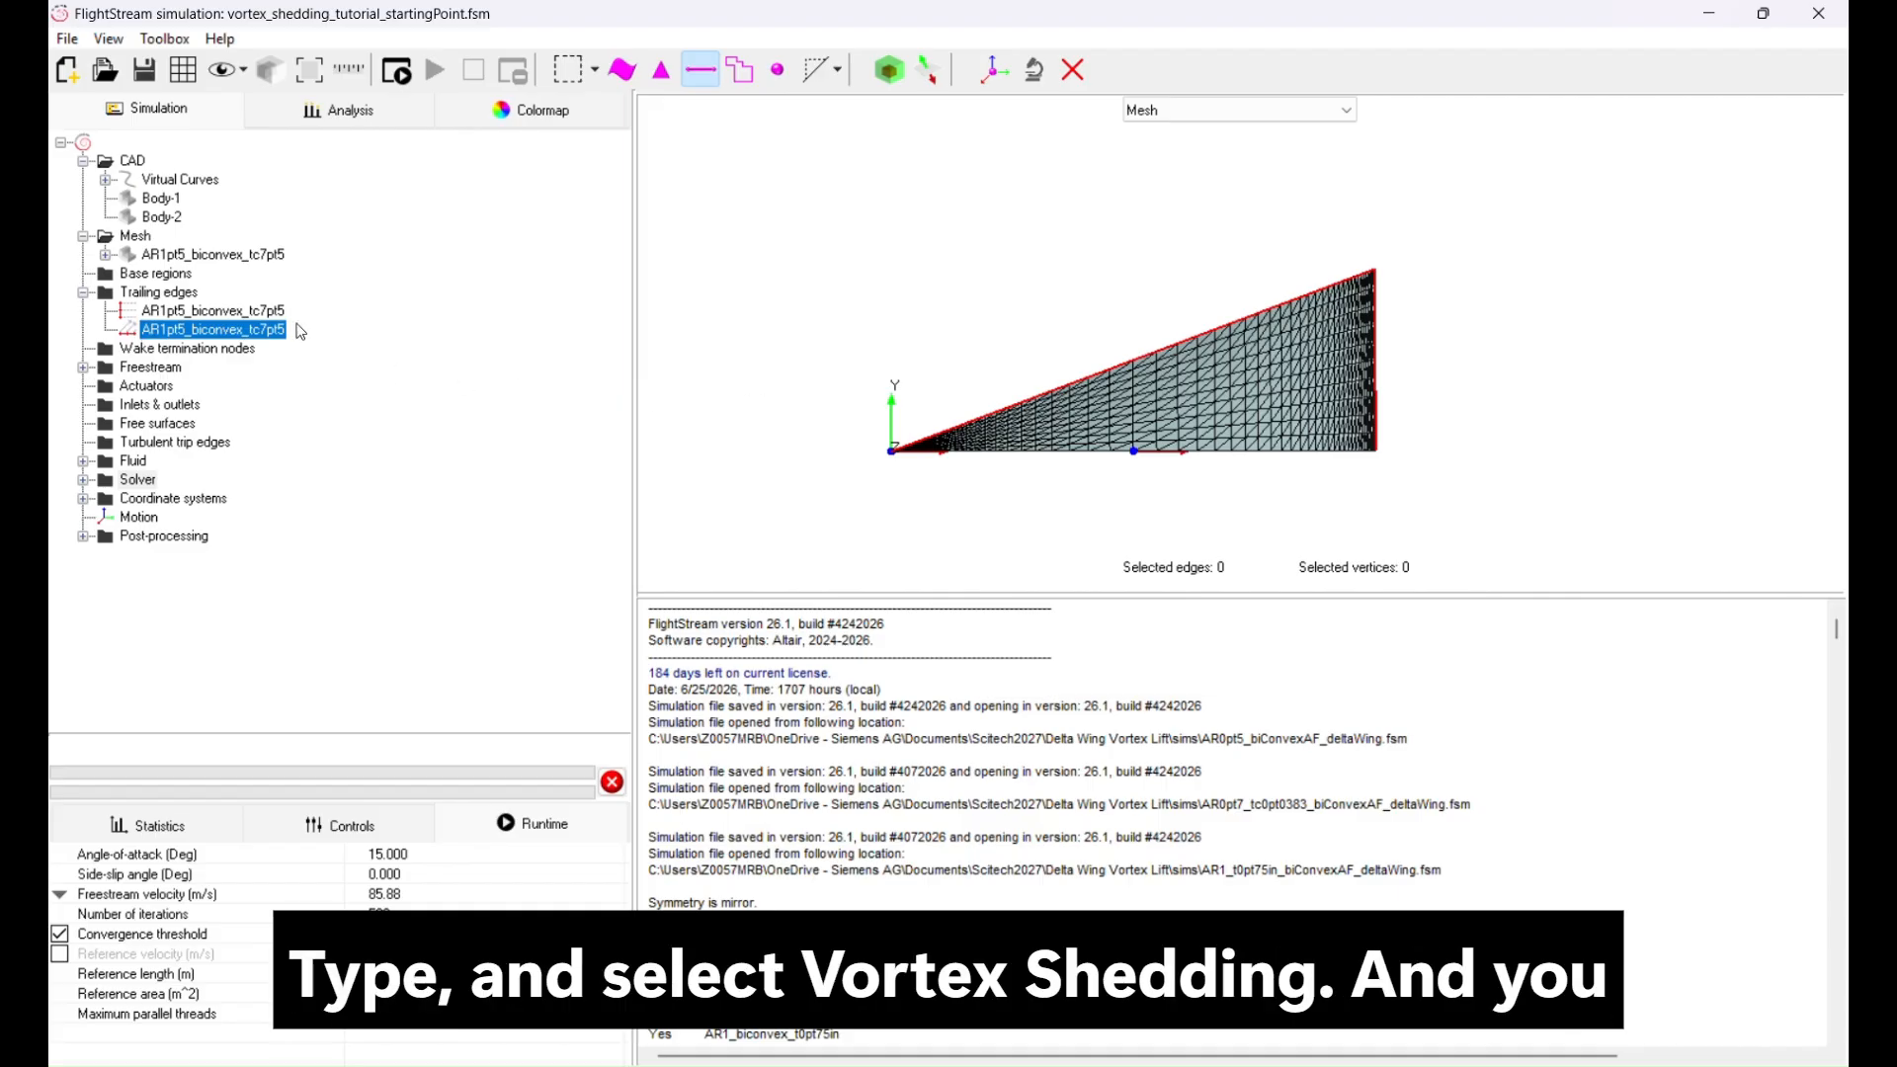
{"action": "right_click_drag", "start_coordinate": [1012, 365], "coordinate": [1077, 384]}
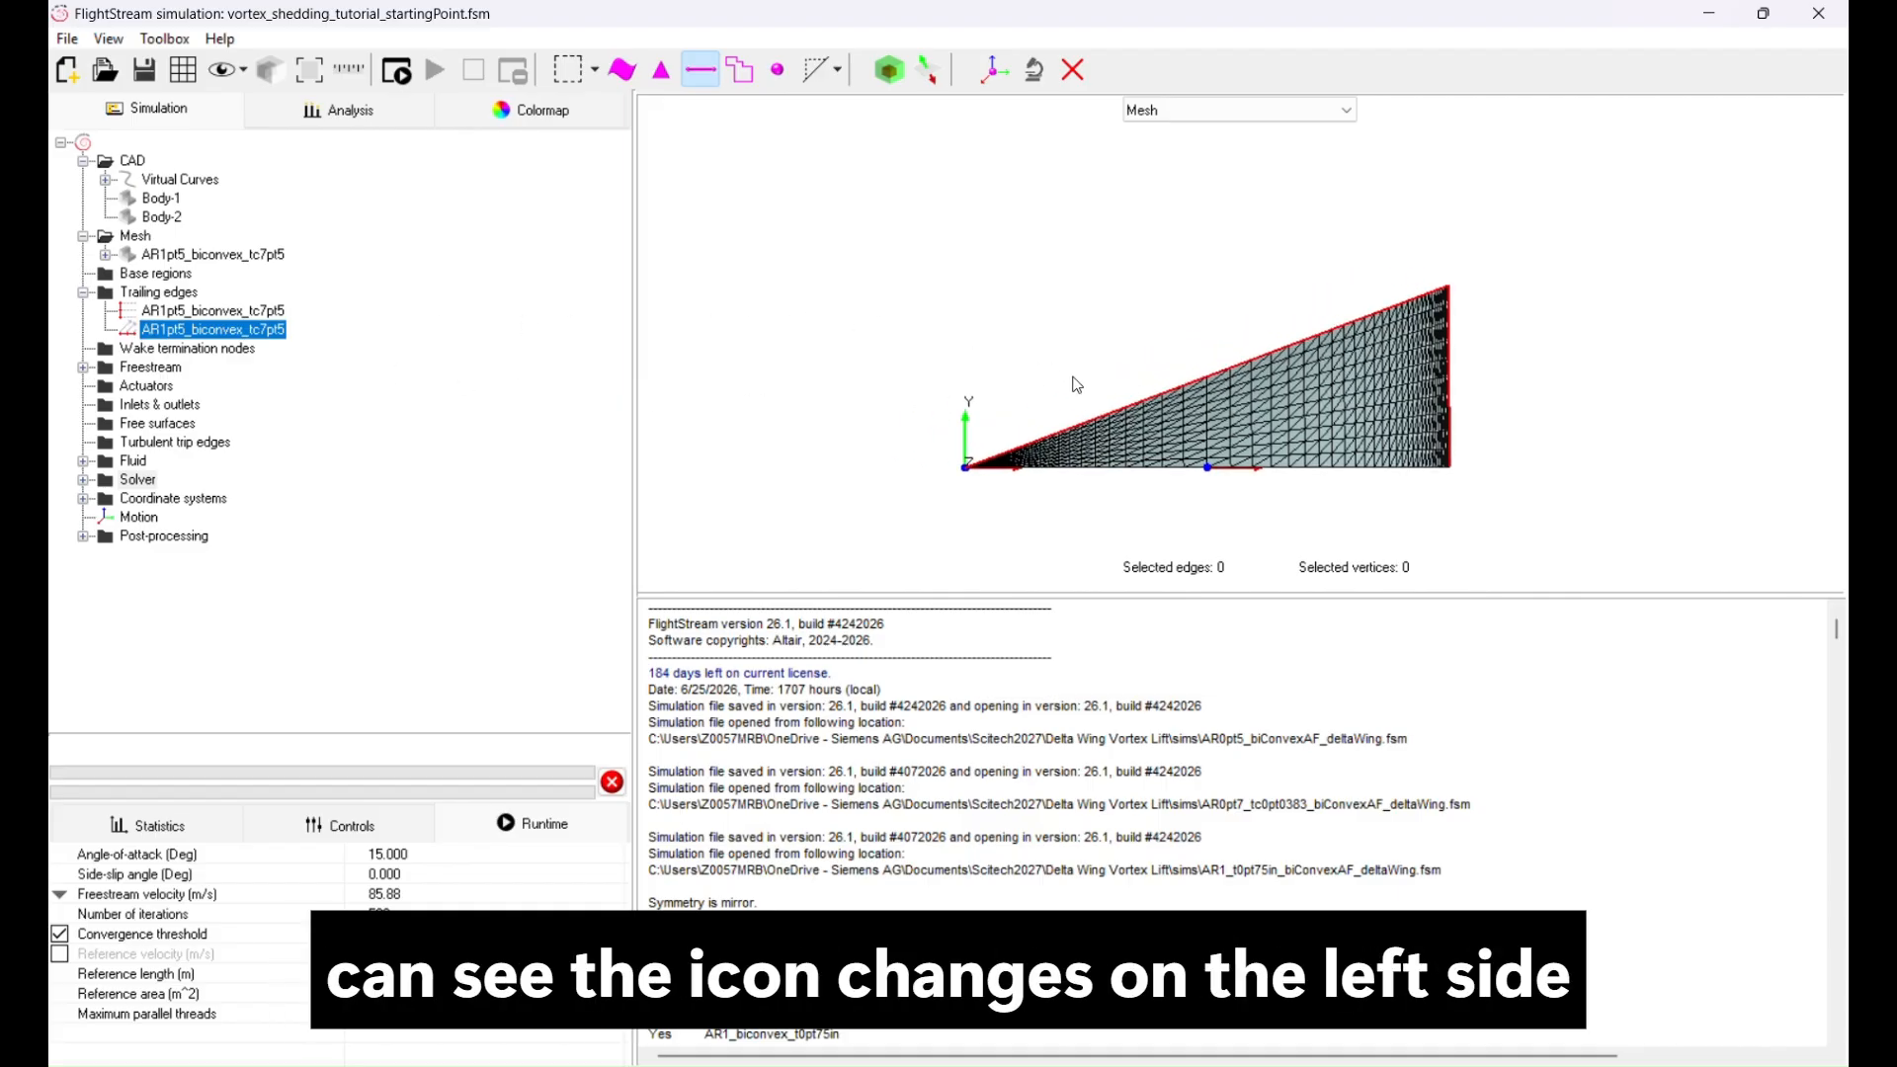
Switch the solver's viscous boundary layer model to Turbulent.
{"action": "double_click", "coordinate": [94, 481]}
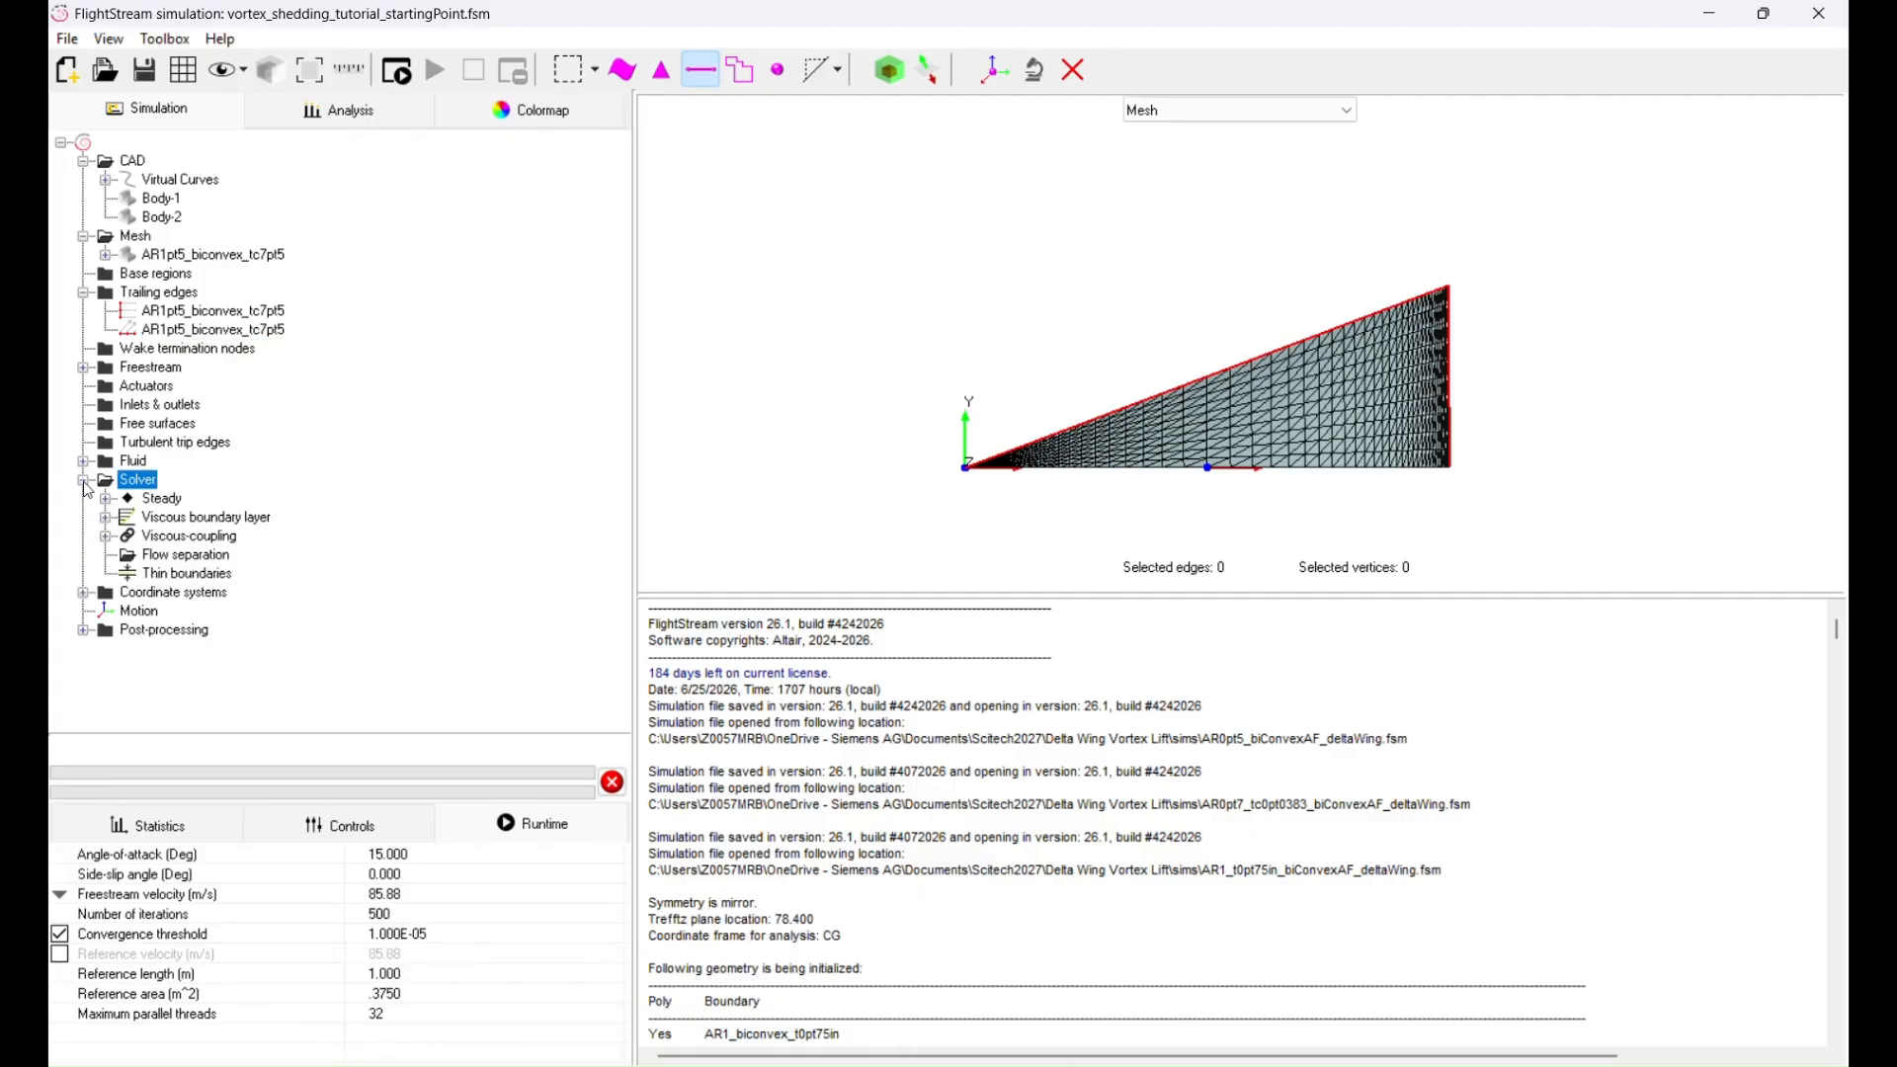
{"action": "left_click", "coordinate": [107, 519]}
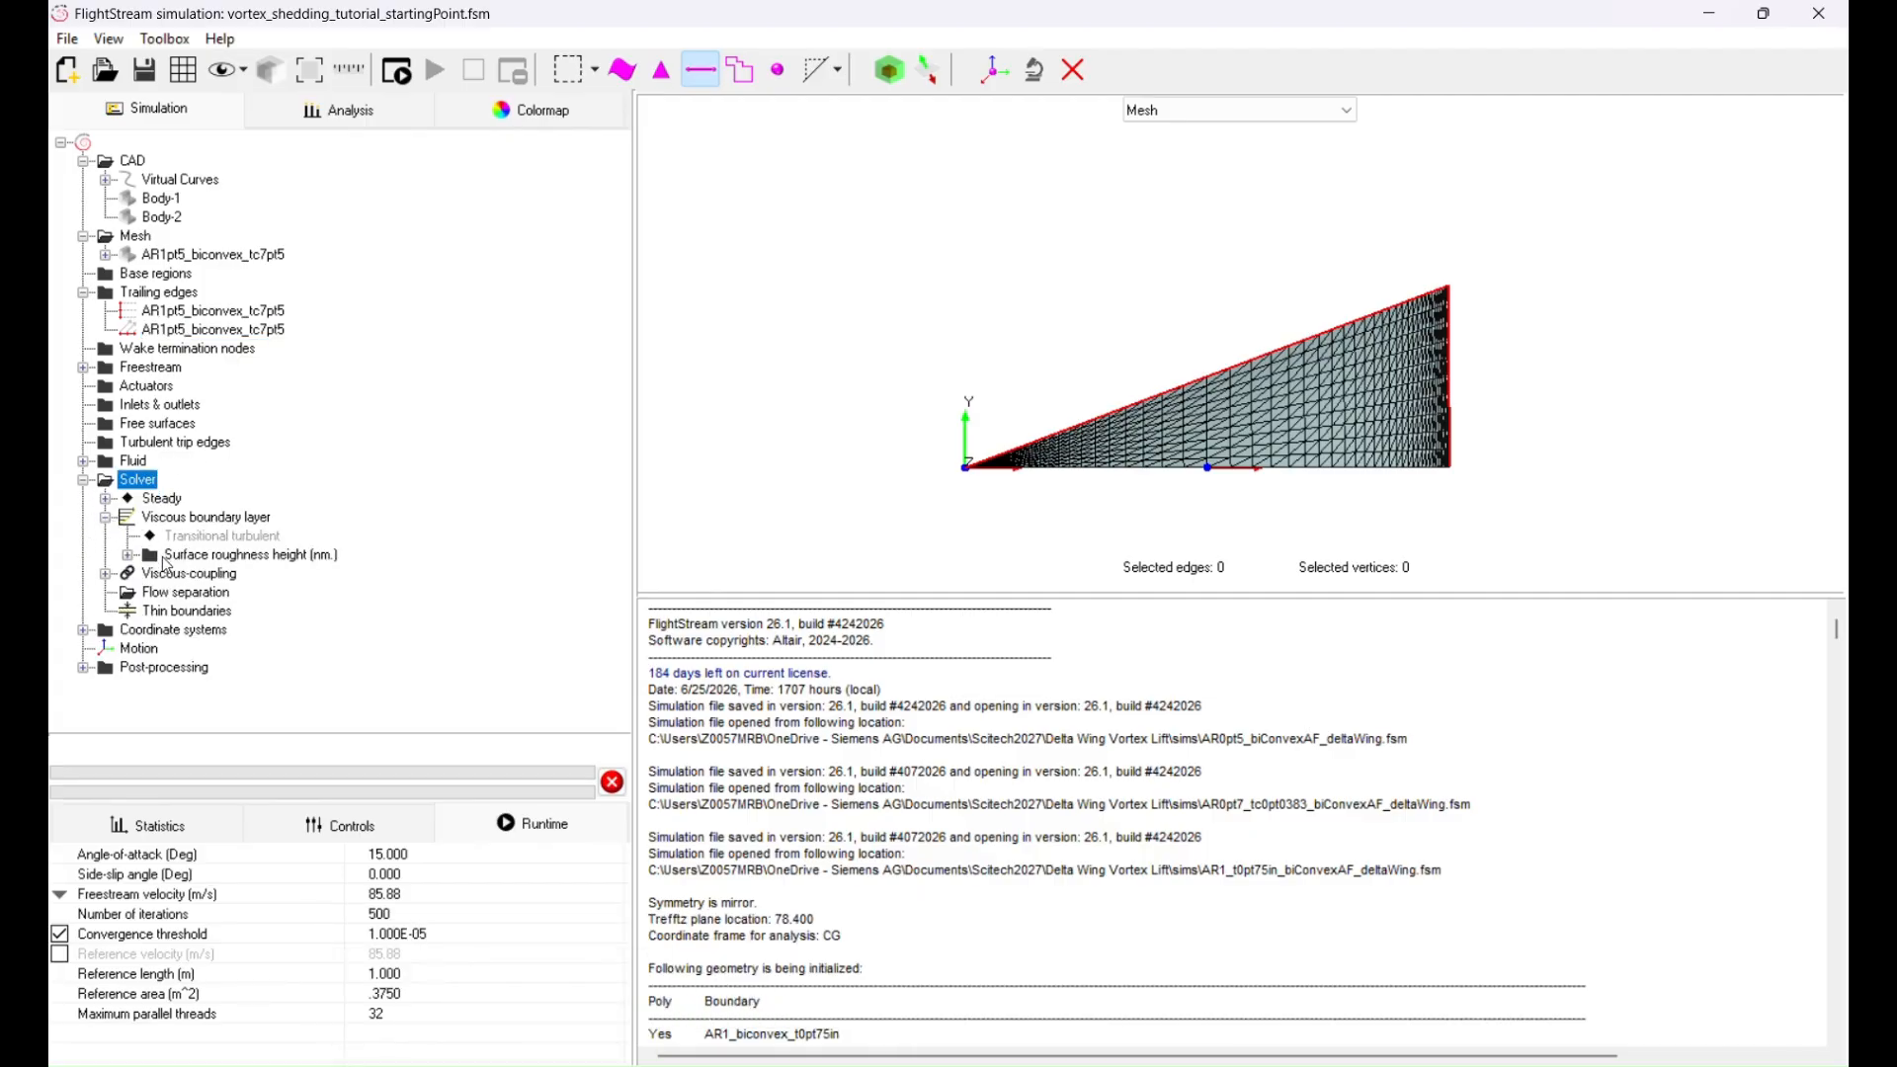
{"action": "left_click", "coordinate": [104, 573]}
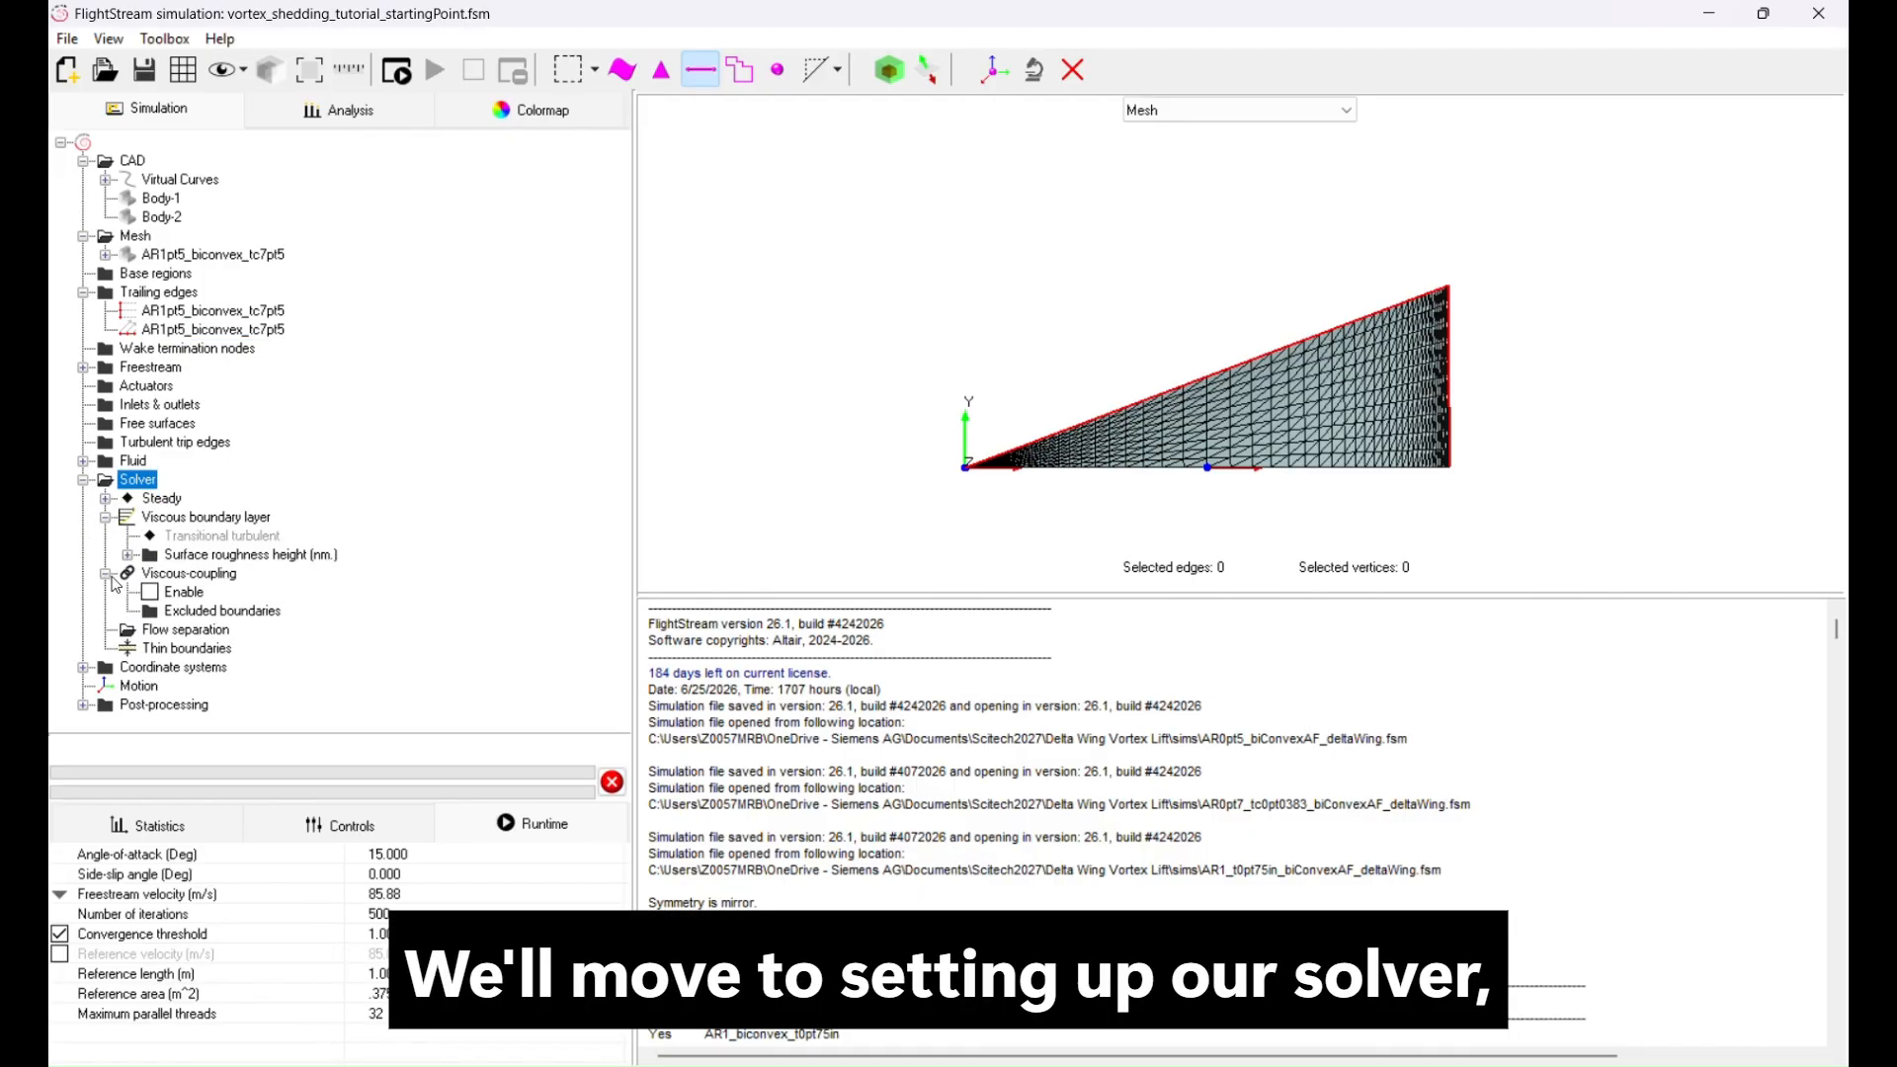
{"action": "right_click", "coordinate": [207, 535]}
{"action": "left_click", "coordinate": [273, 548]}
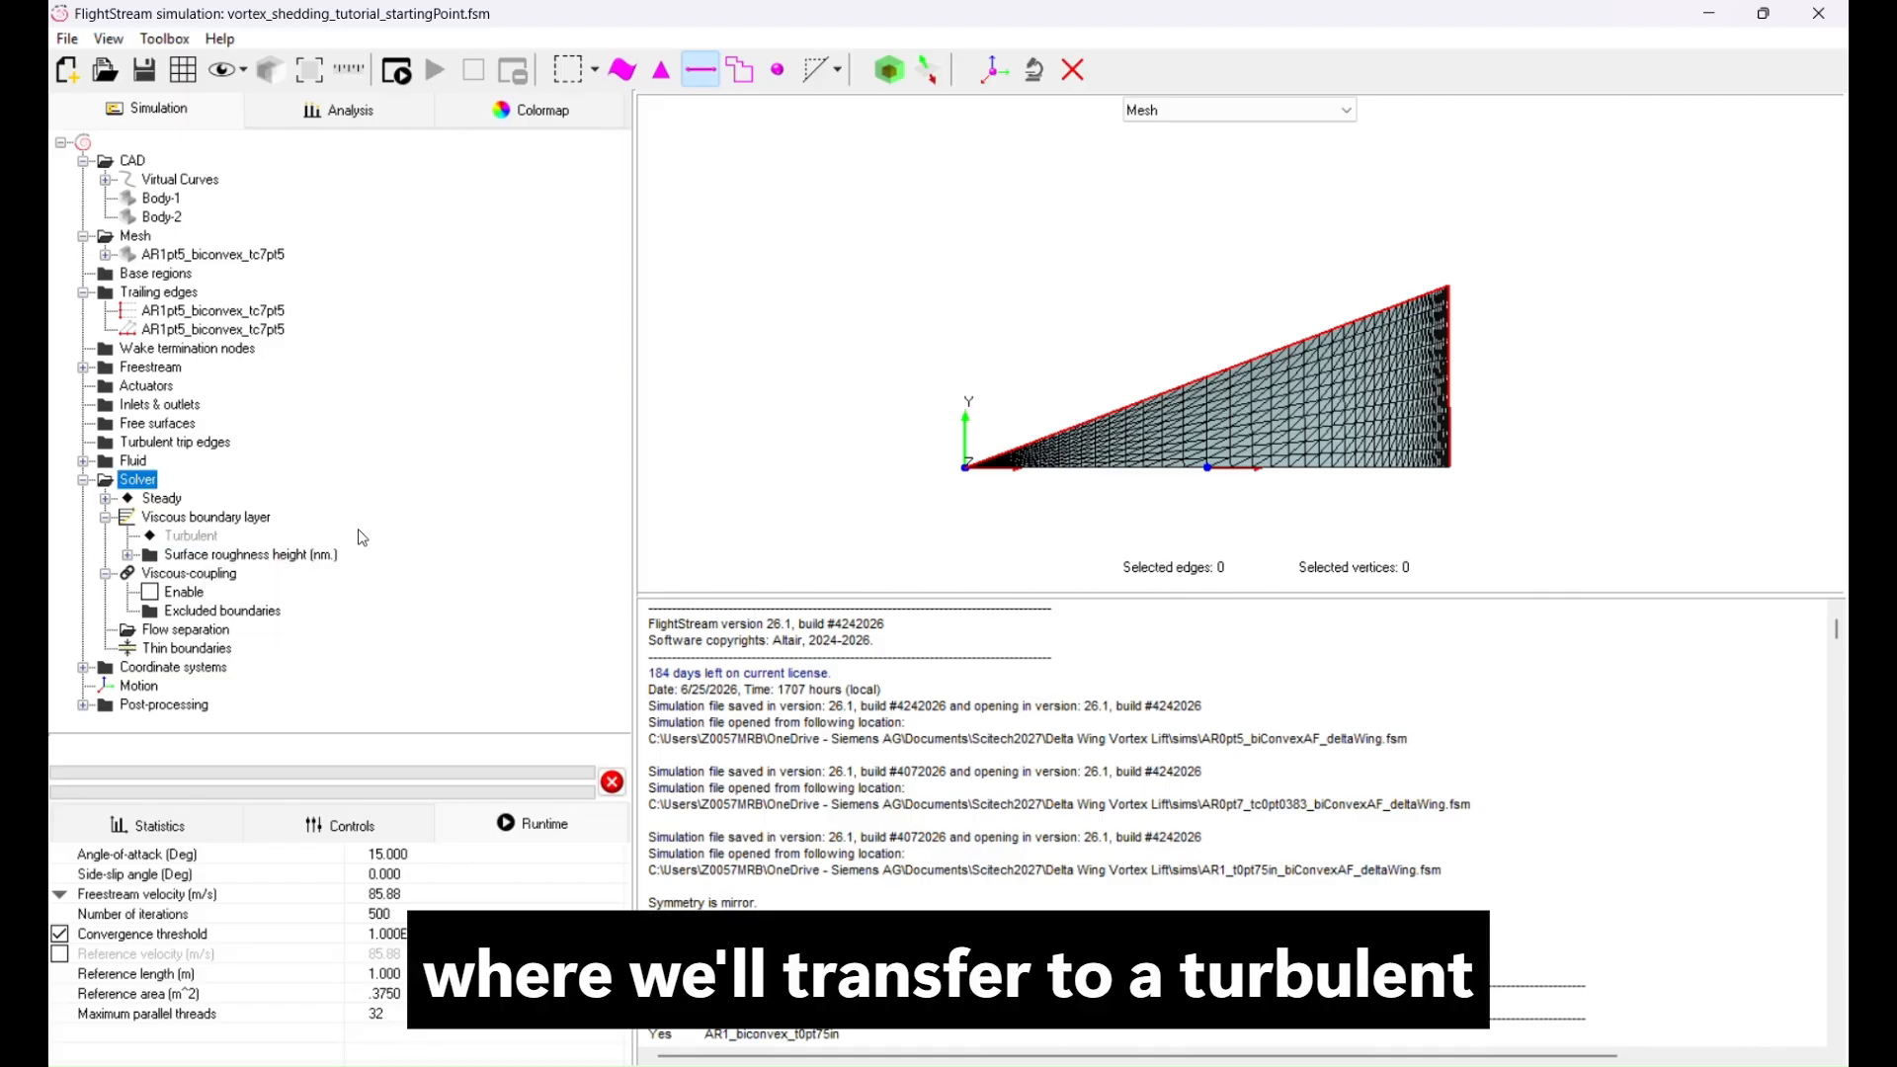
Check the Reynolds number in the loads analysis and enable viscous coupling for the solver.
{"action": "left_click", "coordinate": [348, 111]}
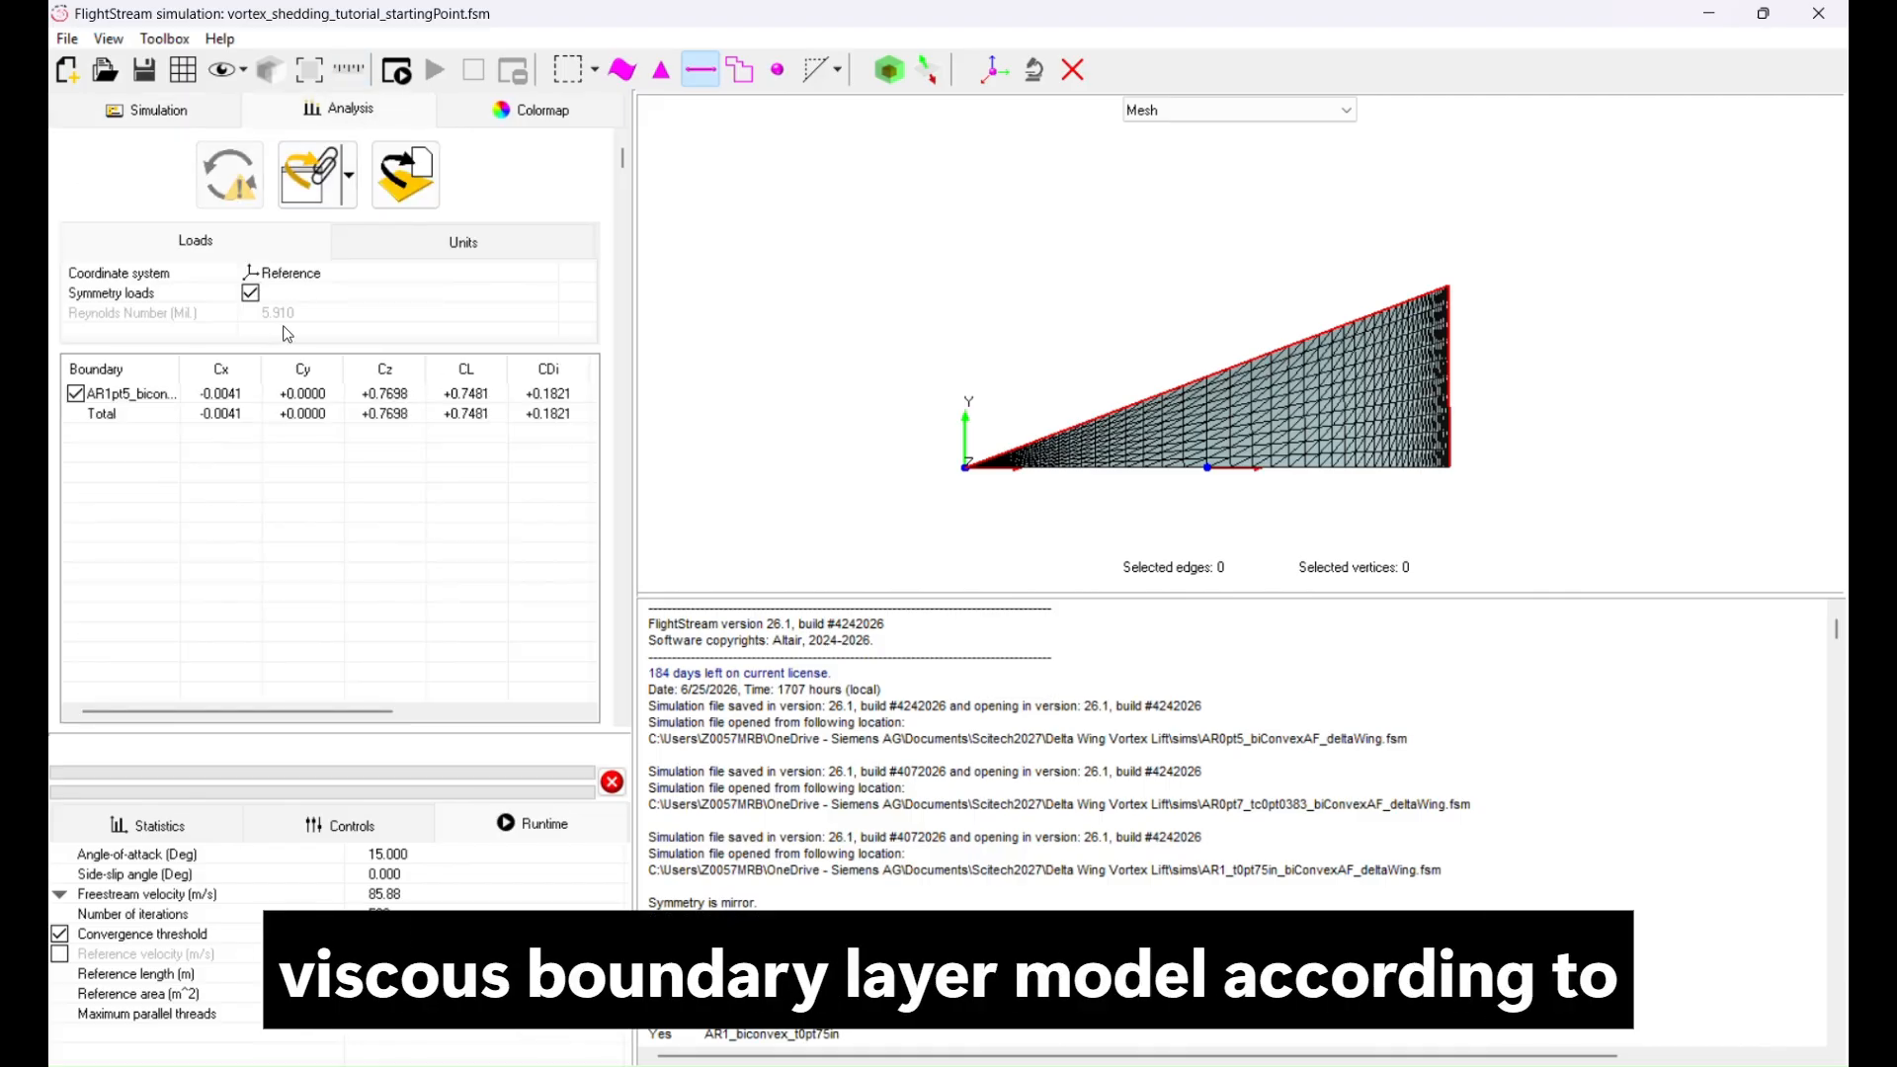
{"action": "left_click", "coordinate": [156, 112]}
{"action": "left_click", "coordinate": [151, 593]}
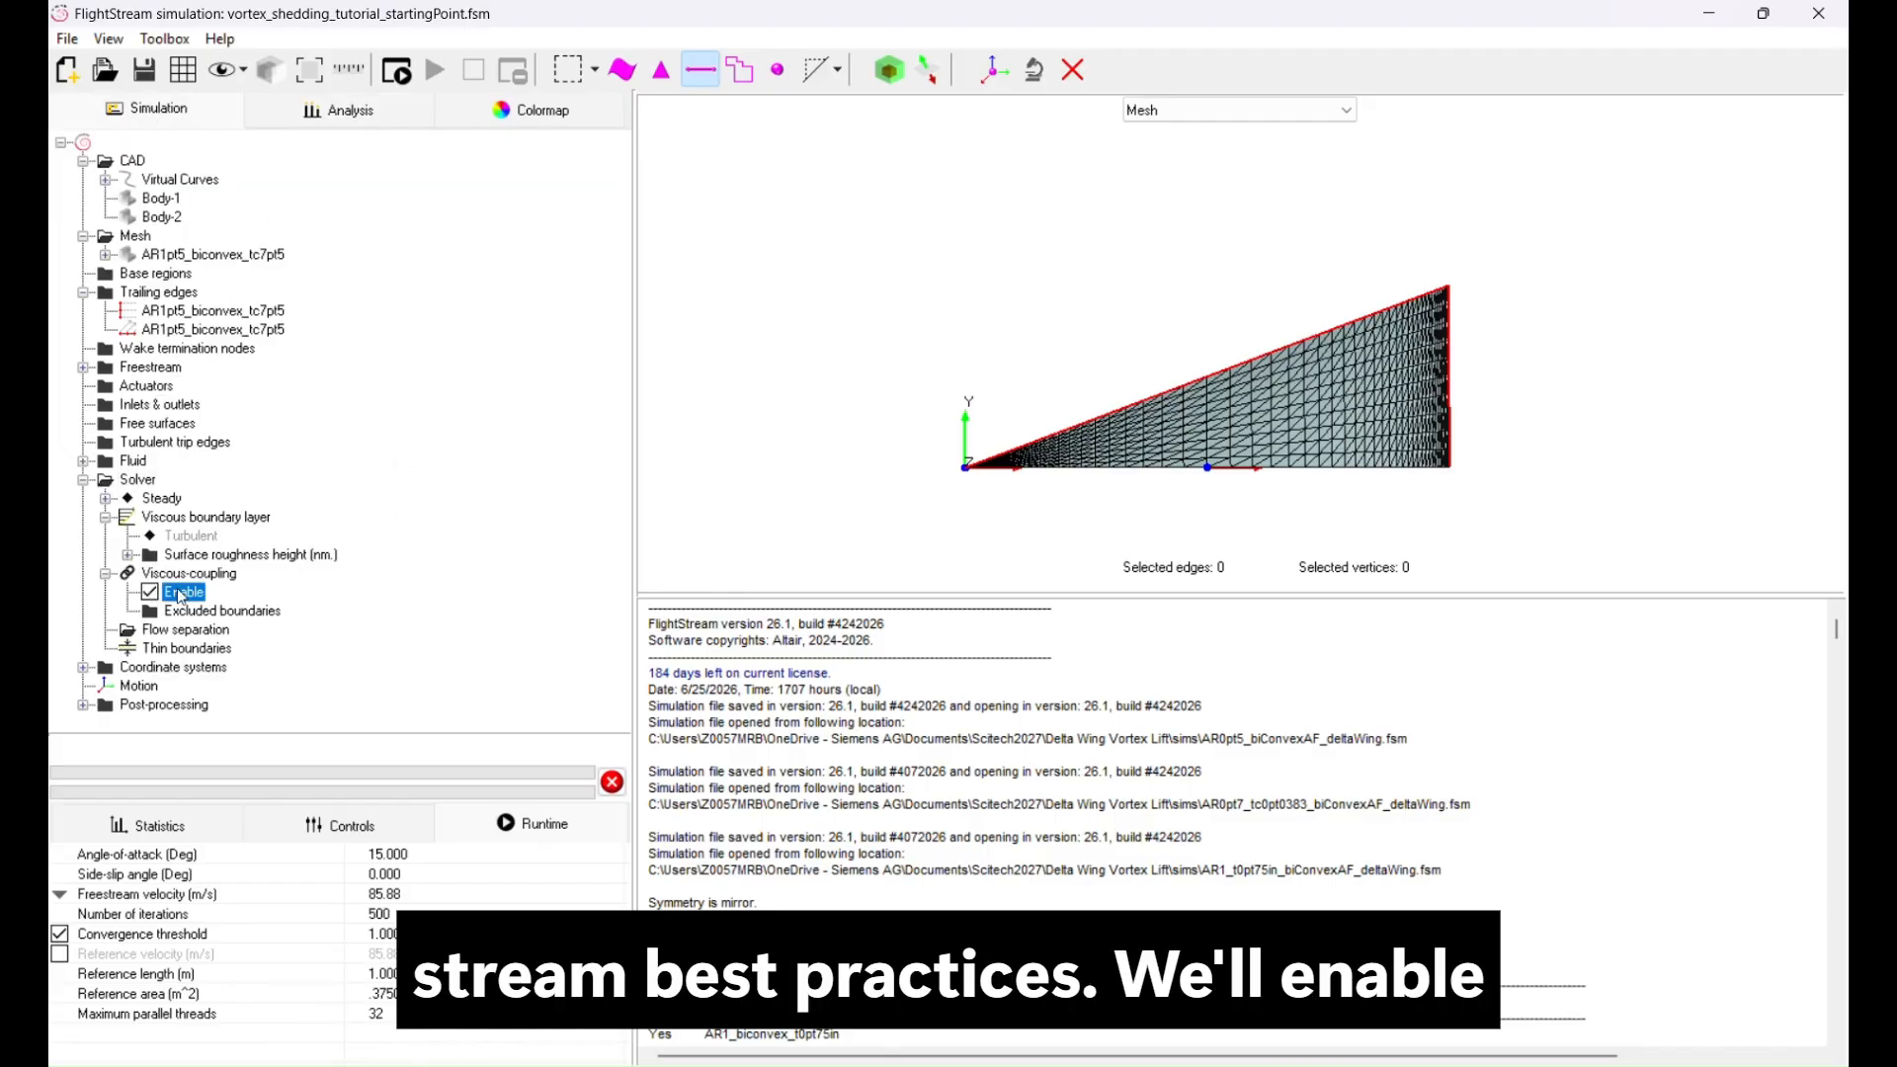
Add an Airfoil flow separation model with the Valarezo criterion enabled and assign it to the AR1pt5_biconvex_tc7pt5 surface.
{"action": "right_click", "coordinate": [197, 632]}
{"action": "left_click", "coordinate": [237, 651]}
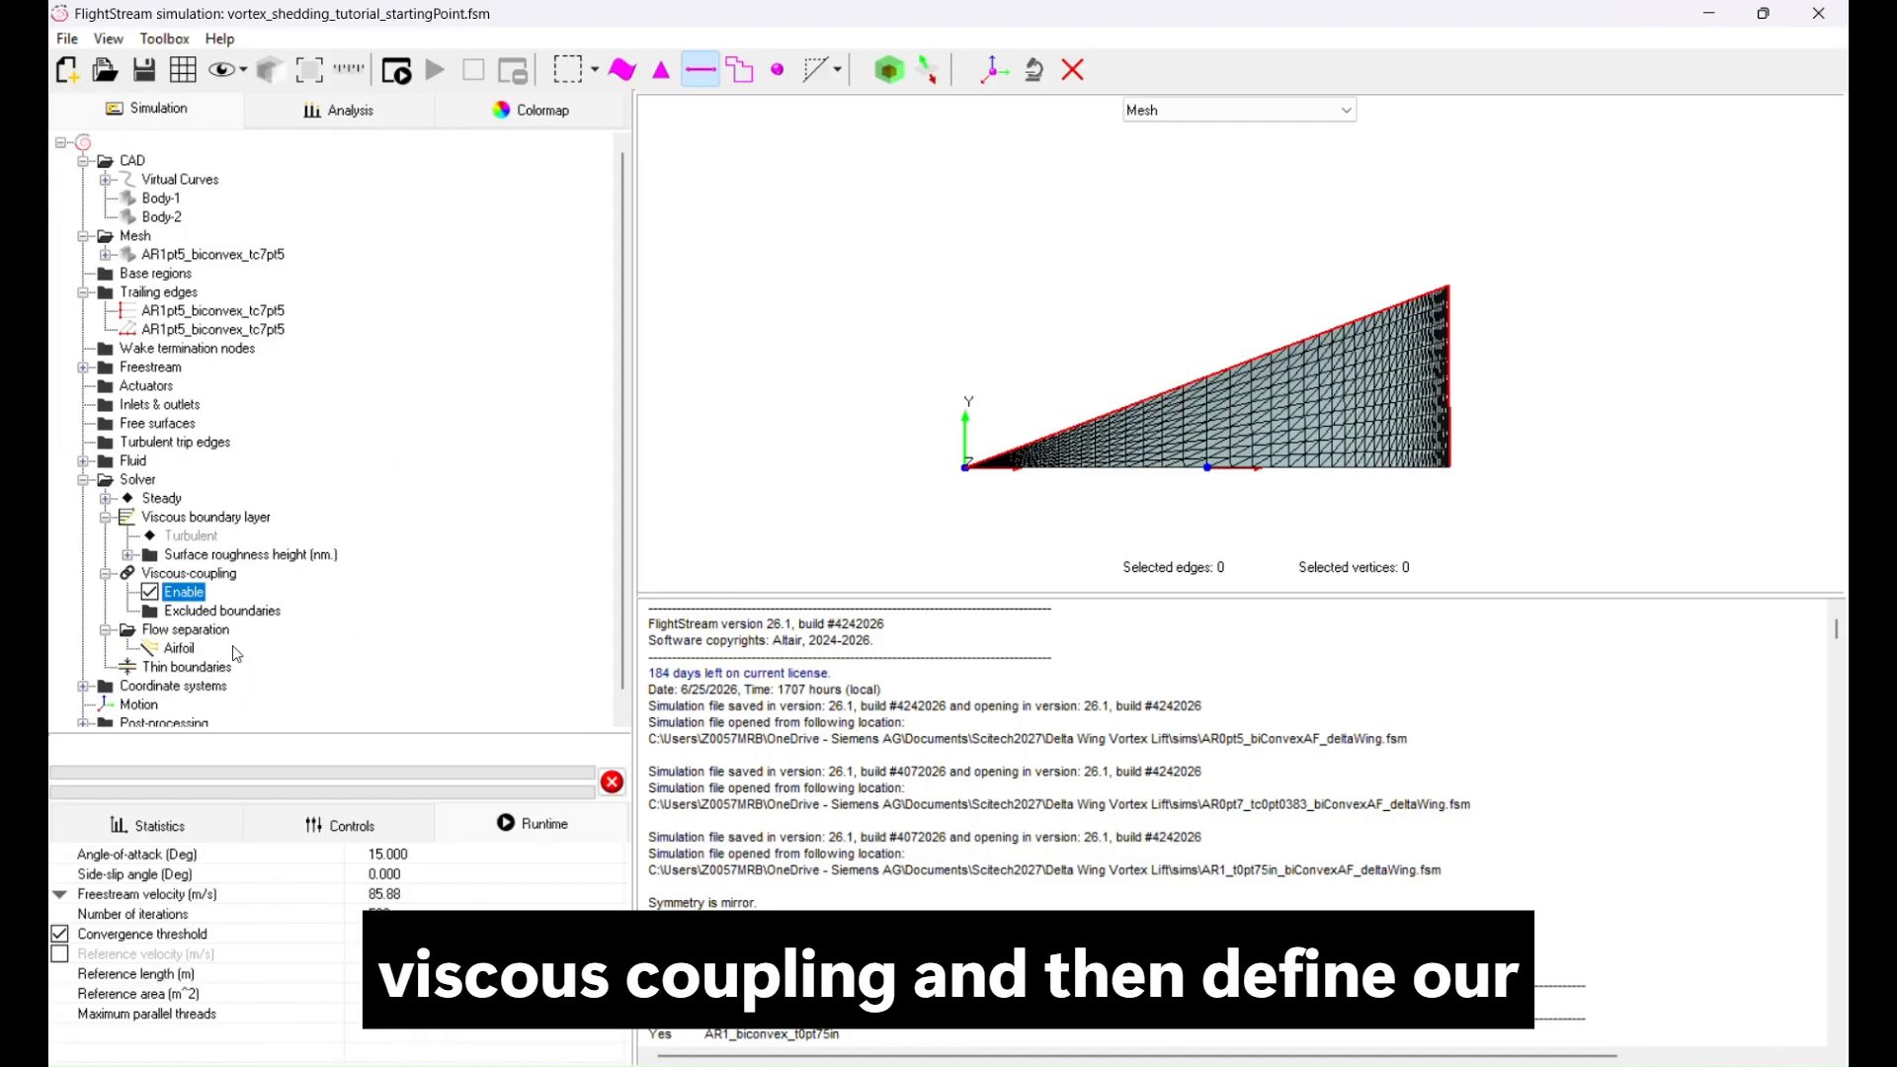
{"action": "right_click", "coordinate": [191, 656]}
{"action": "left_click", "coordinate": [226, 667]}
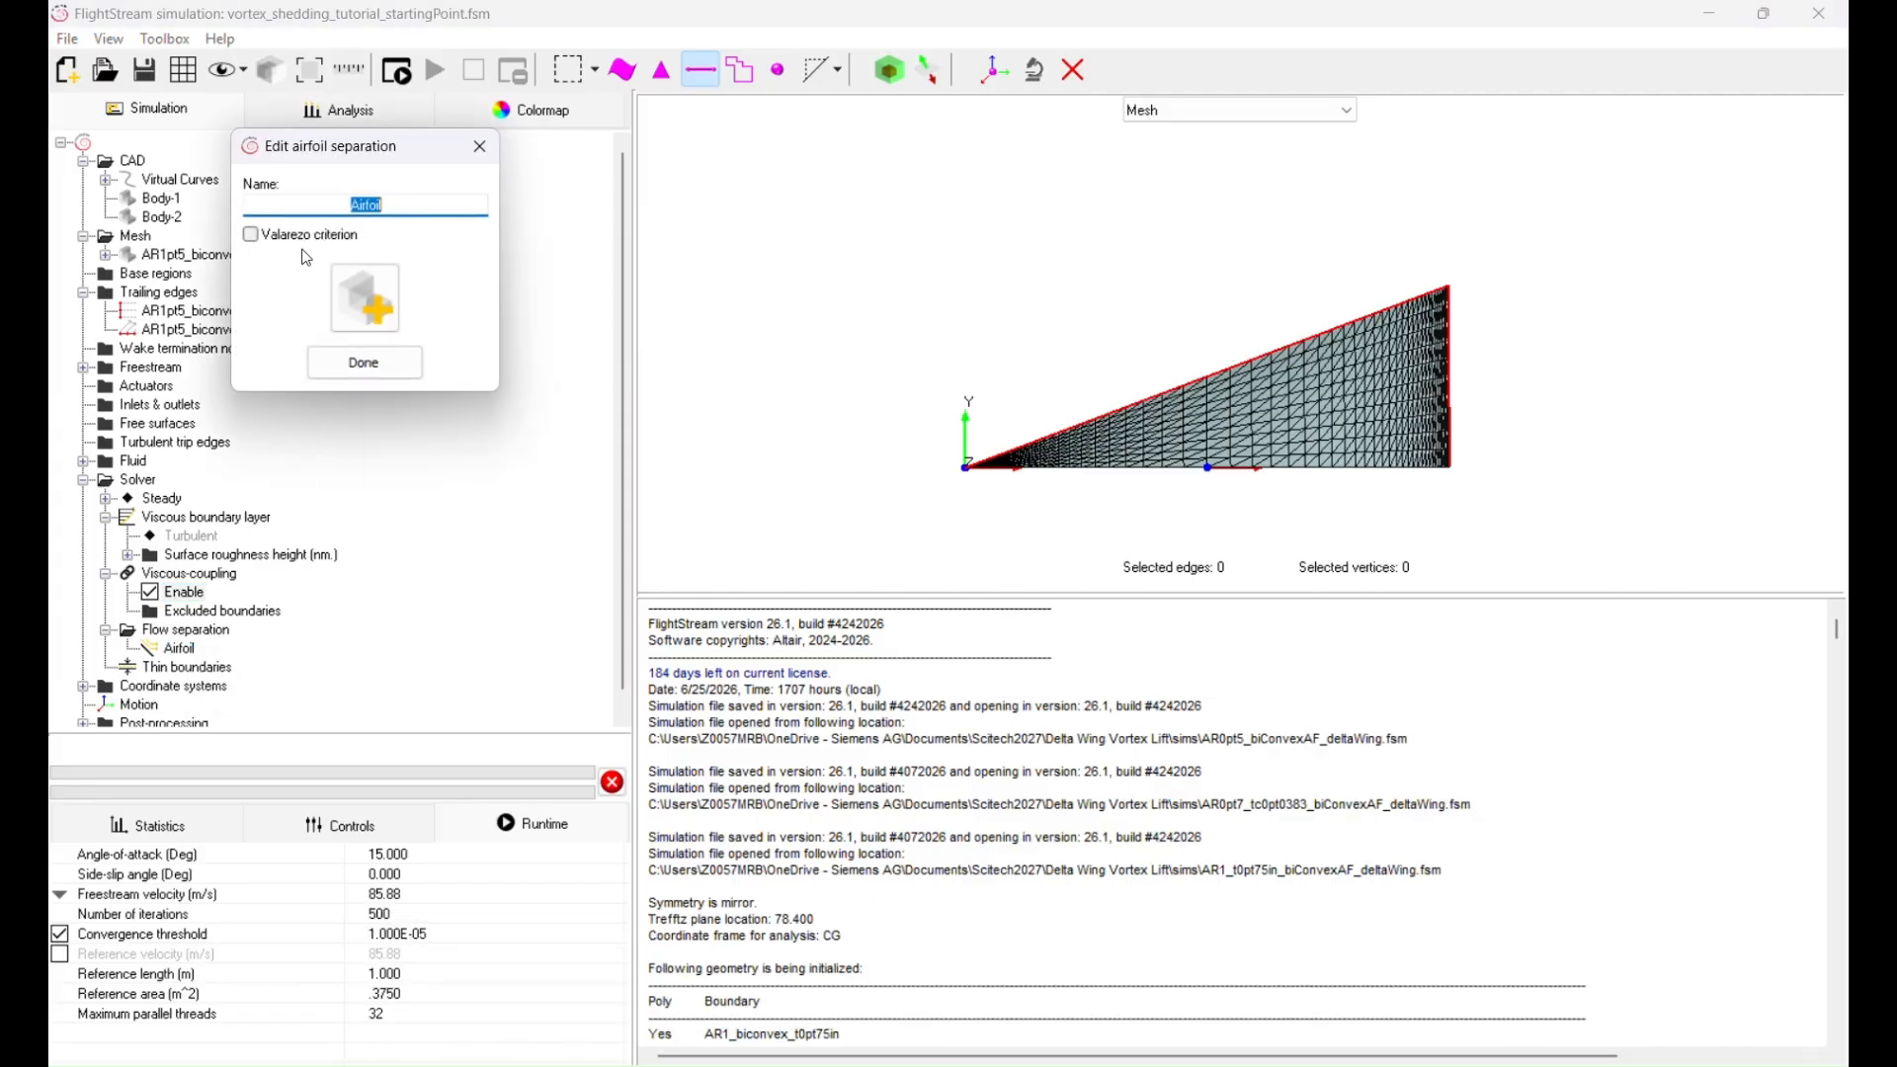
{"action": "left_click", "coordinate": [253, 235]}
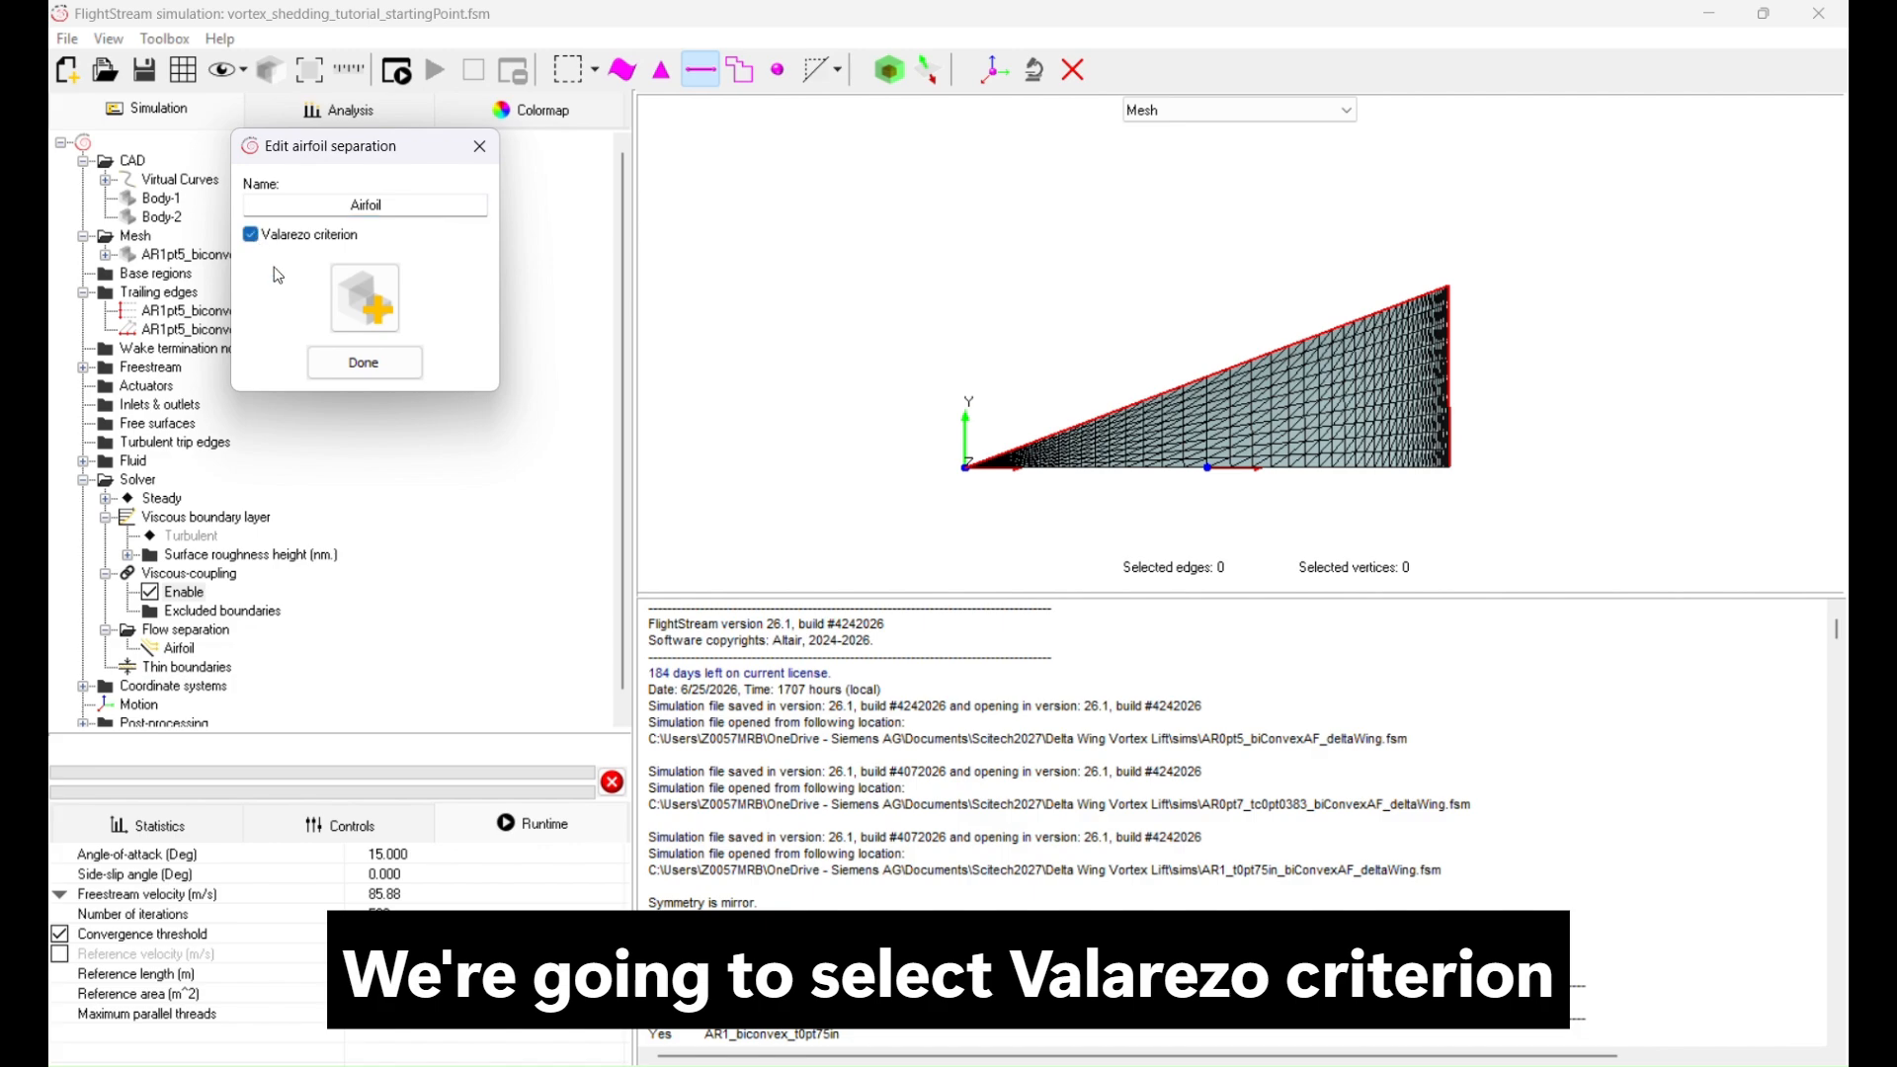
{"action": "left_click", "coordinate": [365, 307]}
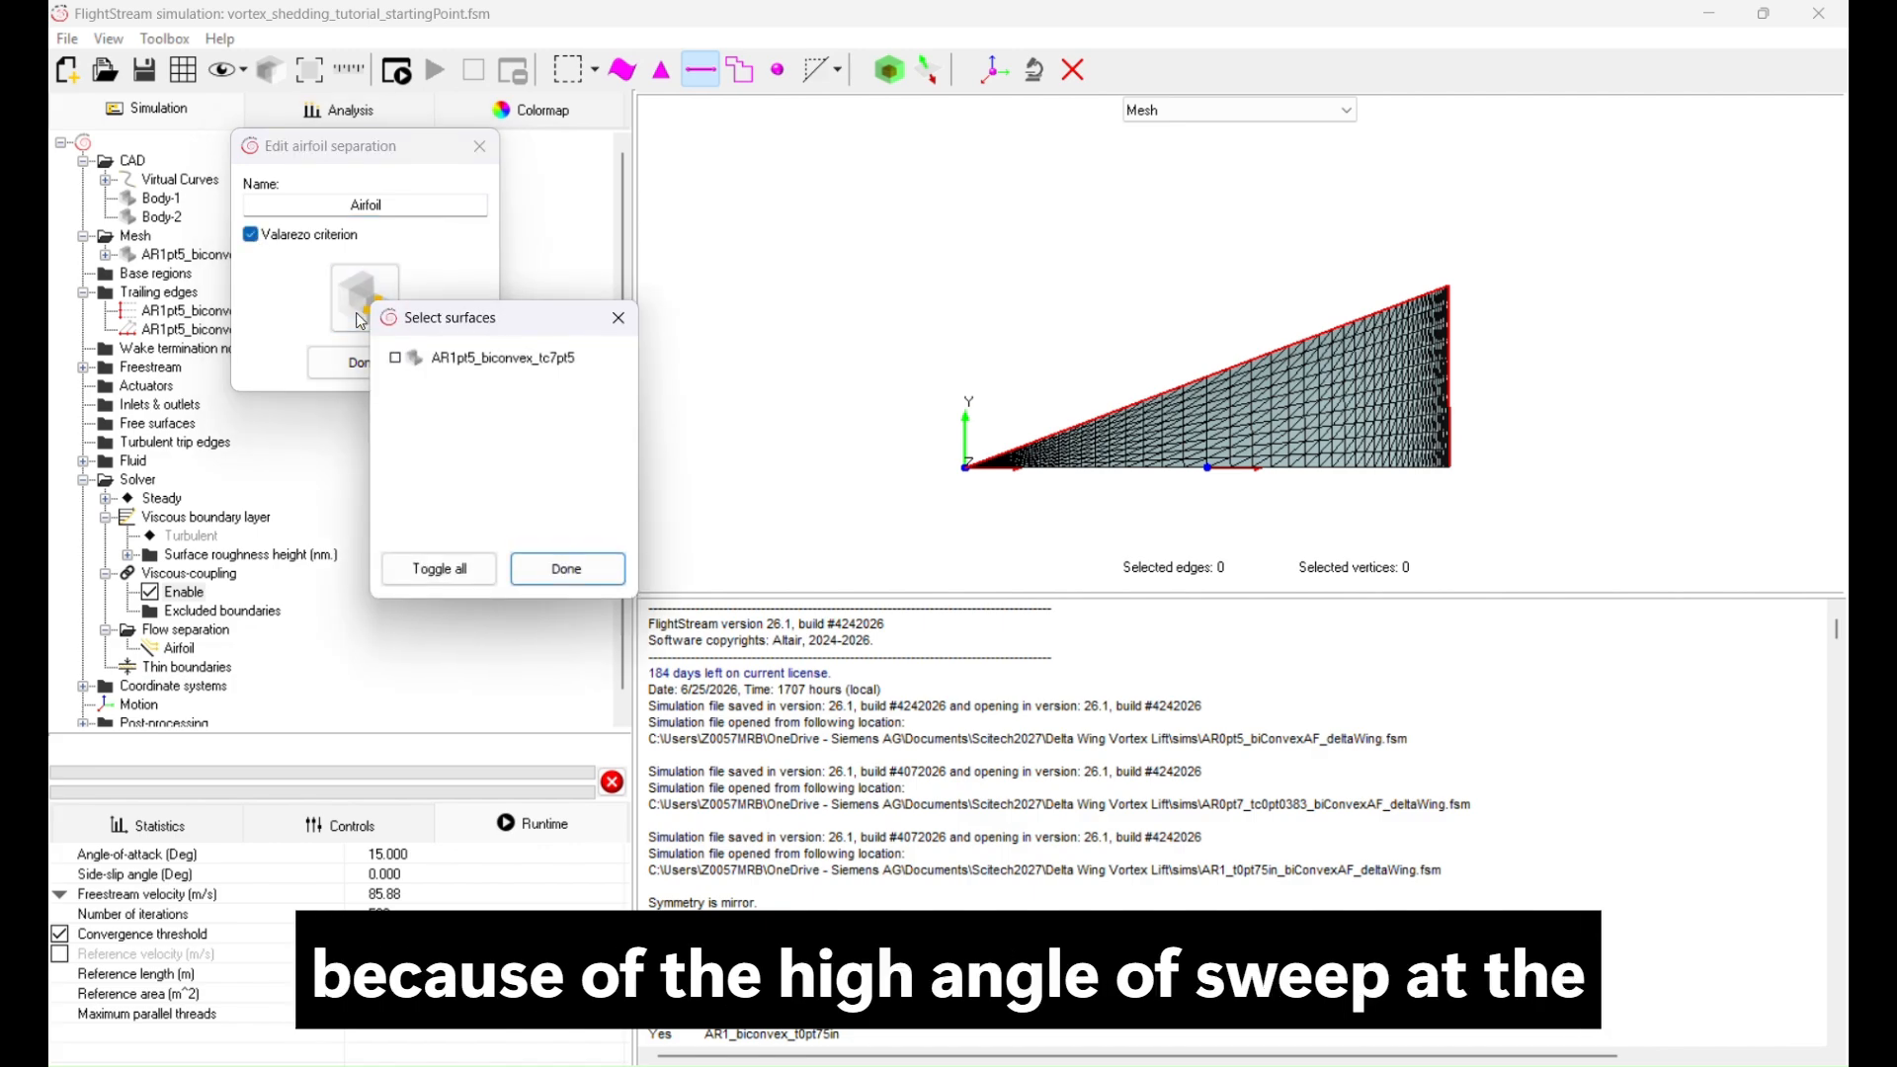
{"action": "left_click", "coordinate": [396, 357]}
{"action": "left_click", "coordinate": [537, 574]}
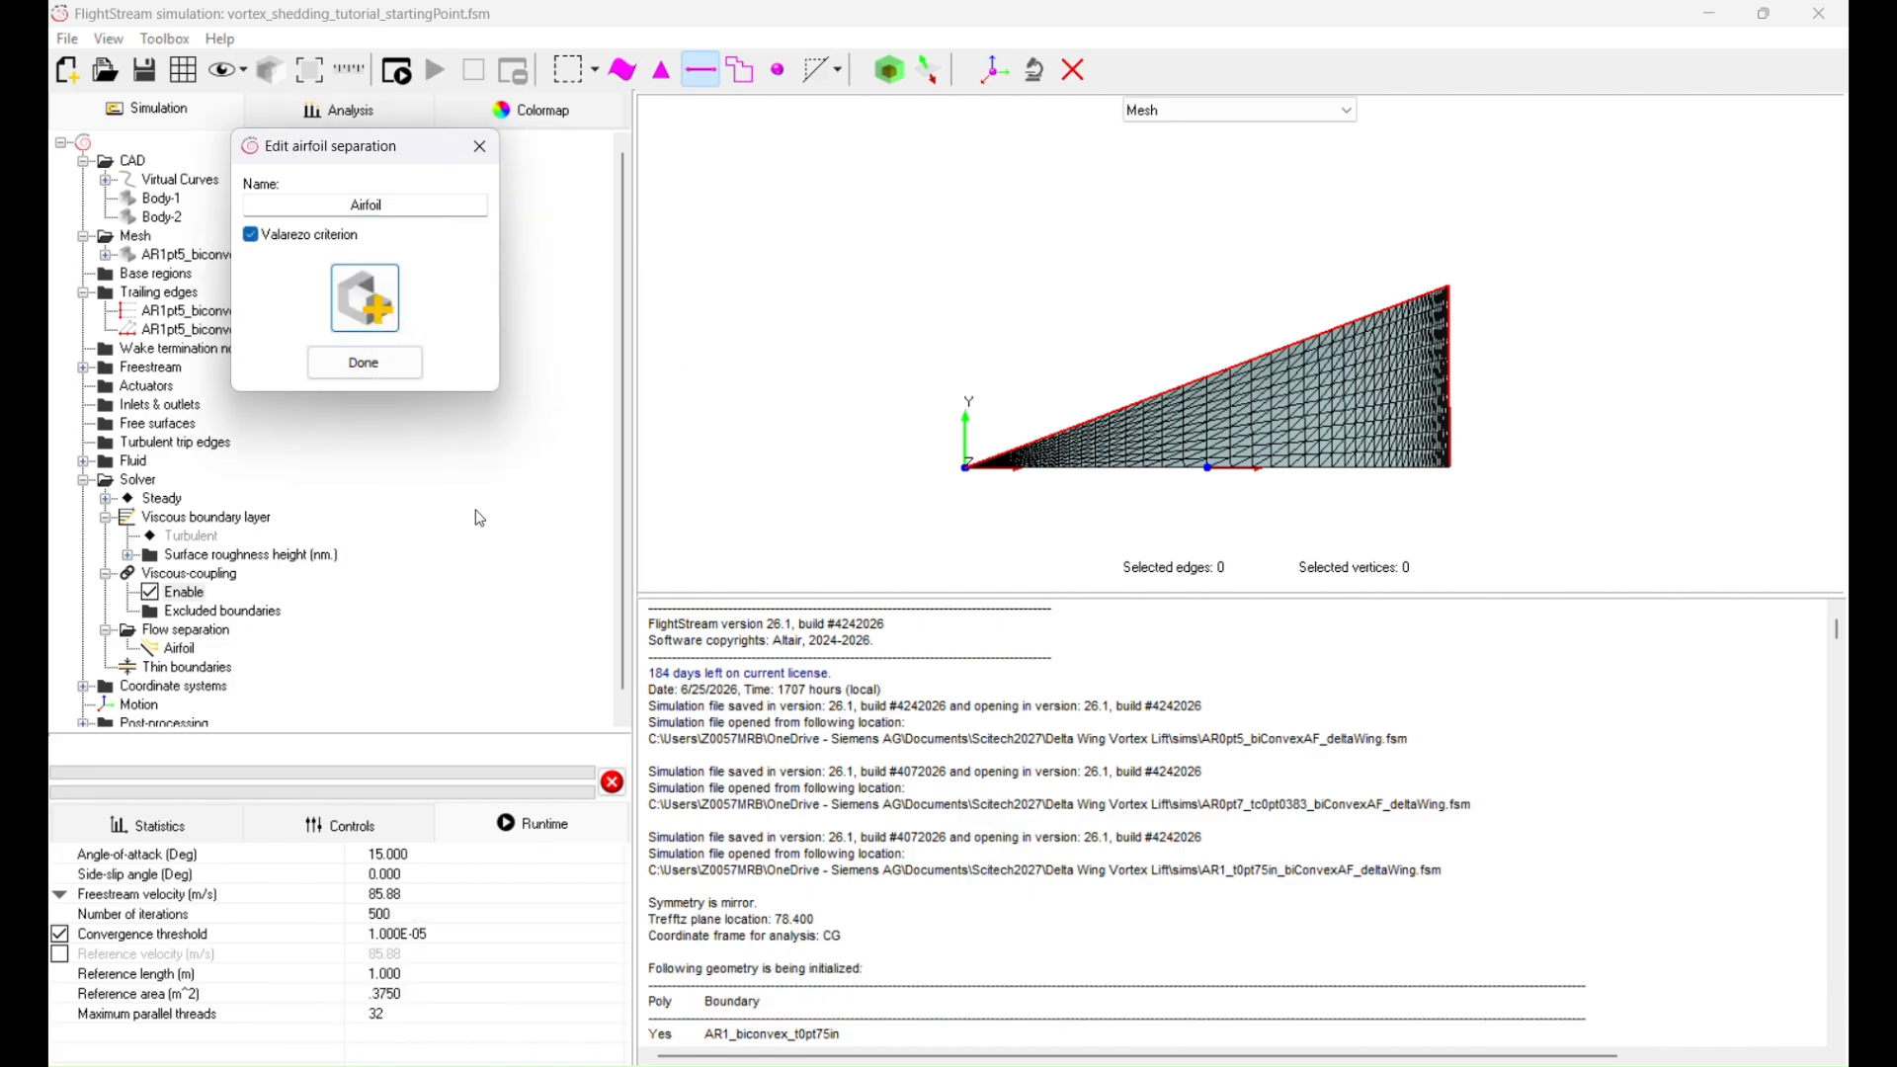
{"action": "left_click", "coordinate": [365, 363]}
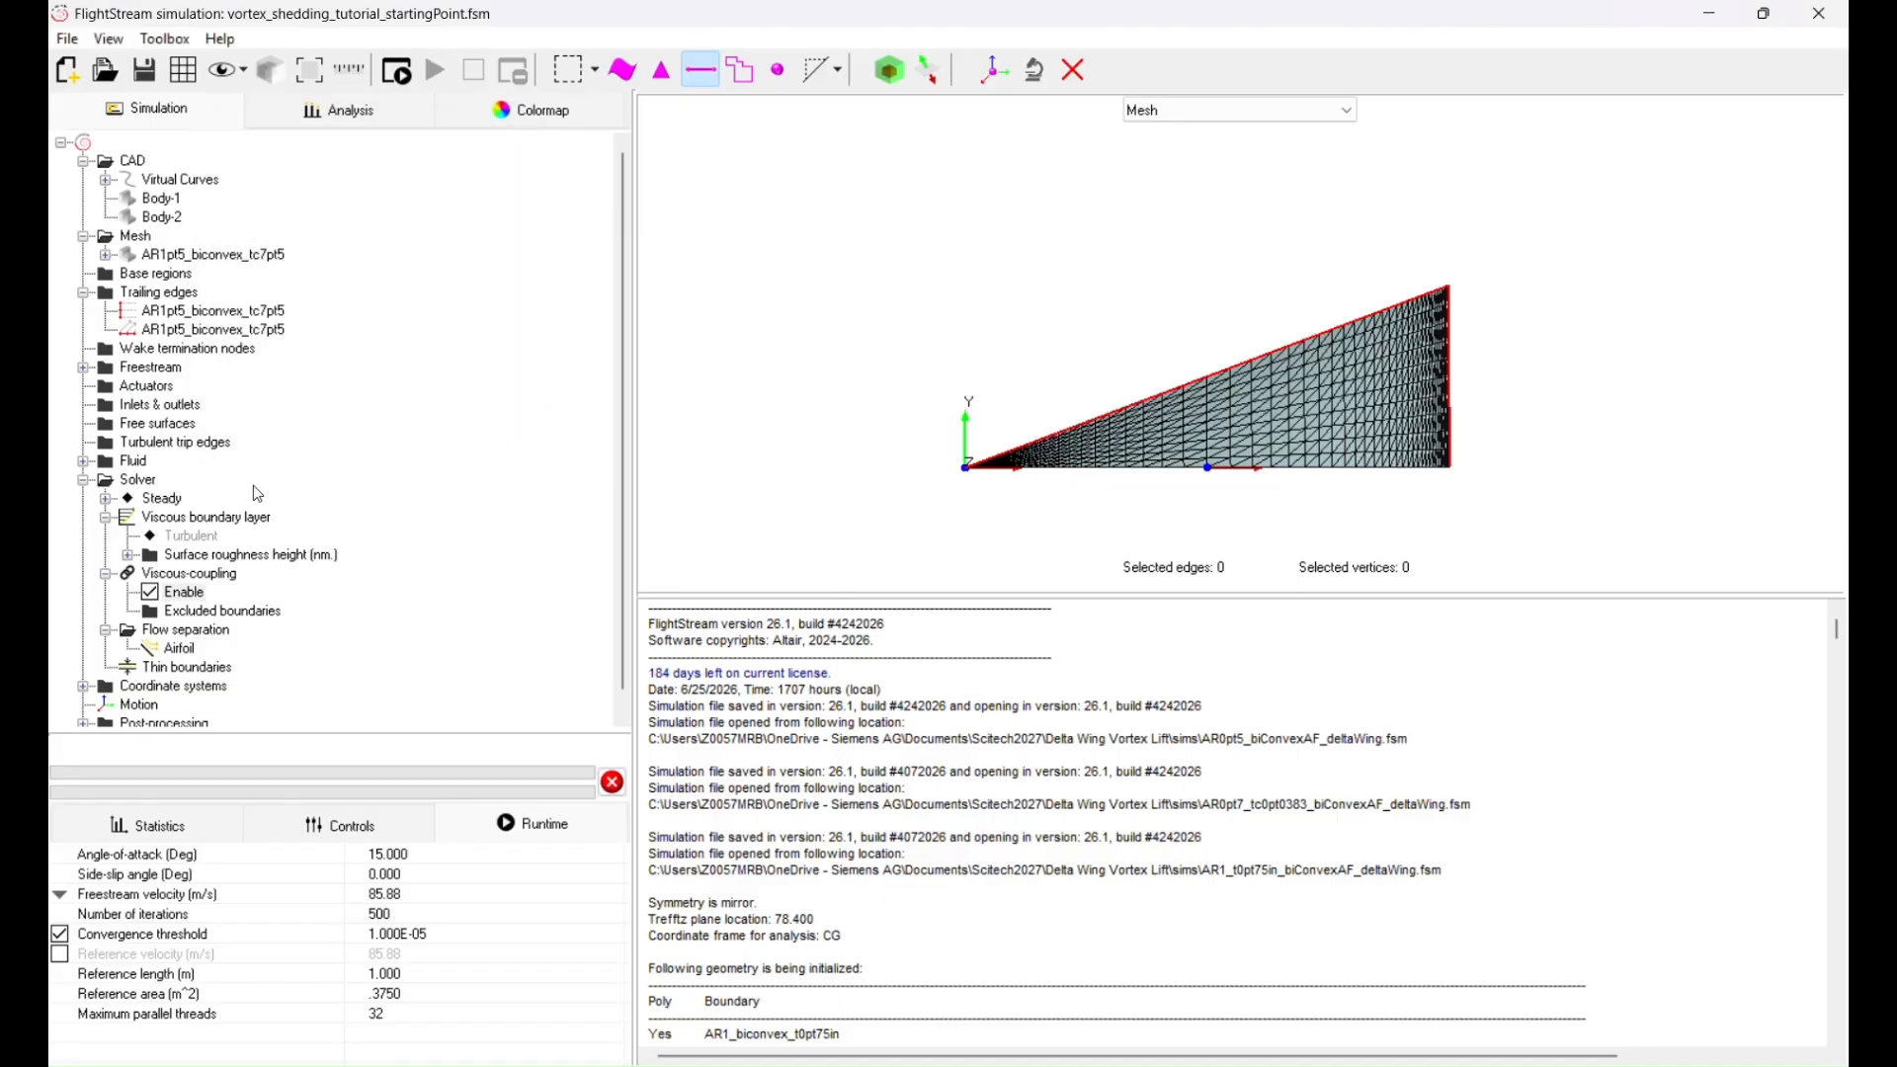
Create a new surface section for post-processing.
{"action": "scroll", "coordinate": [256, 493], "scroll_direction": "down", "scroll_amount": 1}
{"action": "left_click", "coordinate": [84, 705]}
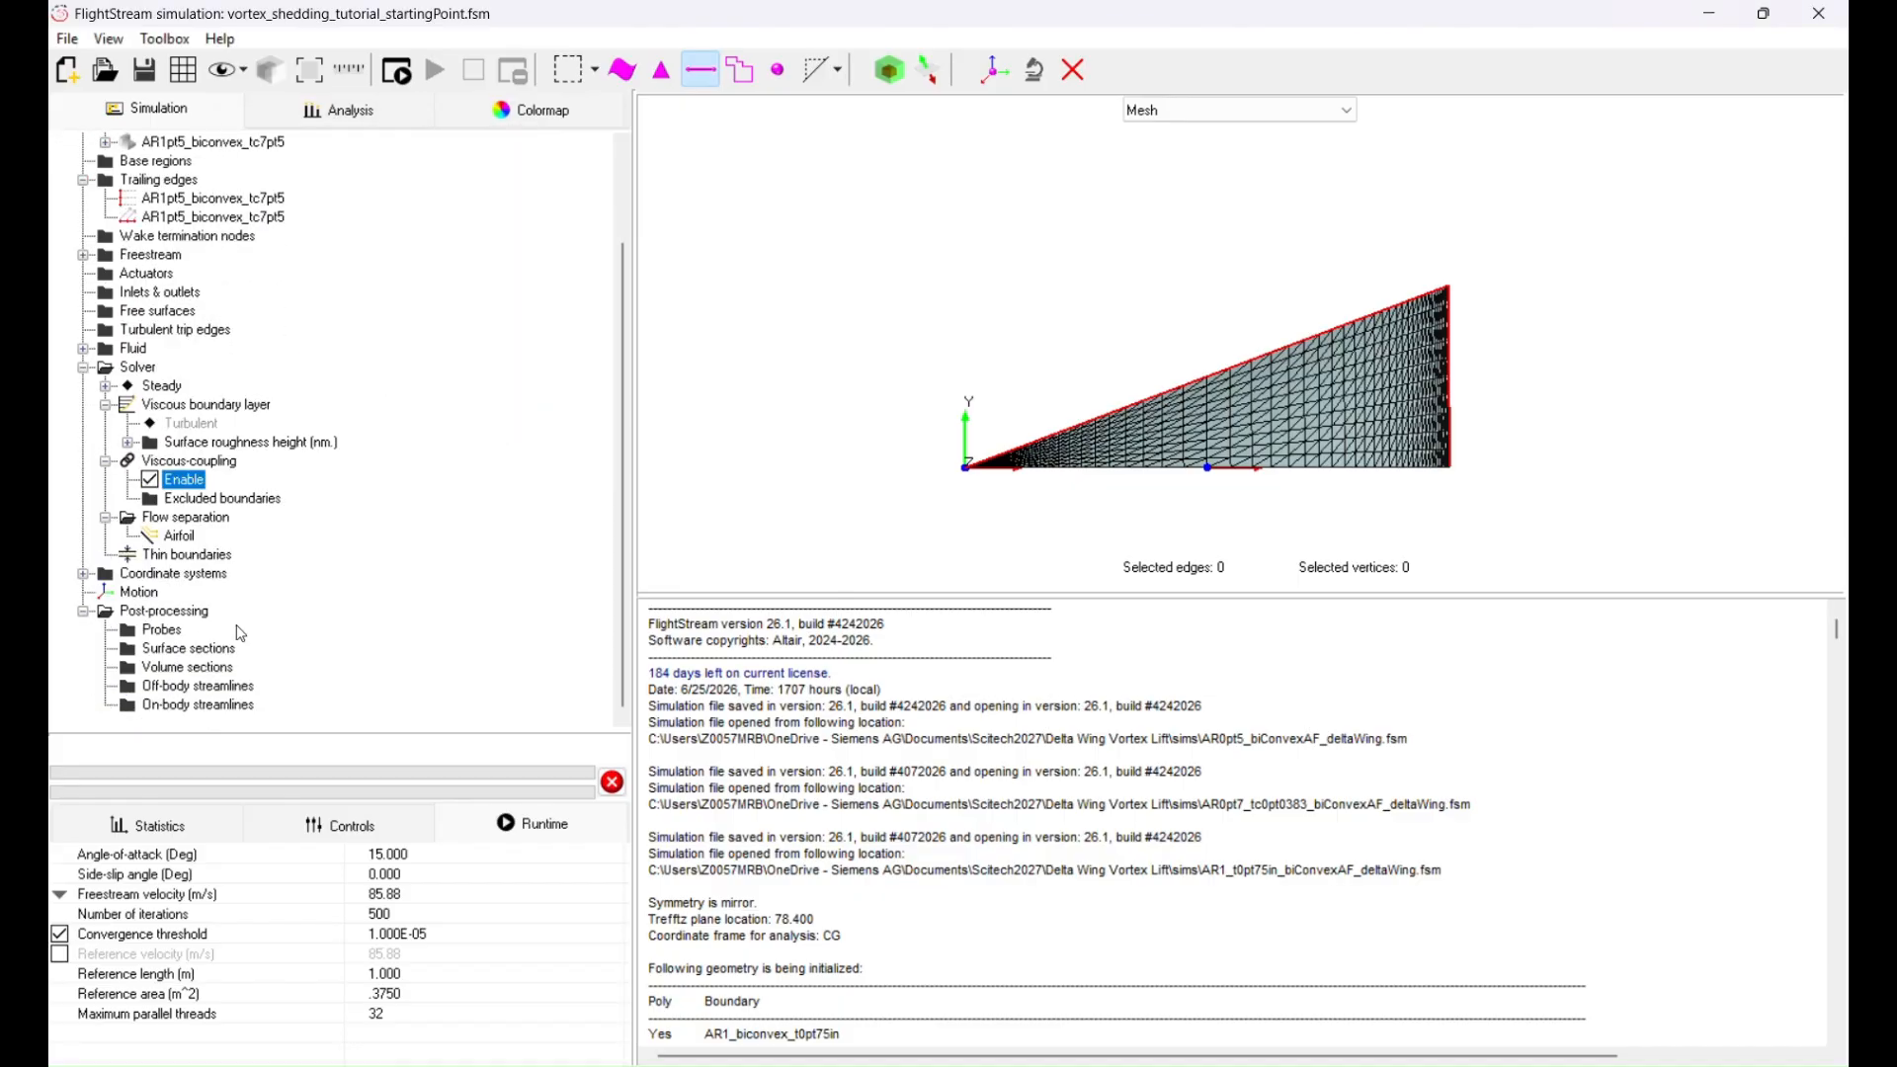
{"action": "right_click", "coordinate": [188, 650]}
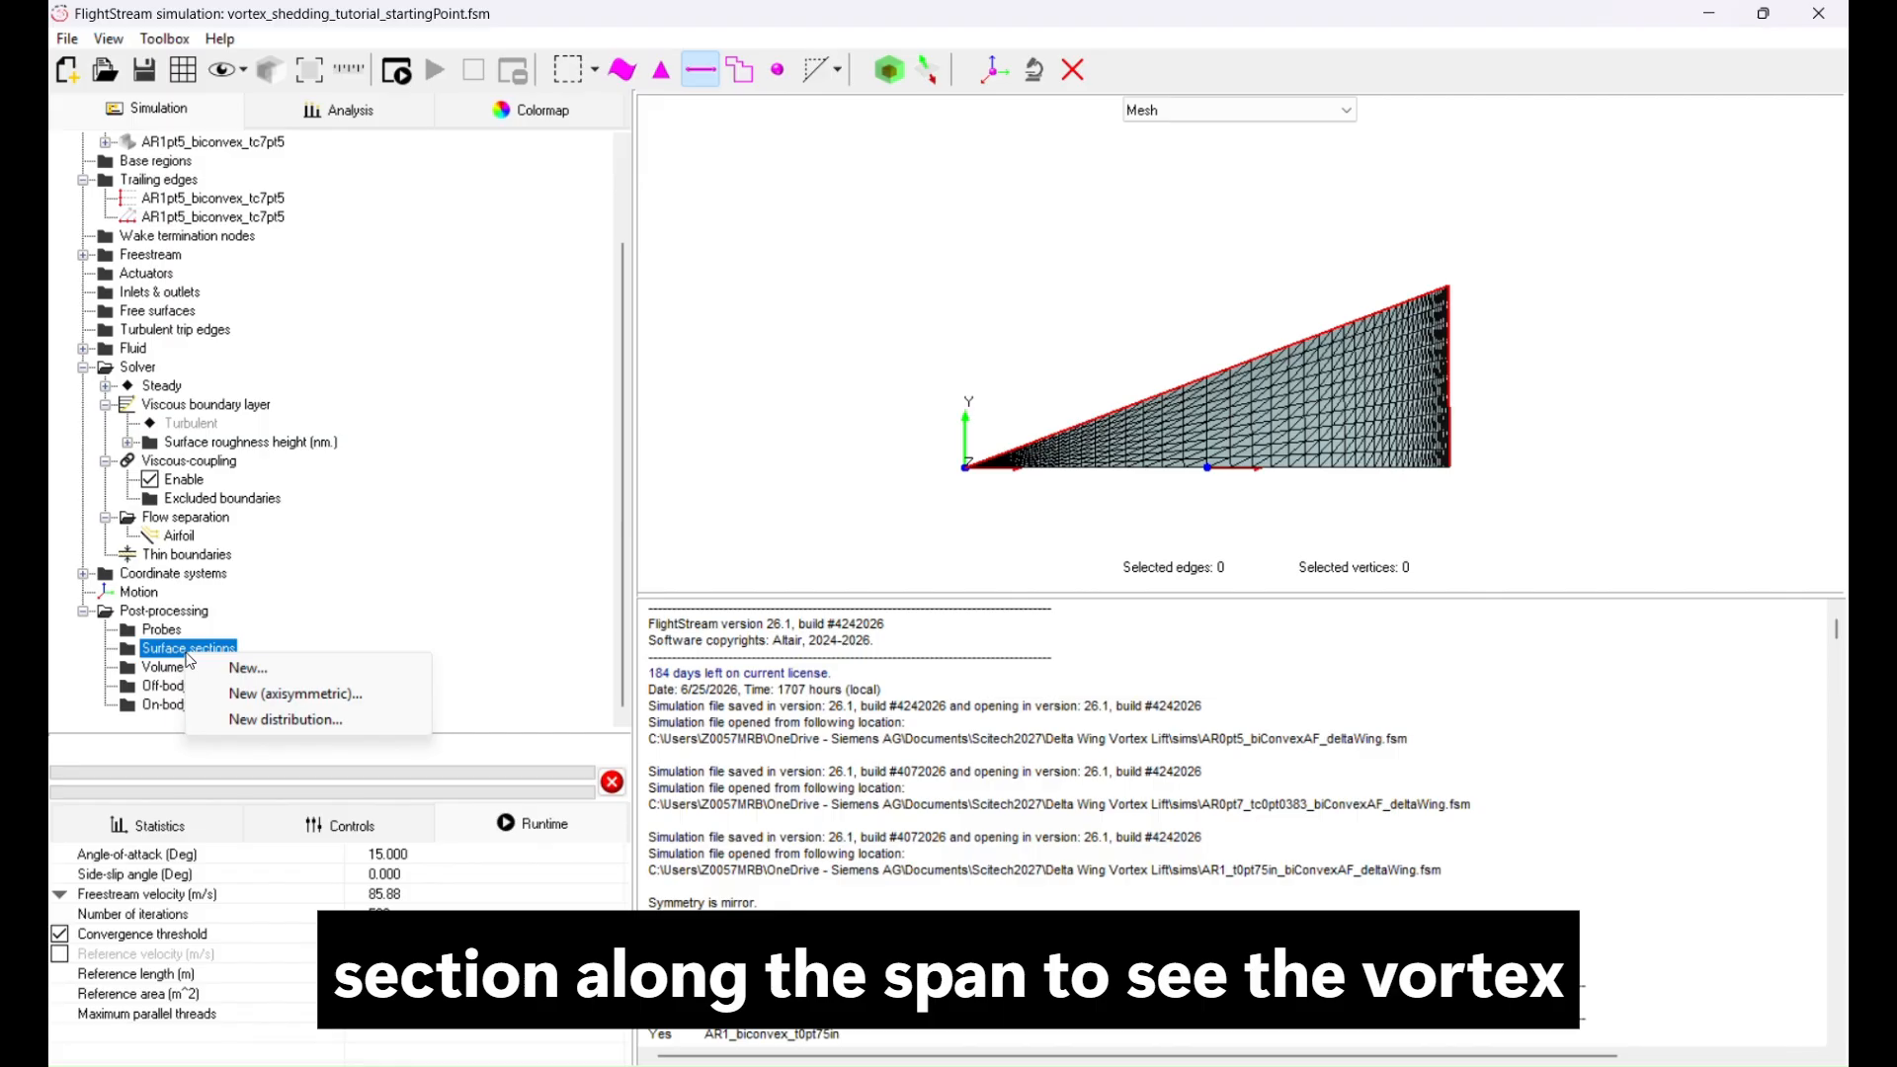
{"action": "left_click", "coordinate": [326, 663]}
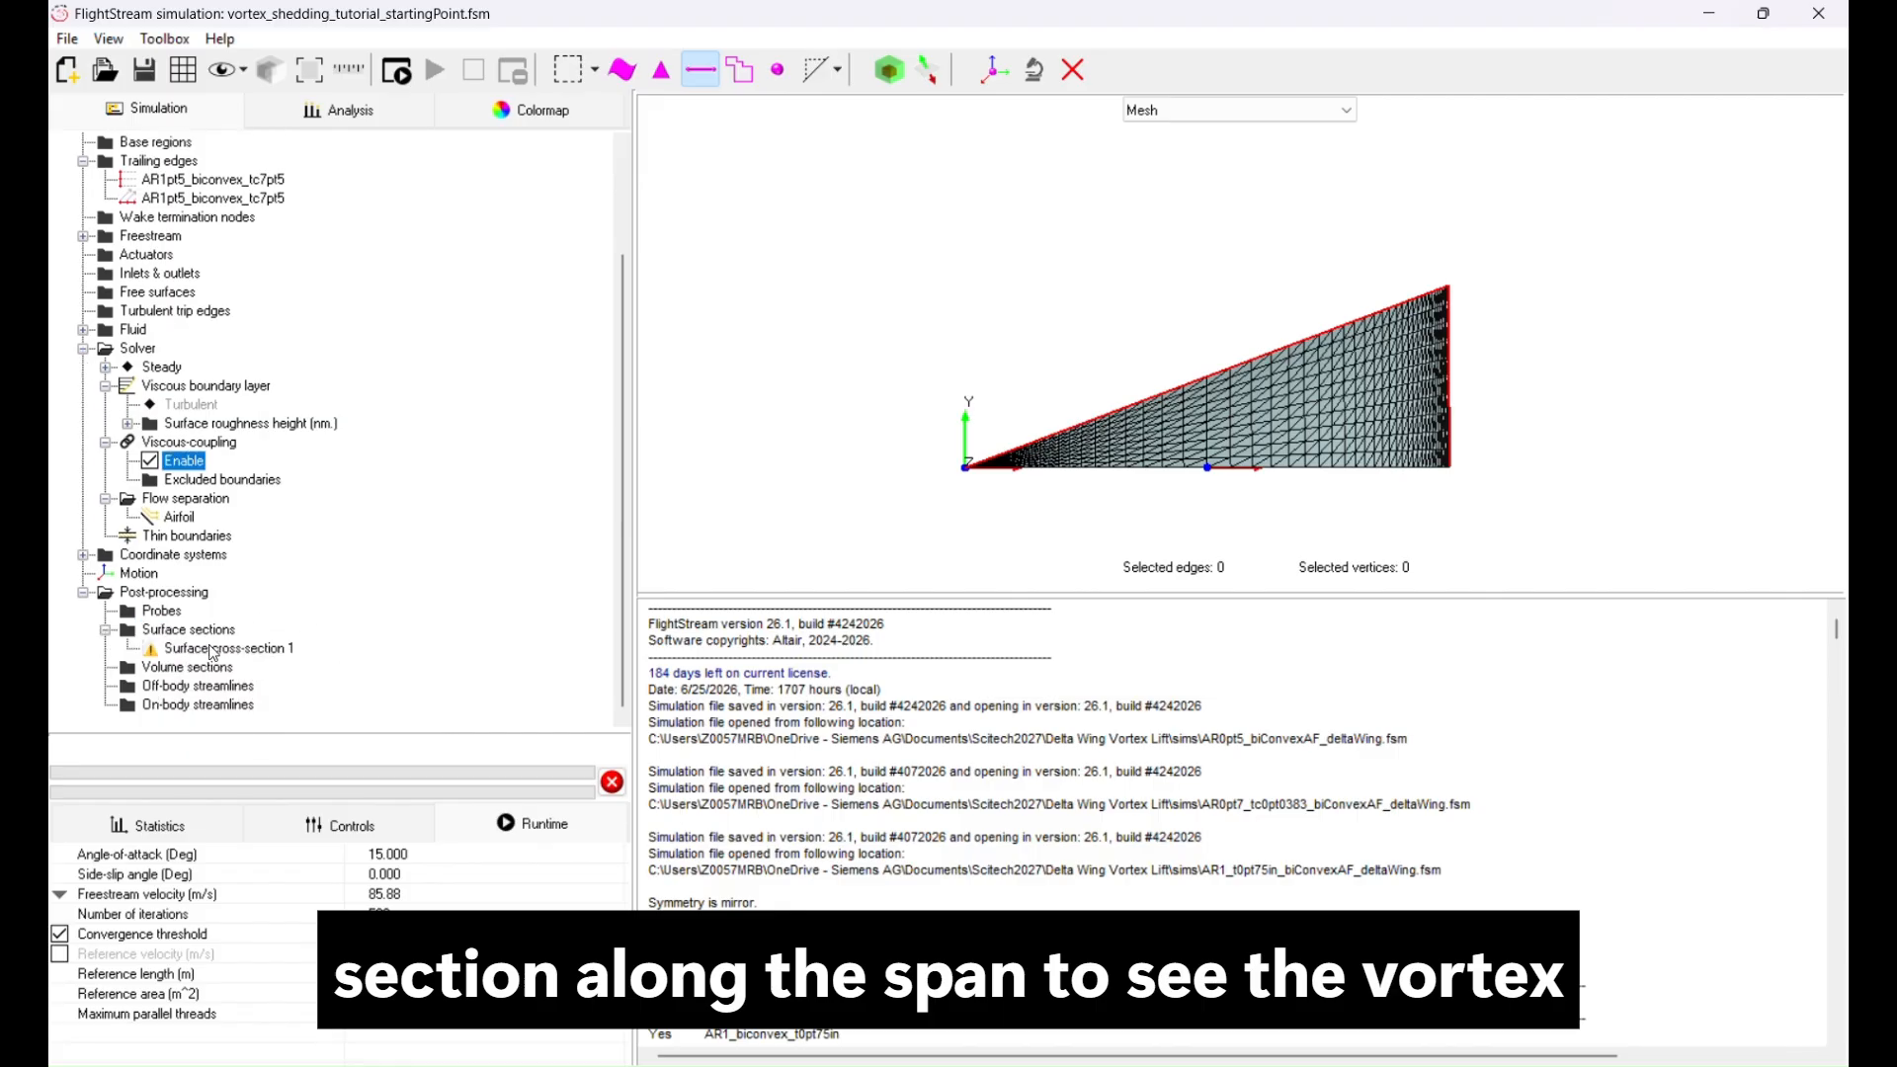
Set the new surface section to the Moment_Reference YZ plane with a 0.1 m offset and Y plot direction.
{"action": "right_click", "coordinate": [232, 652]}
{"action": "left_click", "coordinate": [336, 661]}
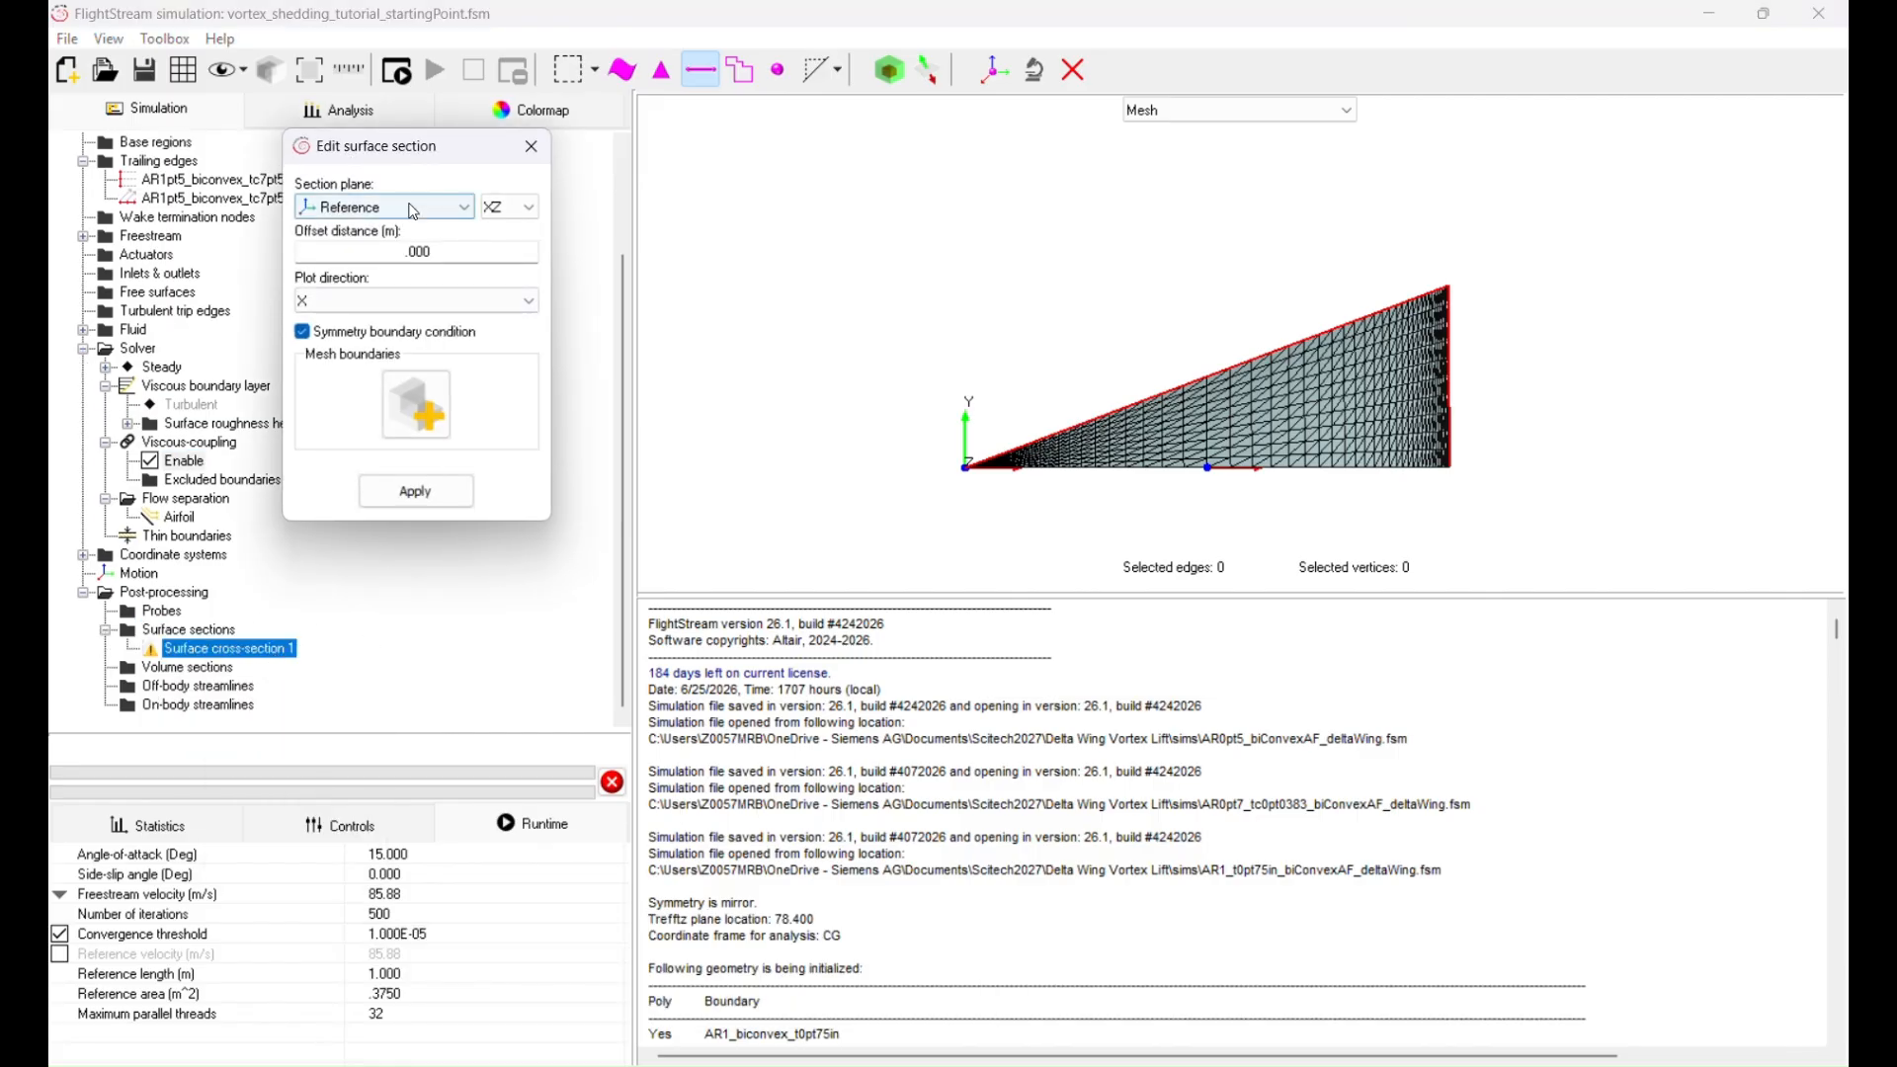
{"action": "left_click", "coordinate": [413, 209]}
{"action": "left_click", "coordinate": [444, 259]}
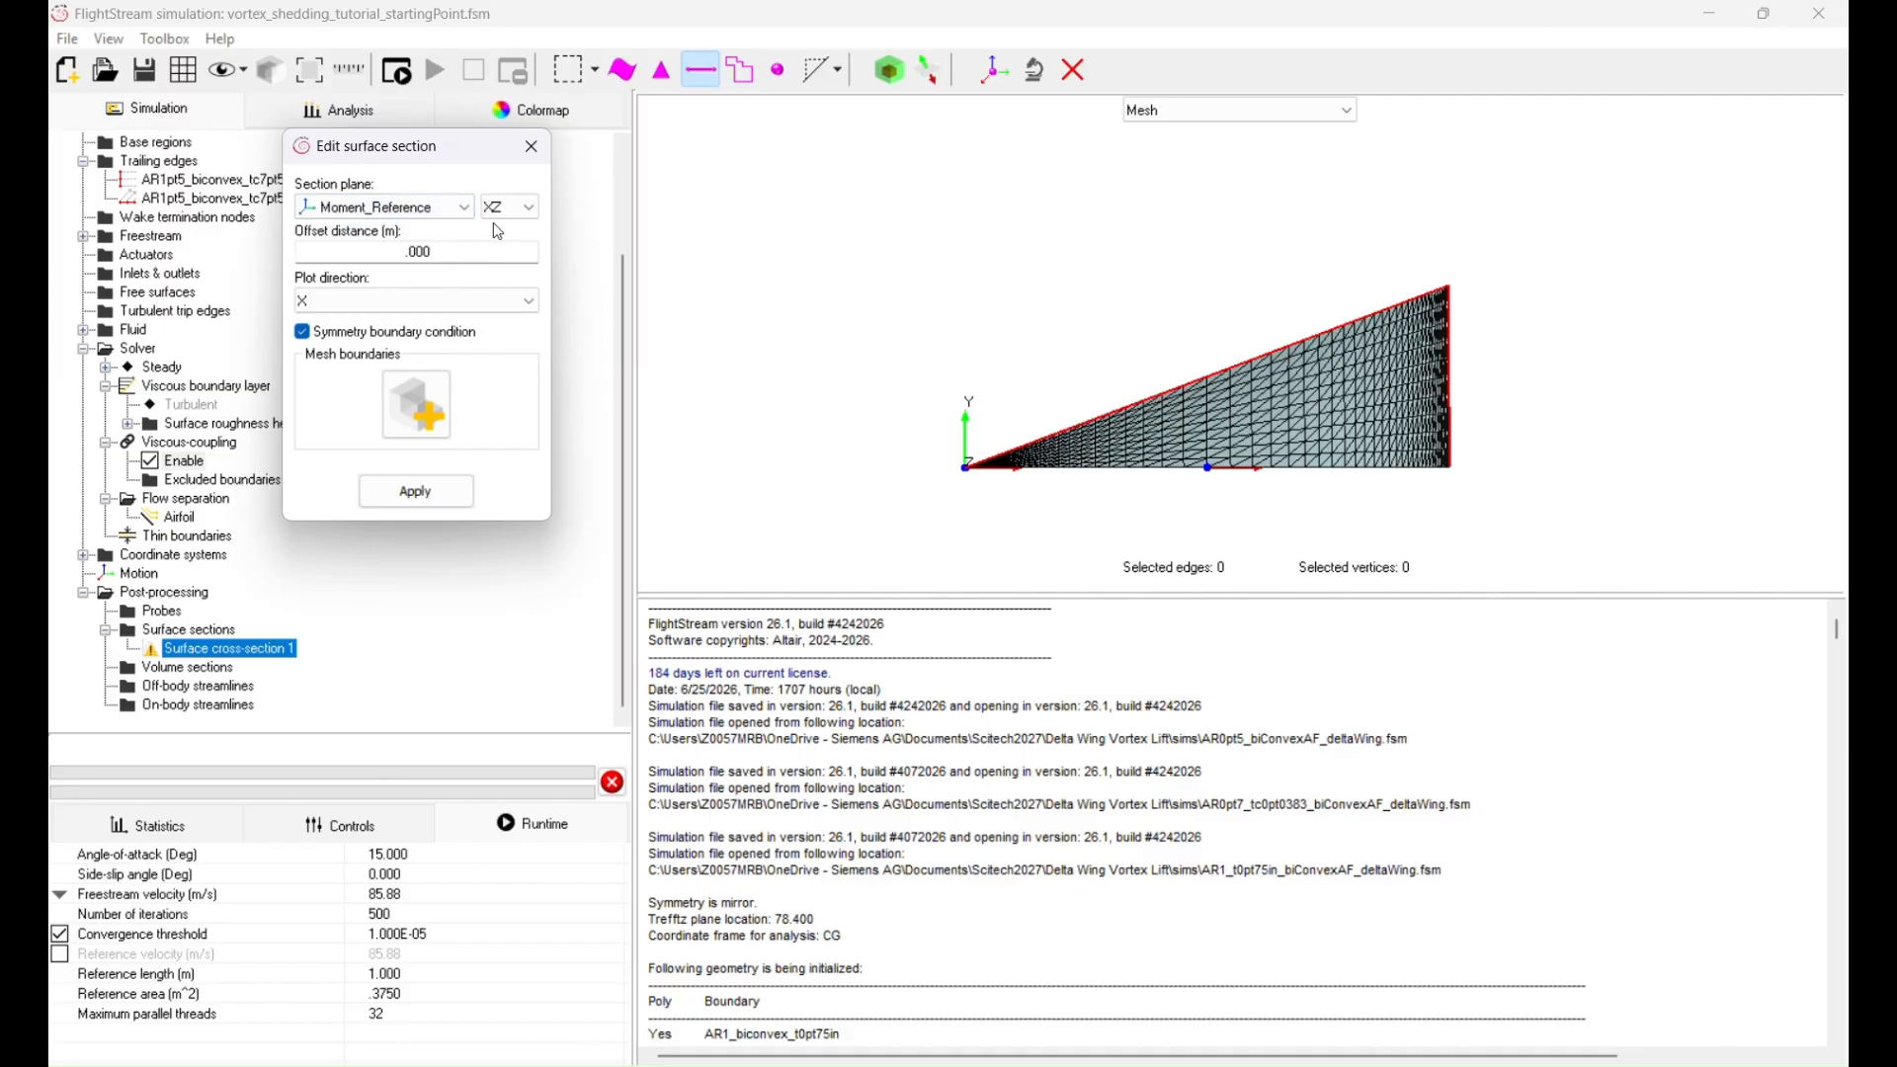
{"action": "left_click", "coordinate": [518, 208]}
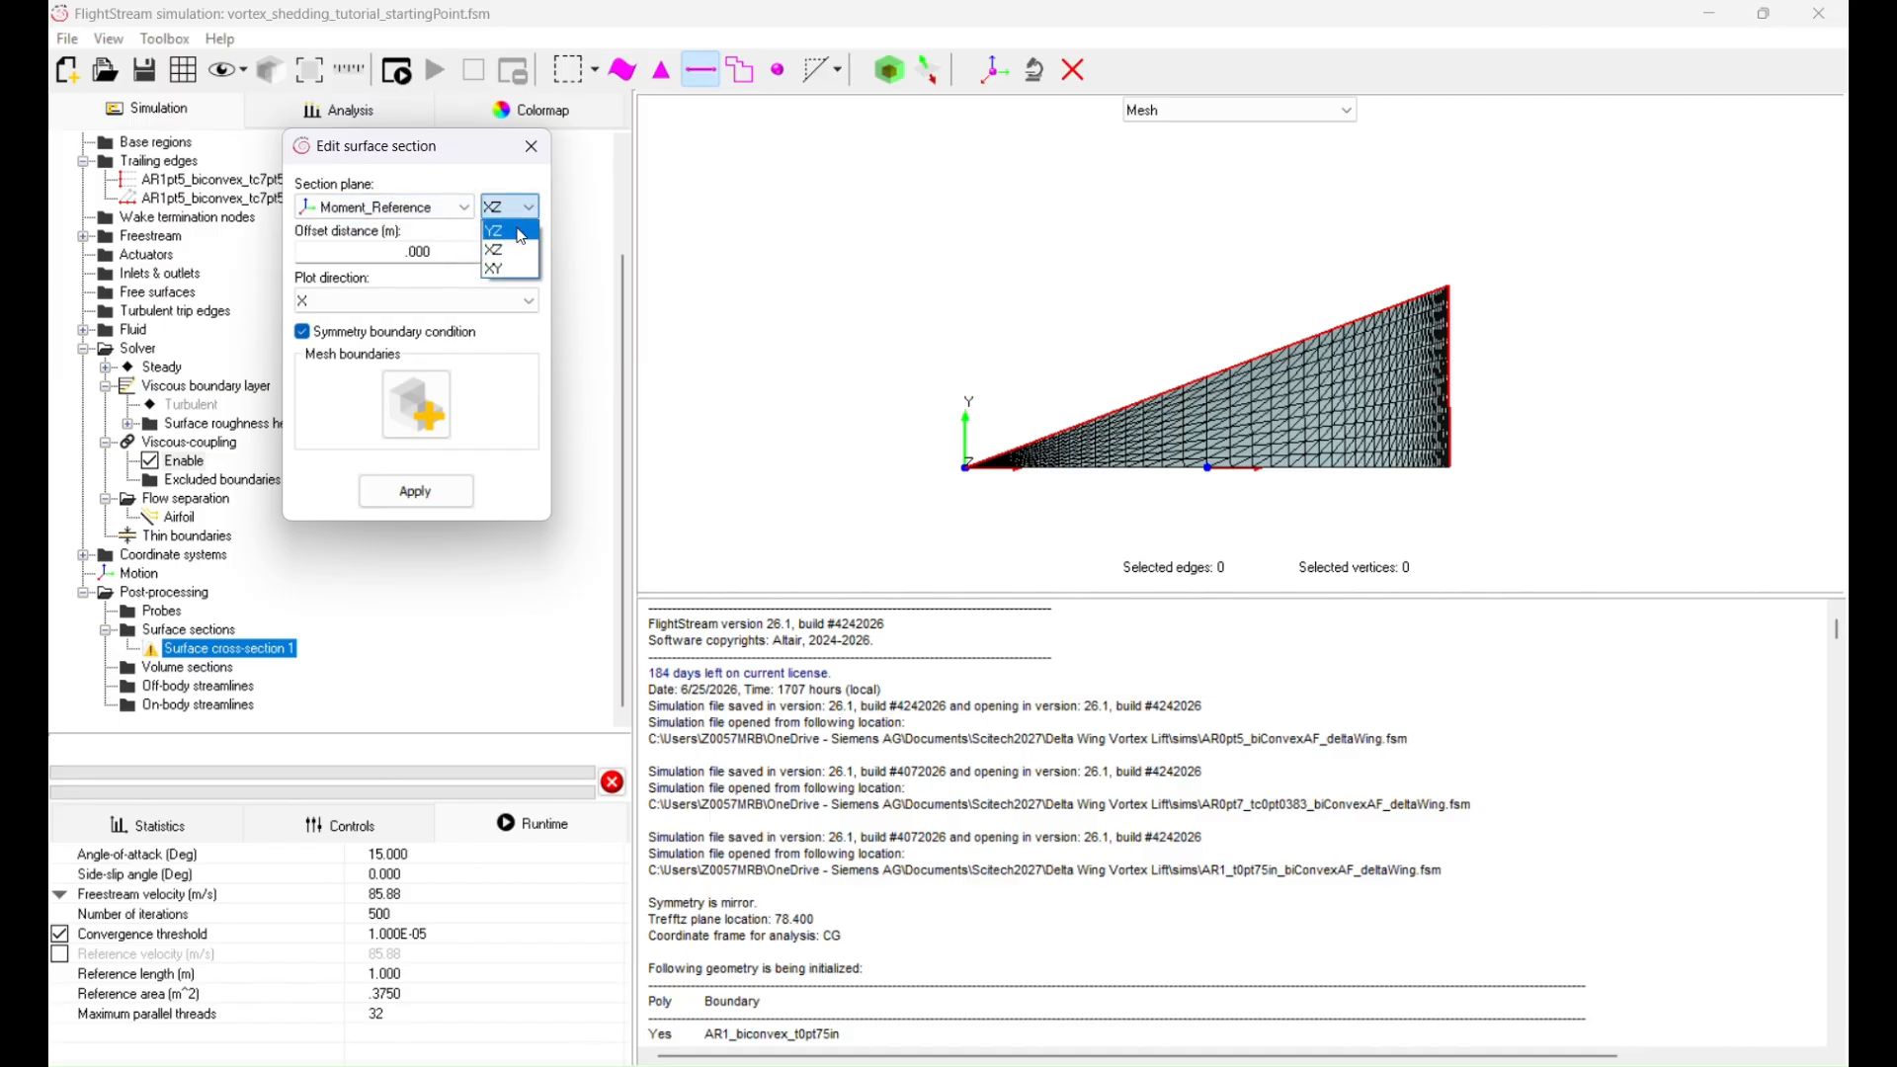
{"action": "left_click", "coordinate": [522, 237]}
{"action": "left_click", "coordinate": [380, 255]}
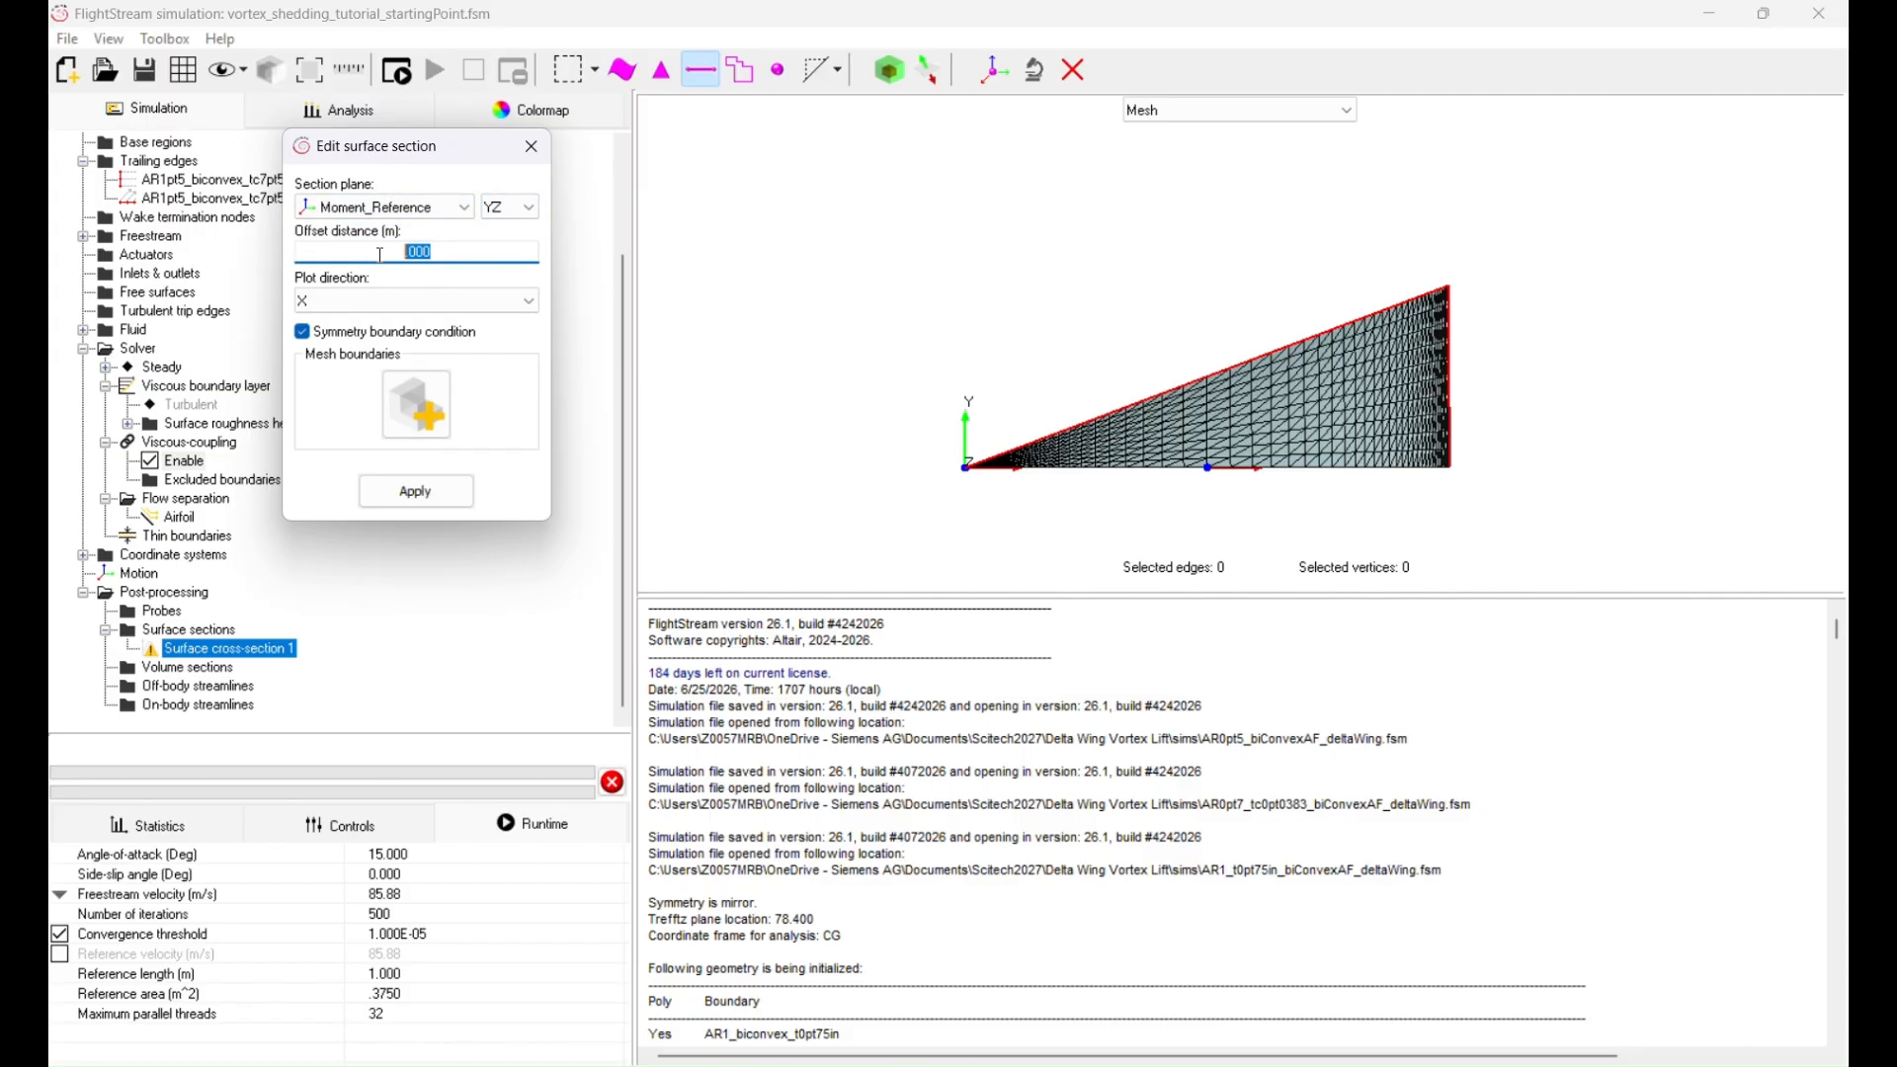
{"action": "type", "text": "0.1"}
{"action": "scroll", "coordinate": [381, 299], "scroll_direction": "down", "scroll_amount": 1}
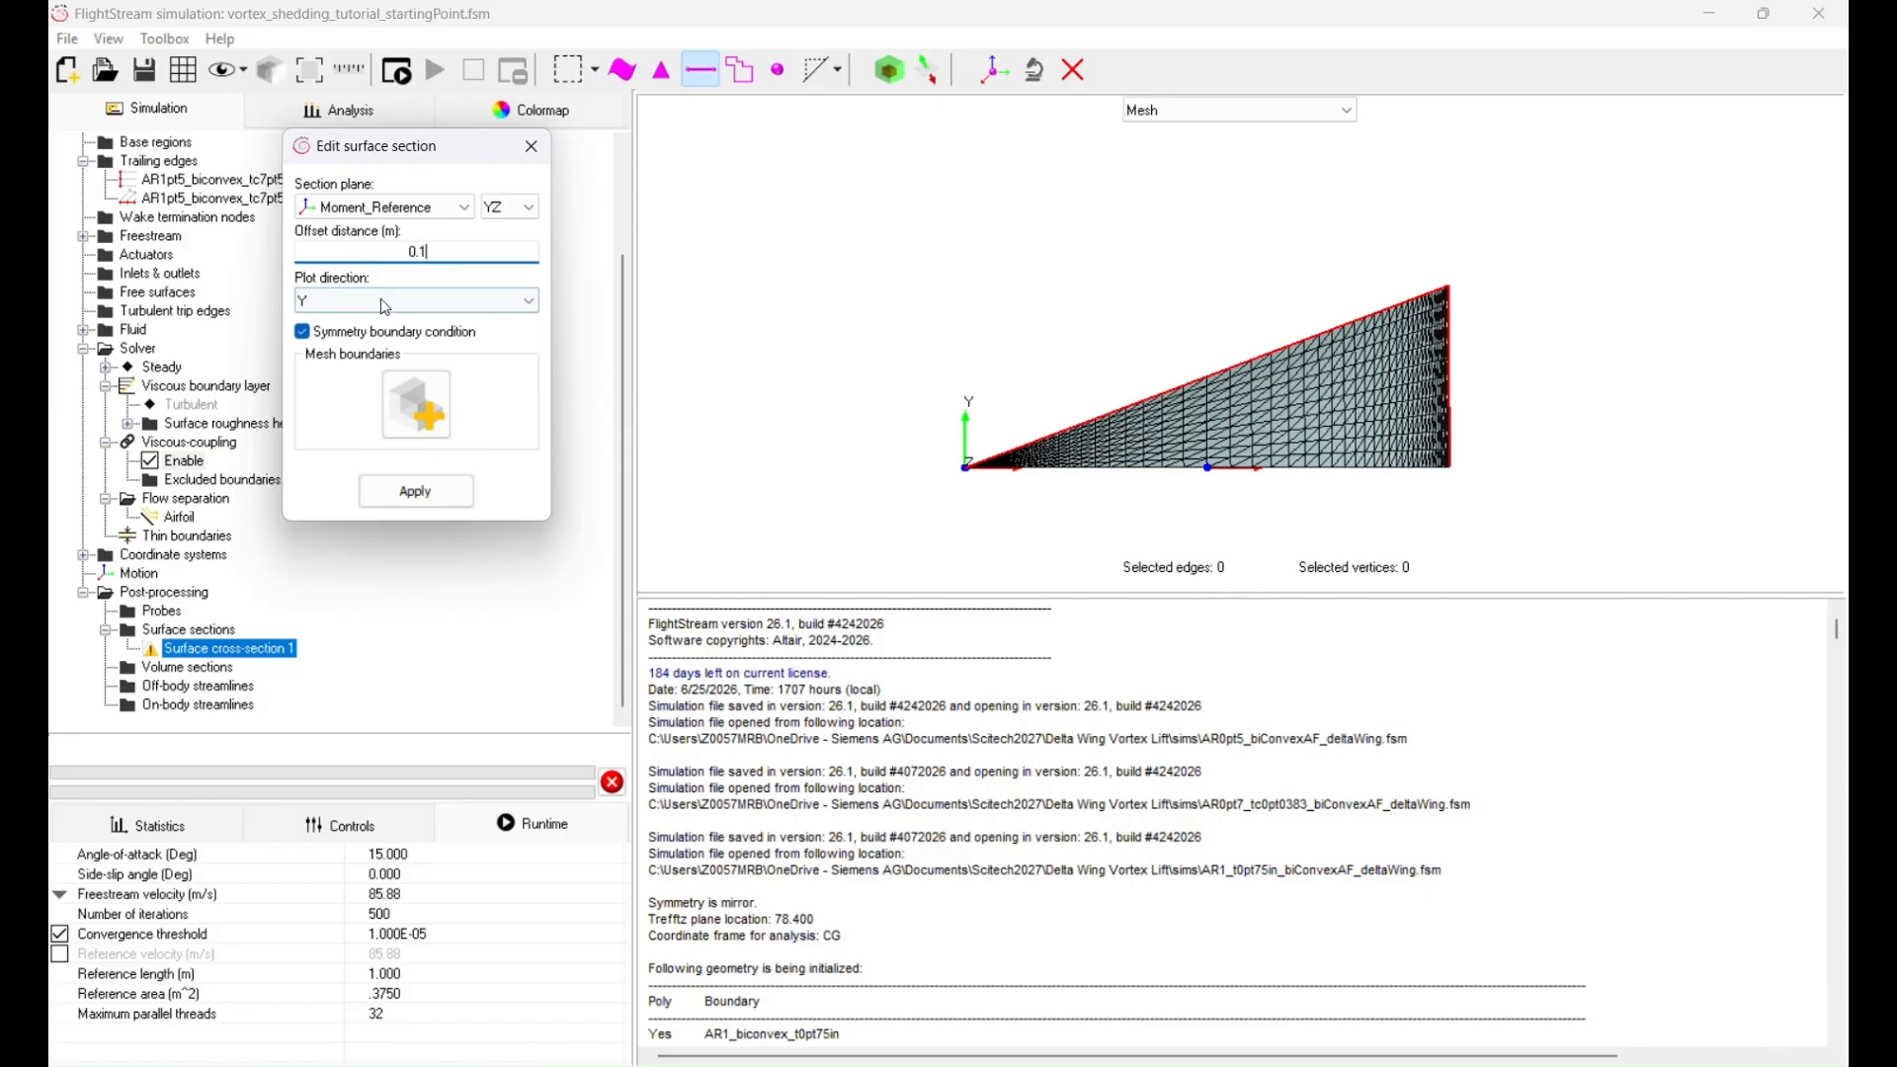
Assign the AR1pt5_biconvex_tc7pt5 mesh boundary to the surface section and apply its settings.
{"action": "left_click", "coordinate": [435, 413]}
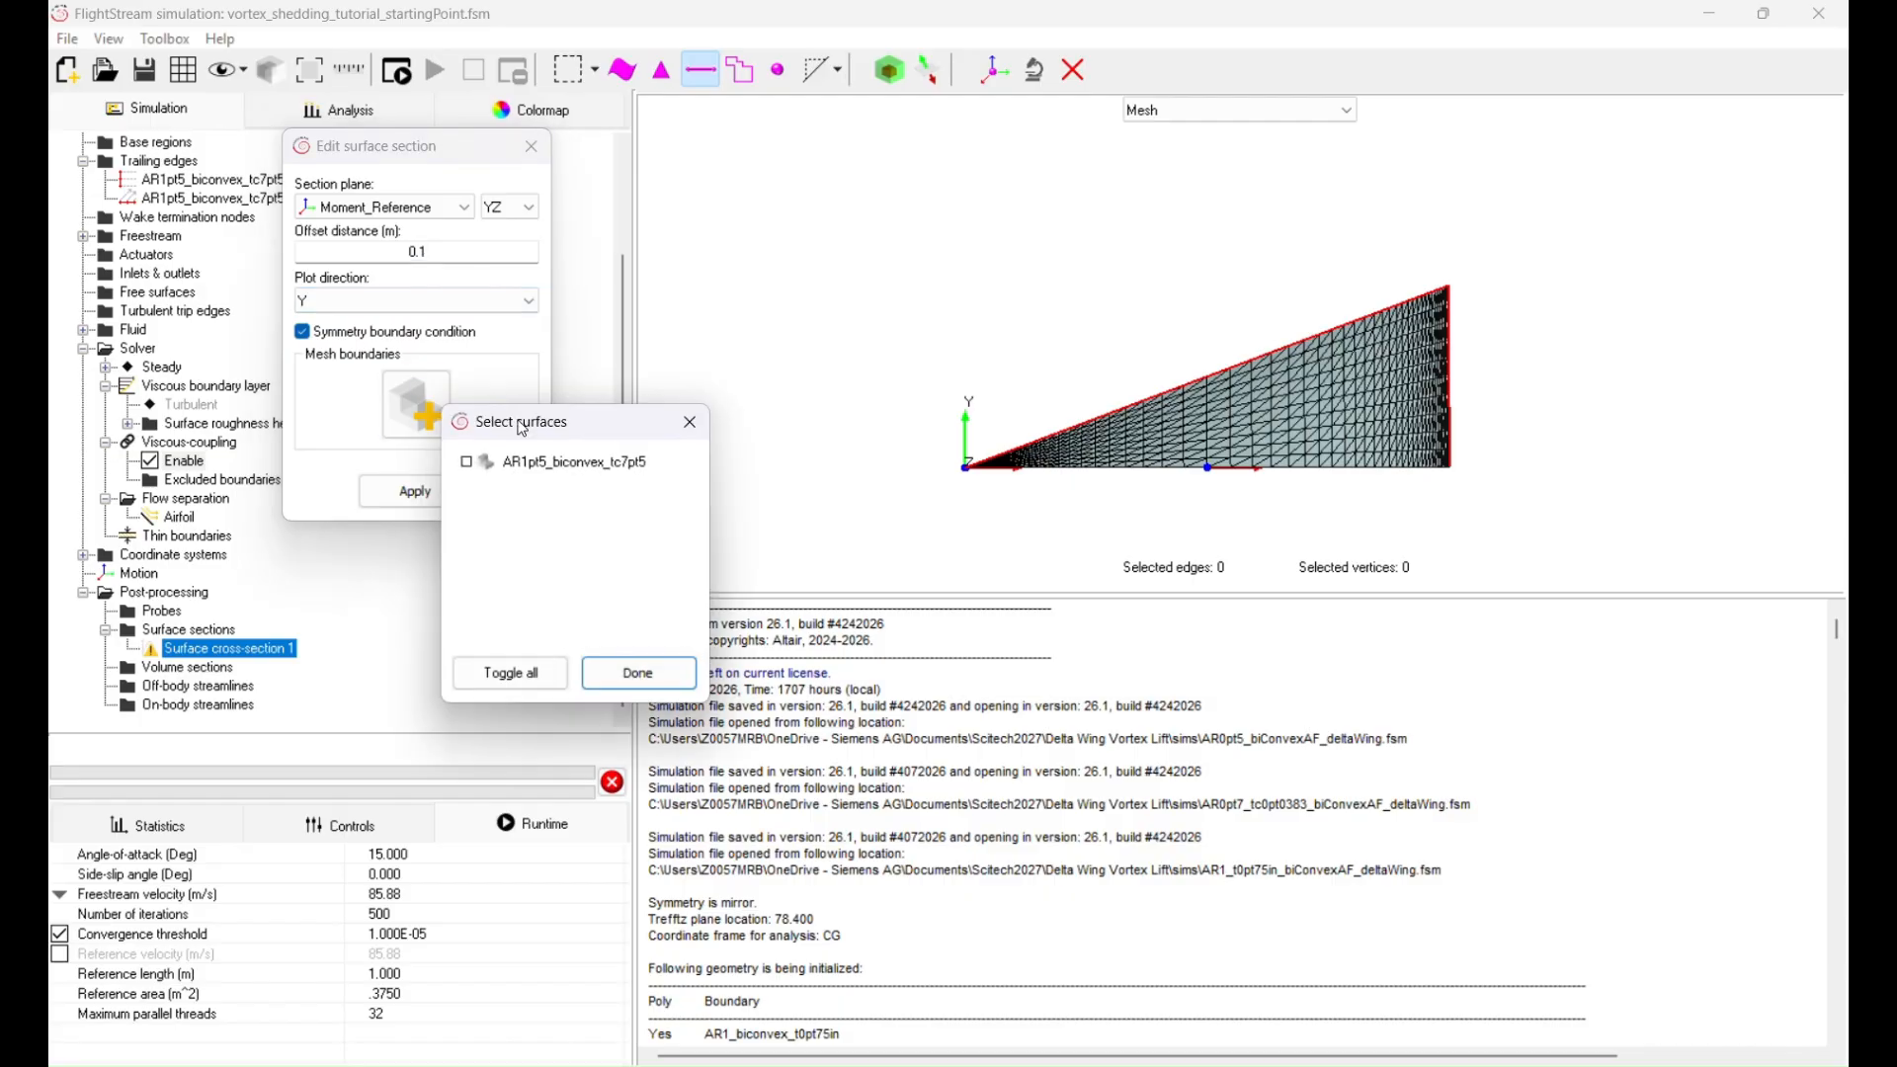
{"action": "left_click", "coordinate": [622, 667]}
{"action": "left_click", "coordinate": [441, 496]}
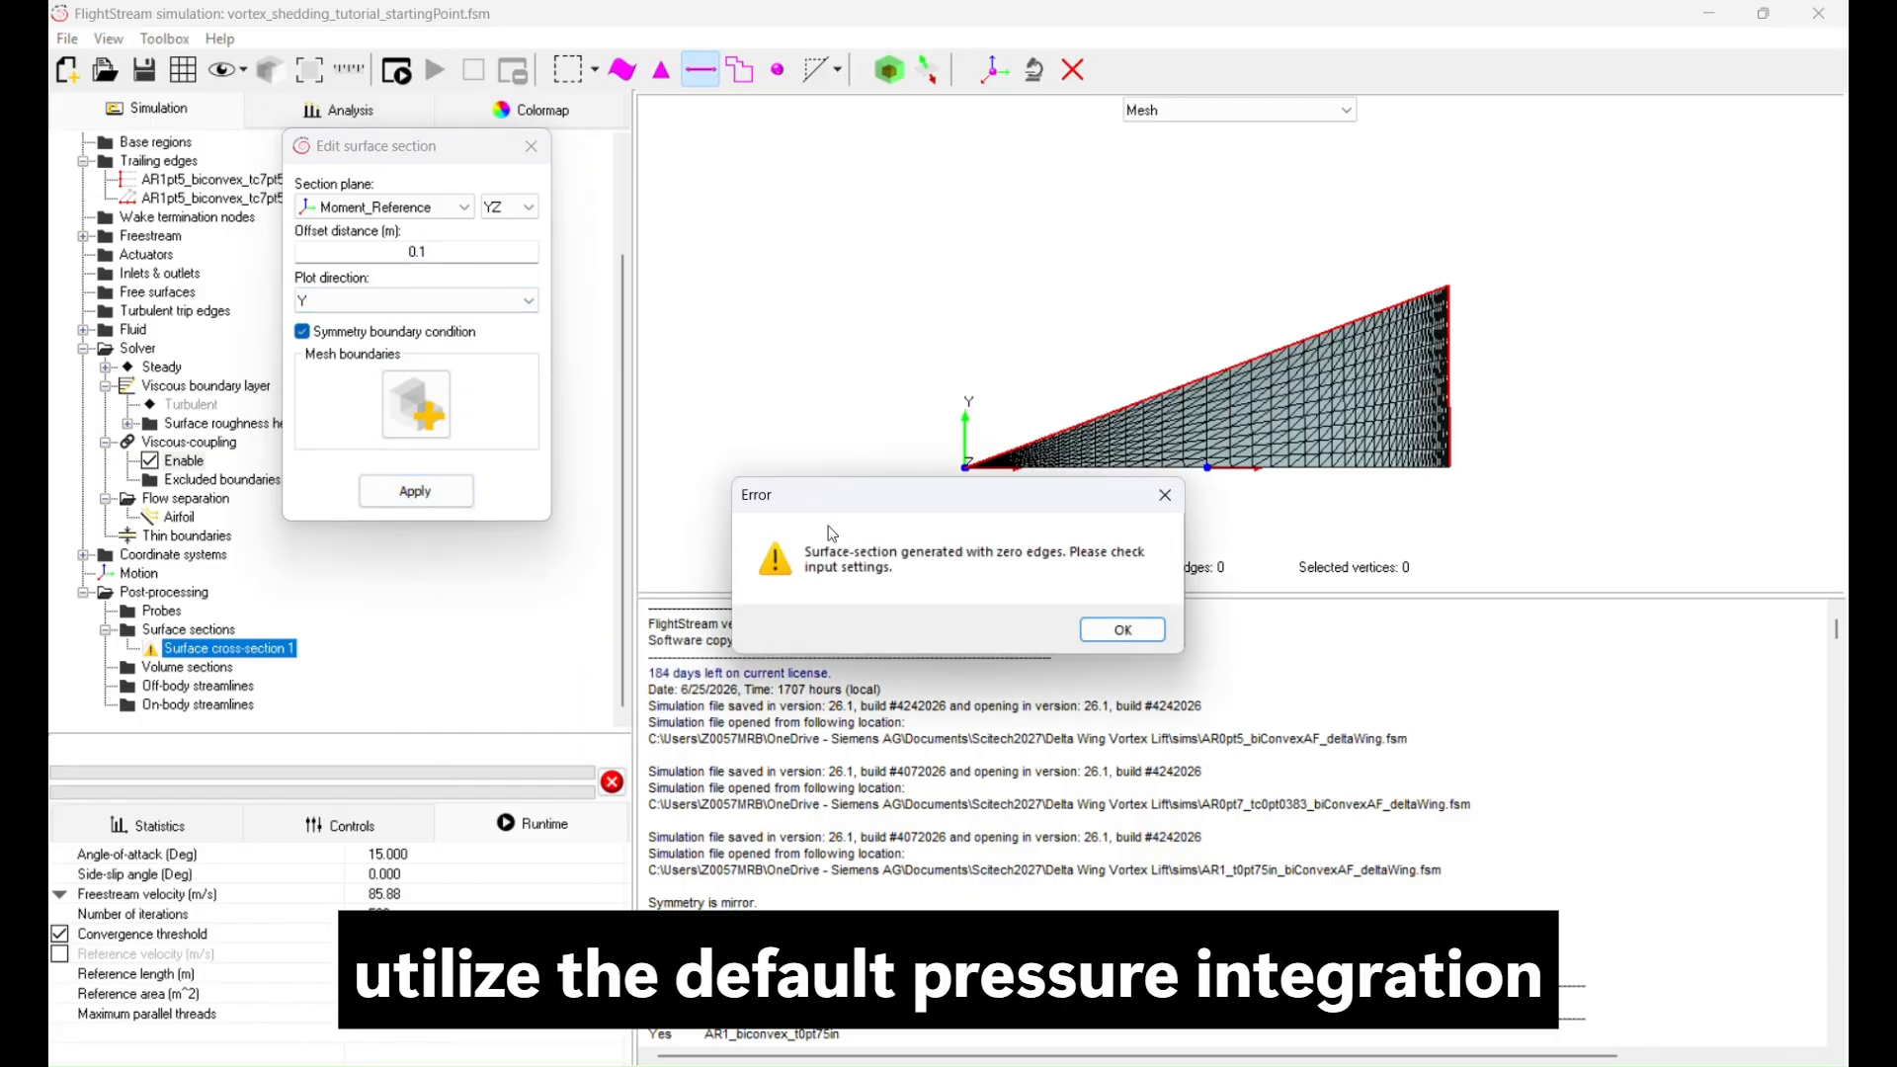
{"action": "left_click", "coordinate": [1123, 629]}
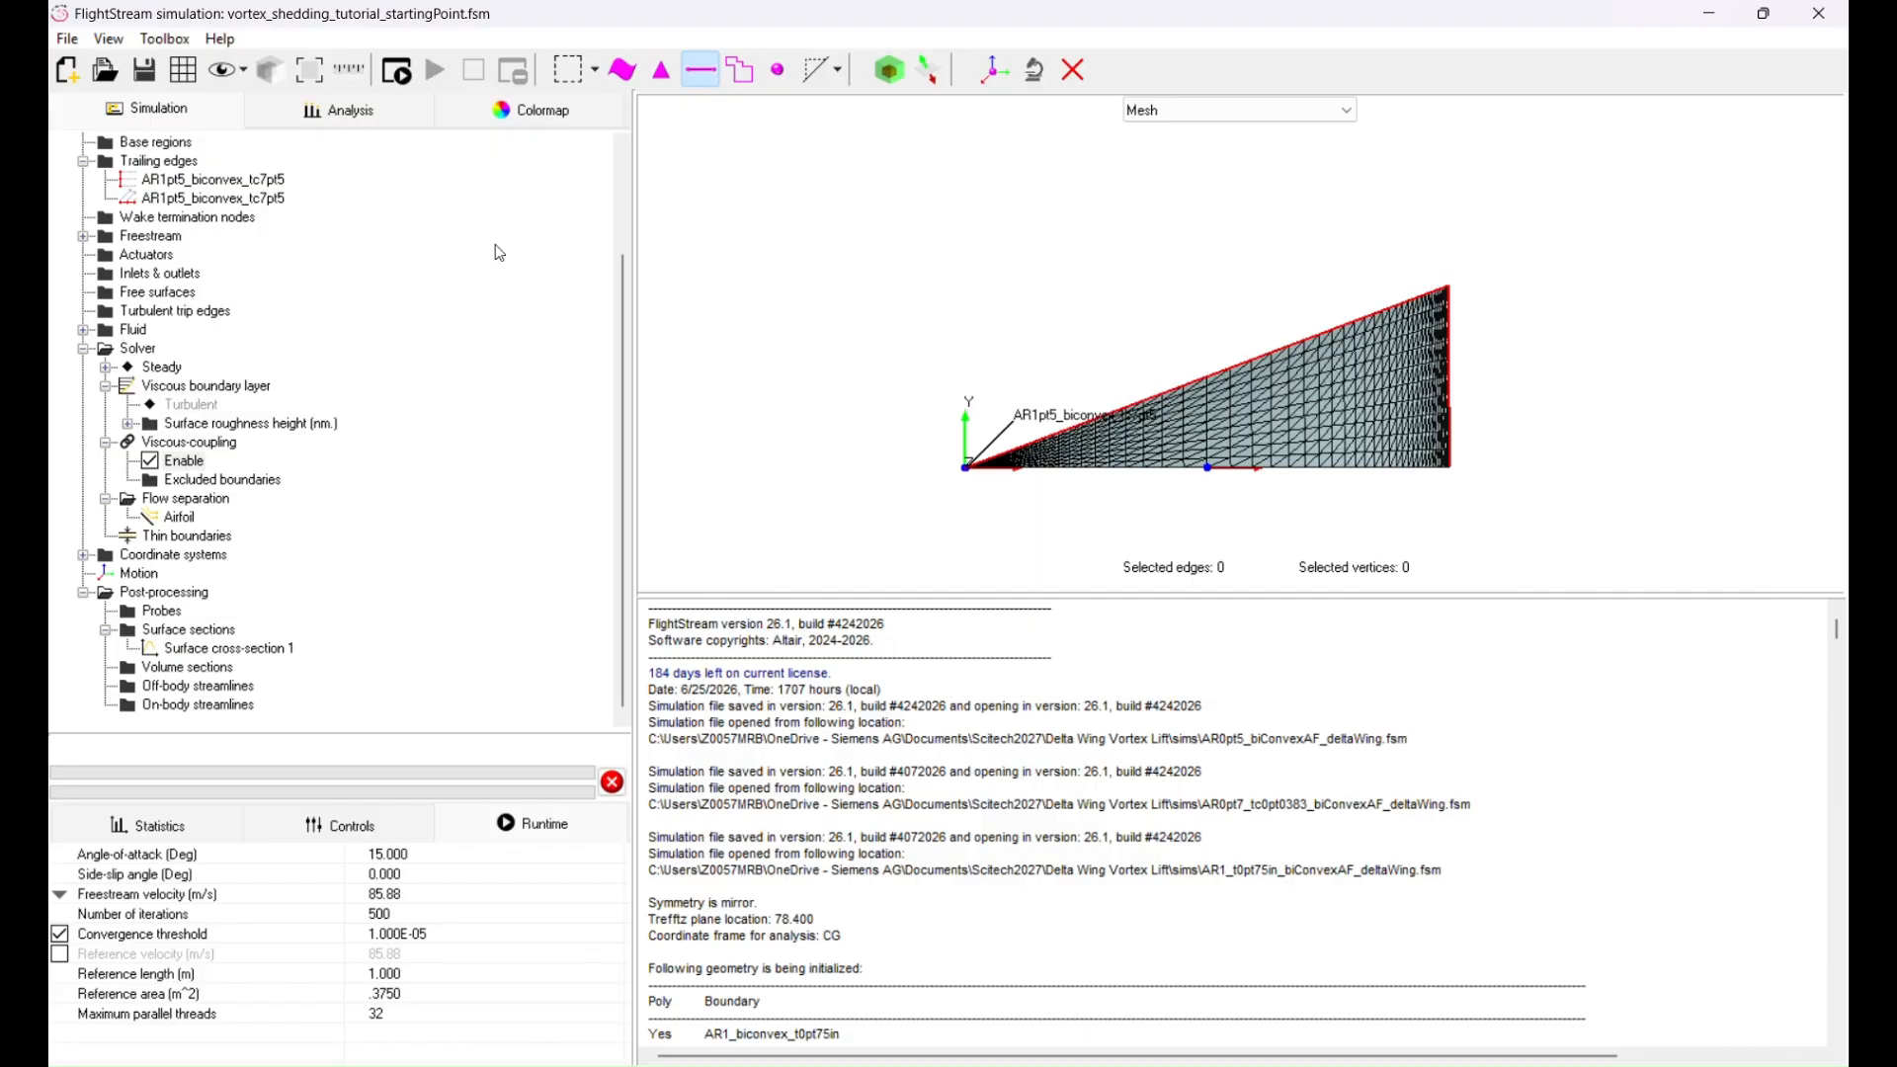
Initialize the Incompressible solver with Mirror symmetry, wall collision avoidance and the default wake termination location, and run the simulation.
{"action": "left_click", "coordinate": [409, 77]}
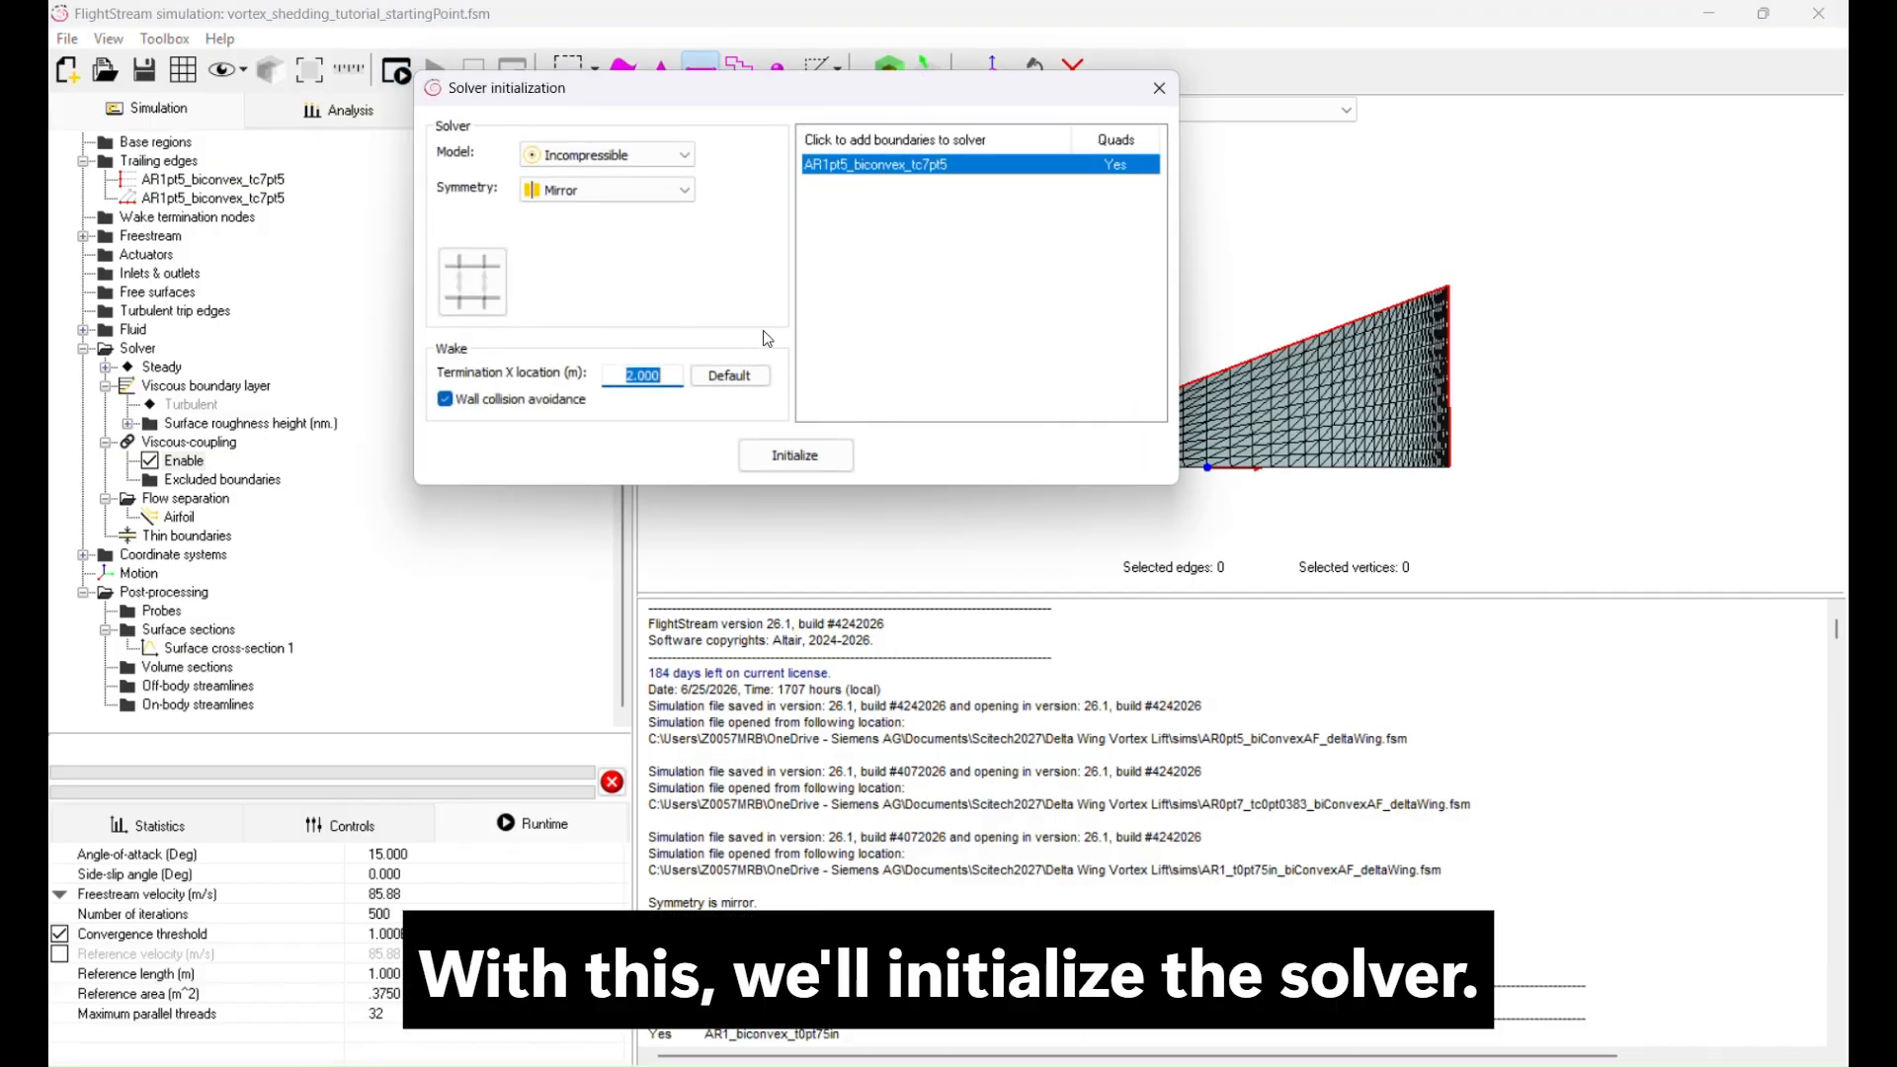
{"action": "left_click", "coordinate": [729, 376]}
{"action": "left_click", "coordinate": [795, 455]}
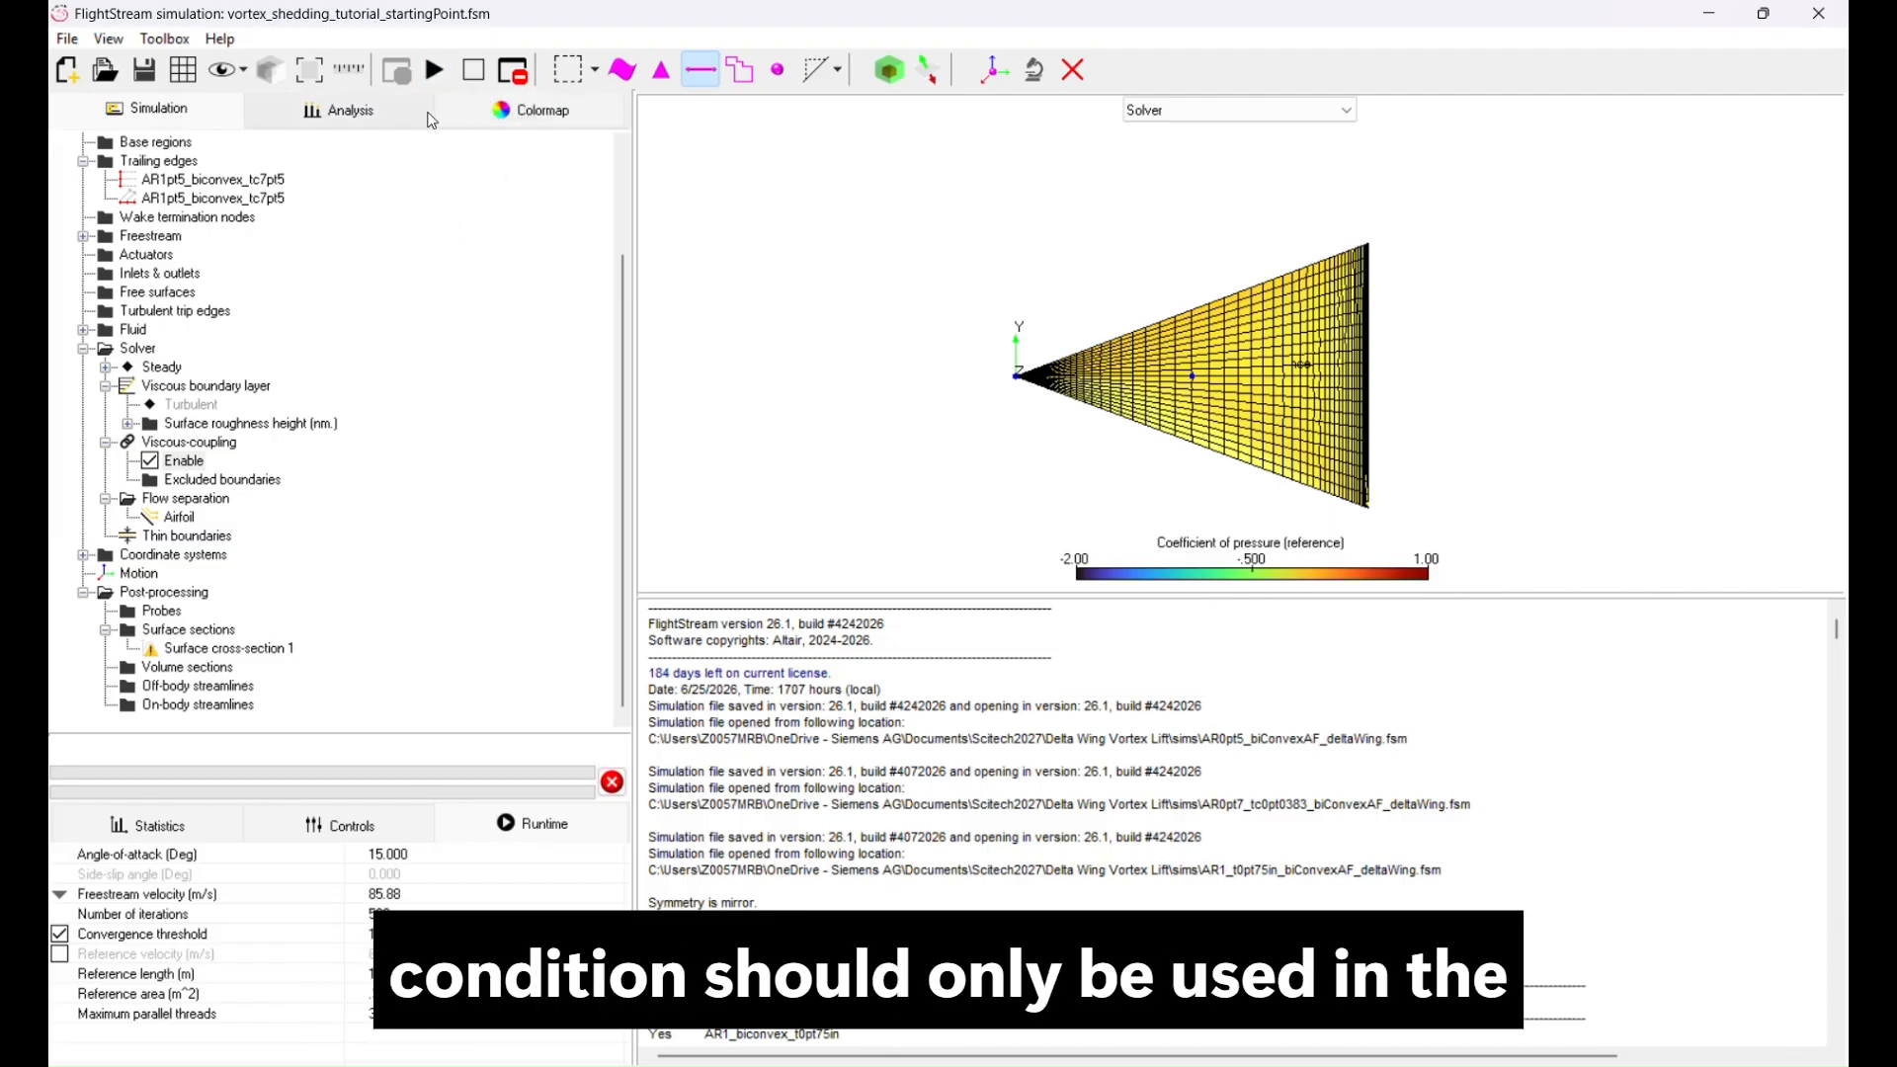
{"action": "left_click", "coordinate": [437, 71]}
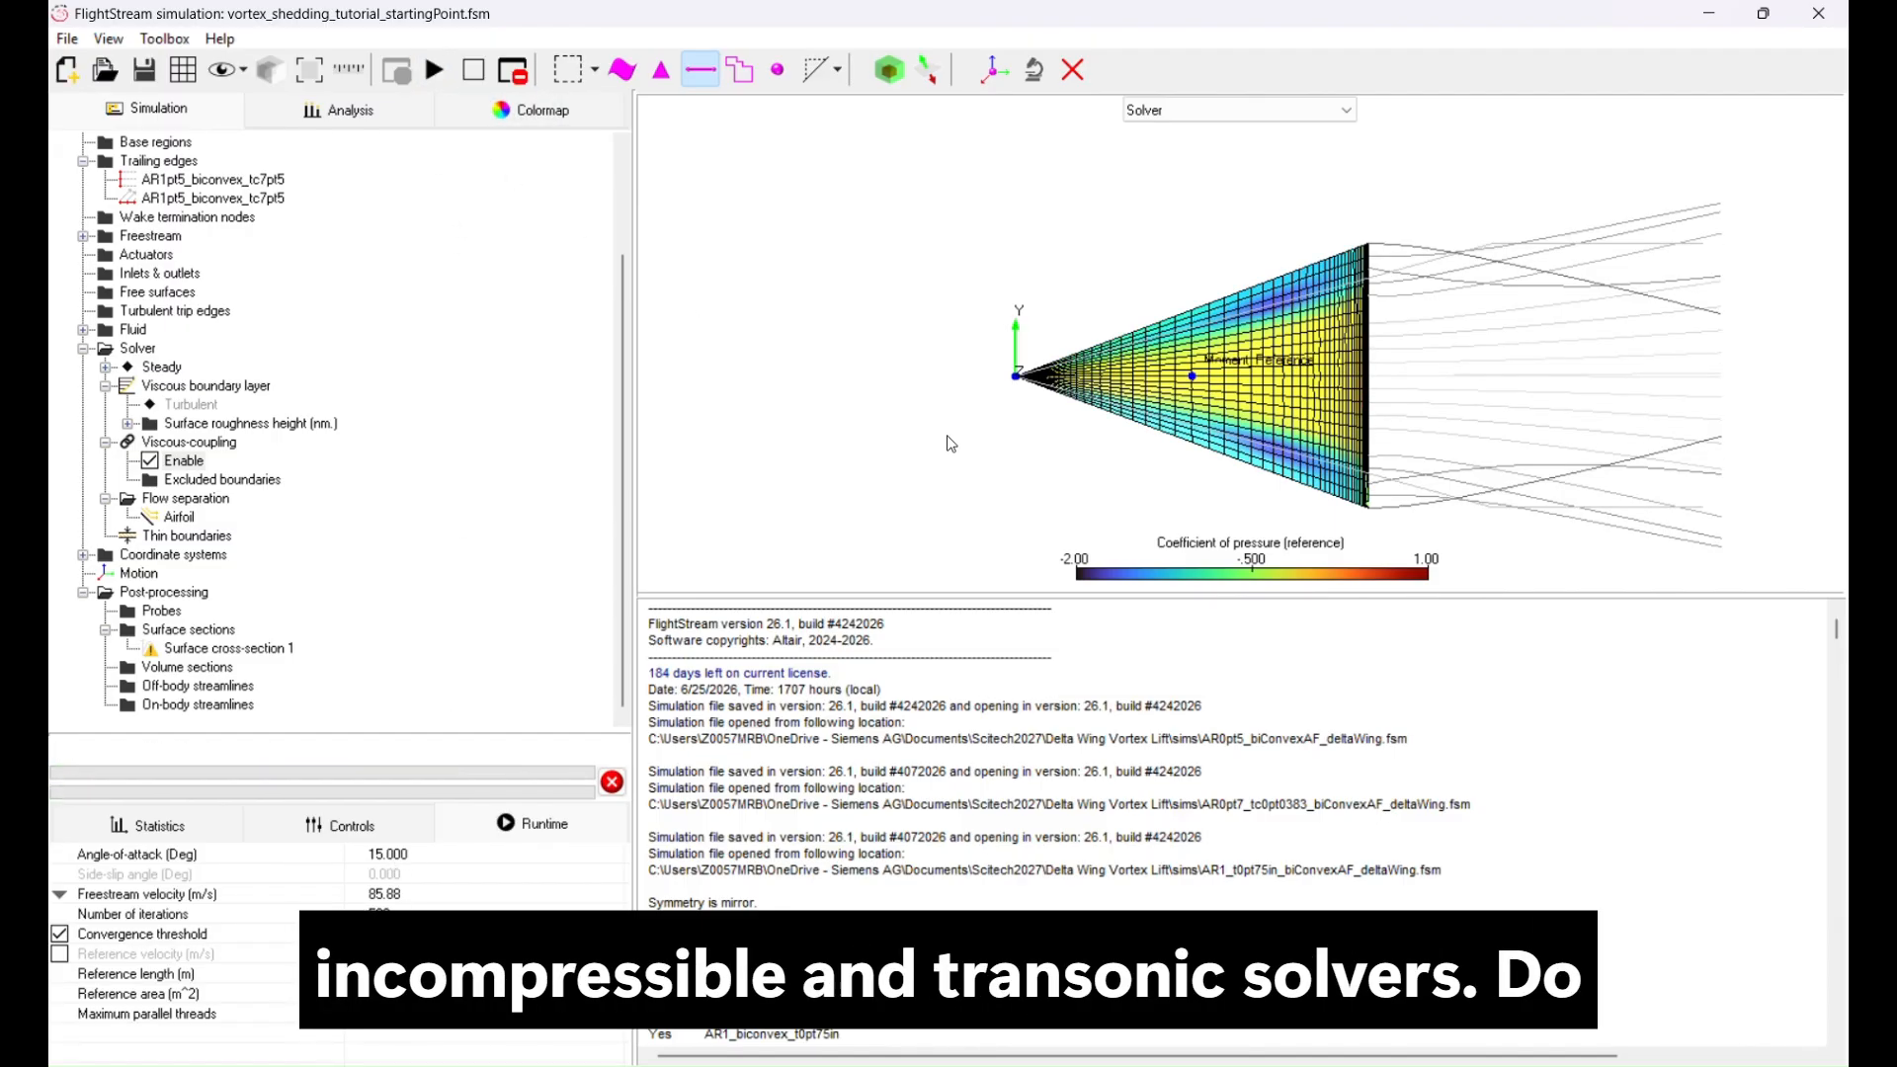
Hide the mesh lines on the solved wing and examine the surface pressure distribution from the nose.
{"action": "left_click", "coordinate": [182, 69]}
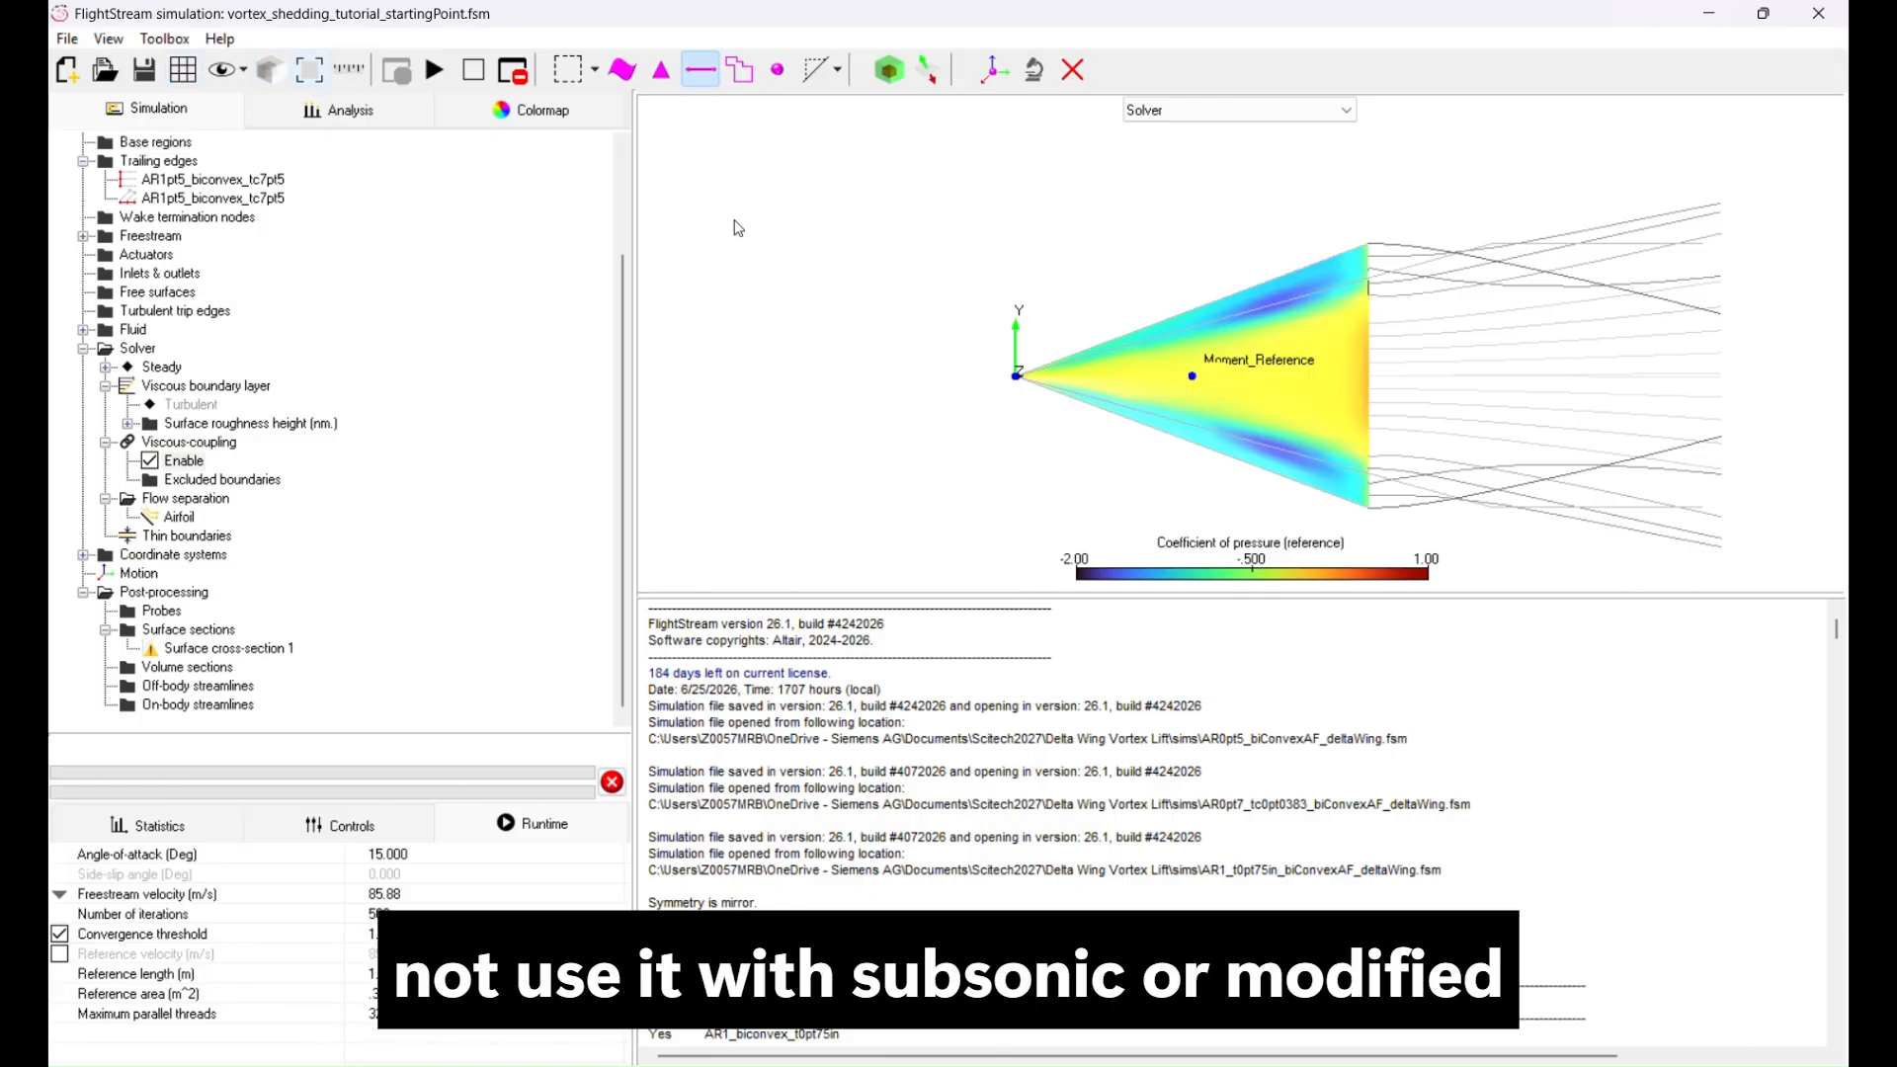
{"action": "left_click_drag", "start_coordinate": [1083, 499], "coordinate": [1099, 588]}
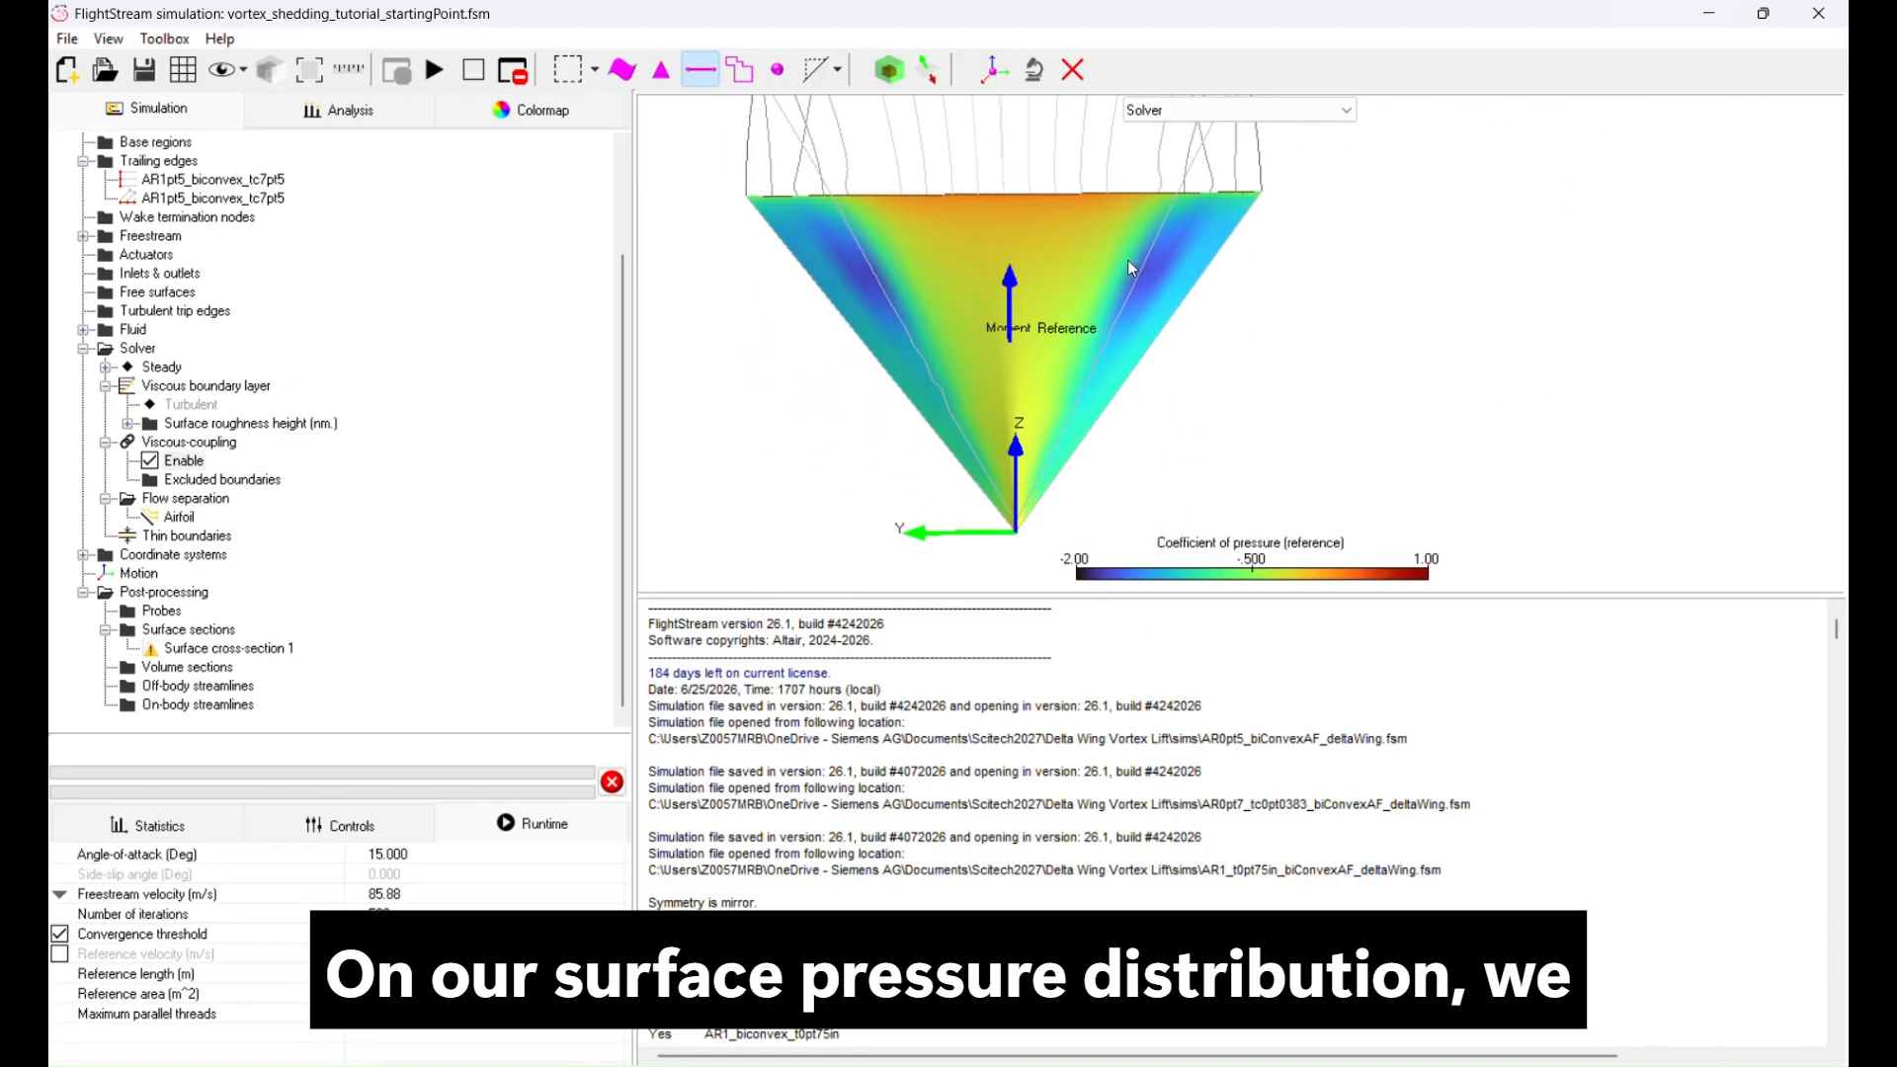
{"action": "right_click_drag", "start_coordinate": [1022, 385], "coordinate": [1302, 386]}
{"action": "scroll", "coordinate": [1257, 397], "scroll_direction": "down", "scroll_amount": 3}
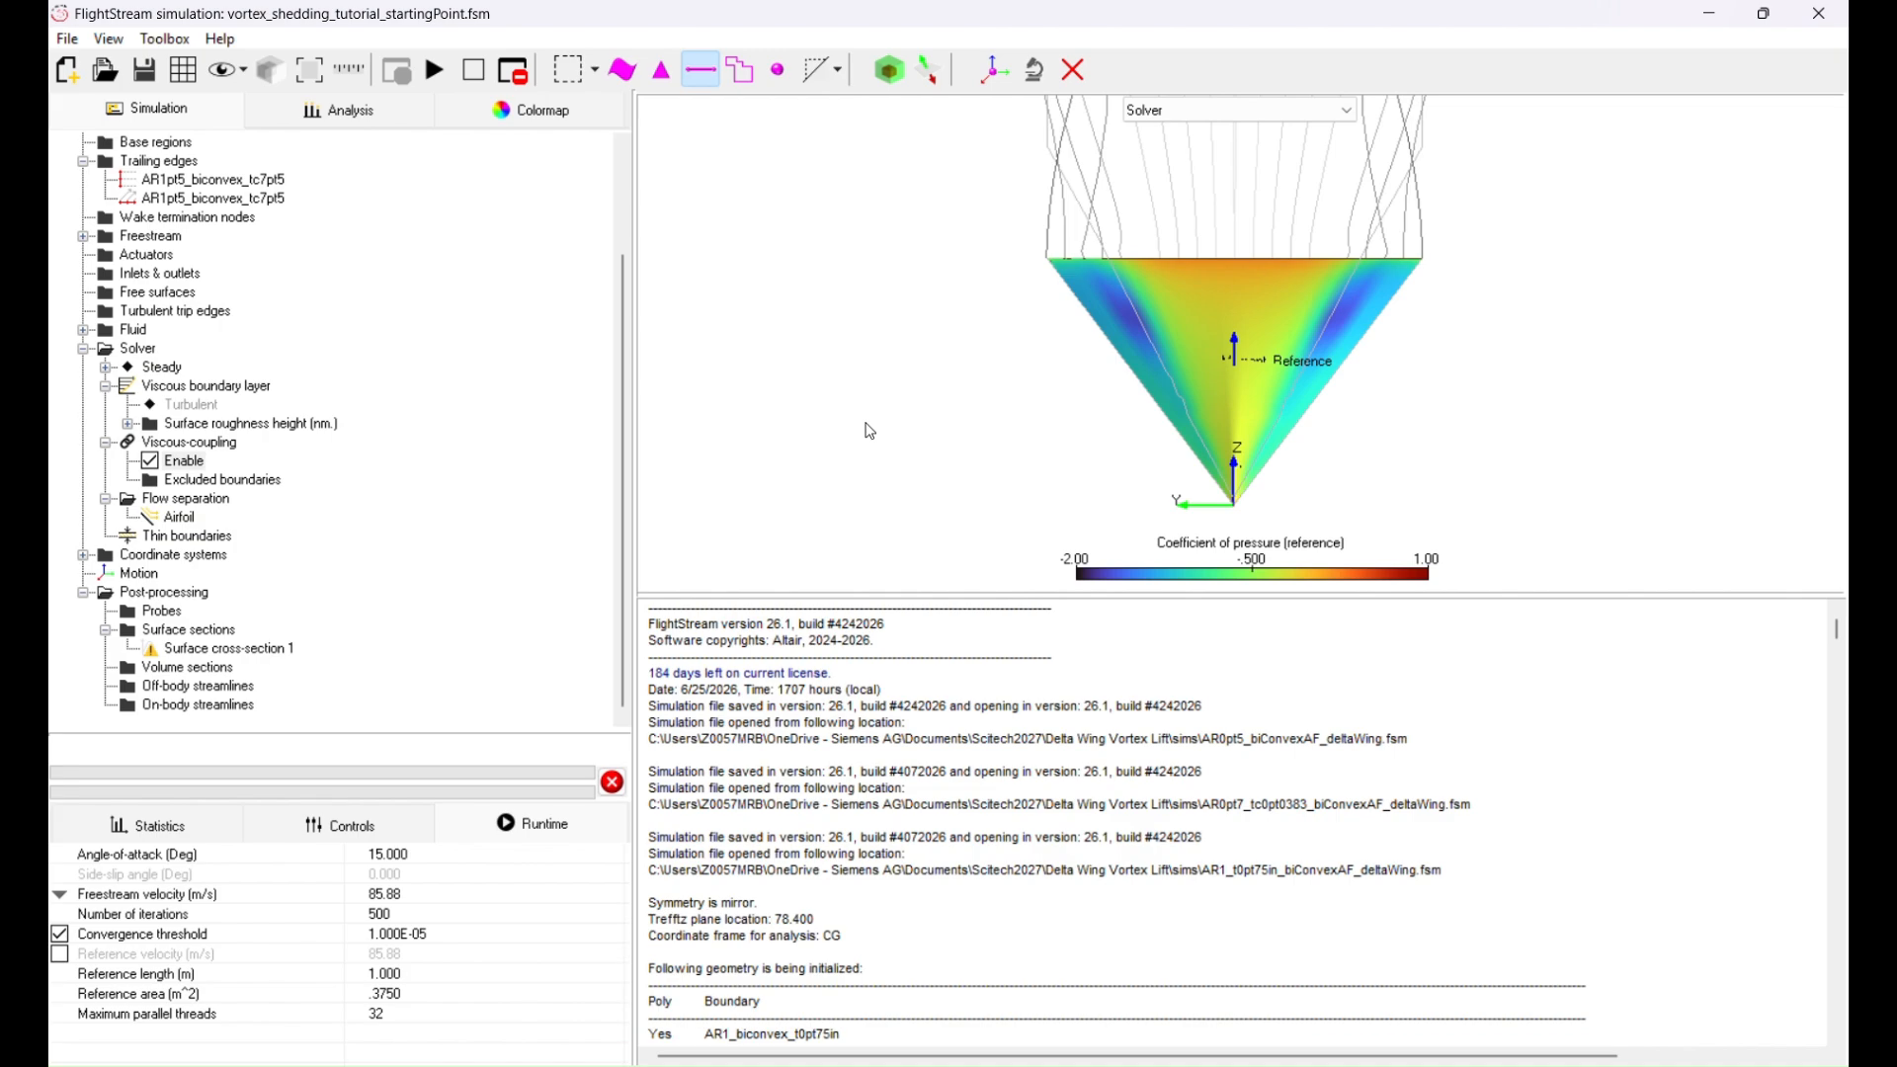
Update Surface cross-section 1 with the solver results and inspect its cut line across the wing.
{"action": "right_click", "coordinate": [265, 651]}
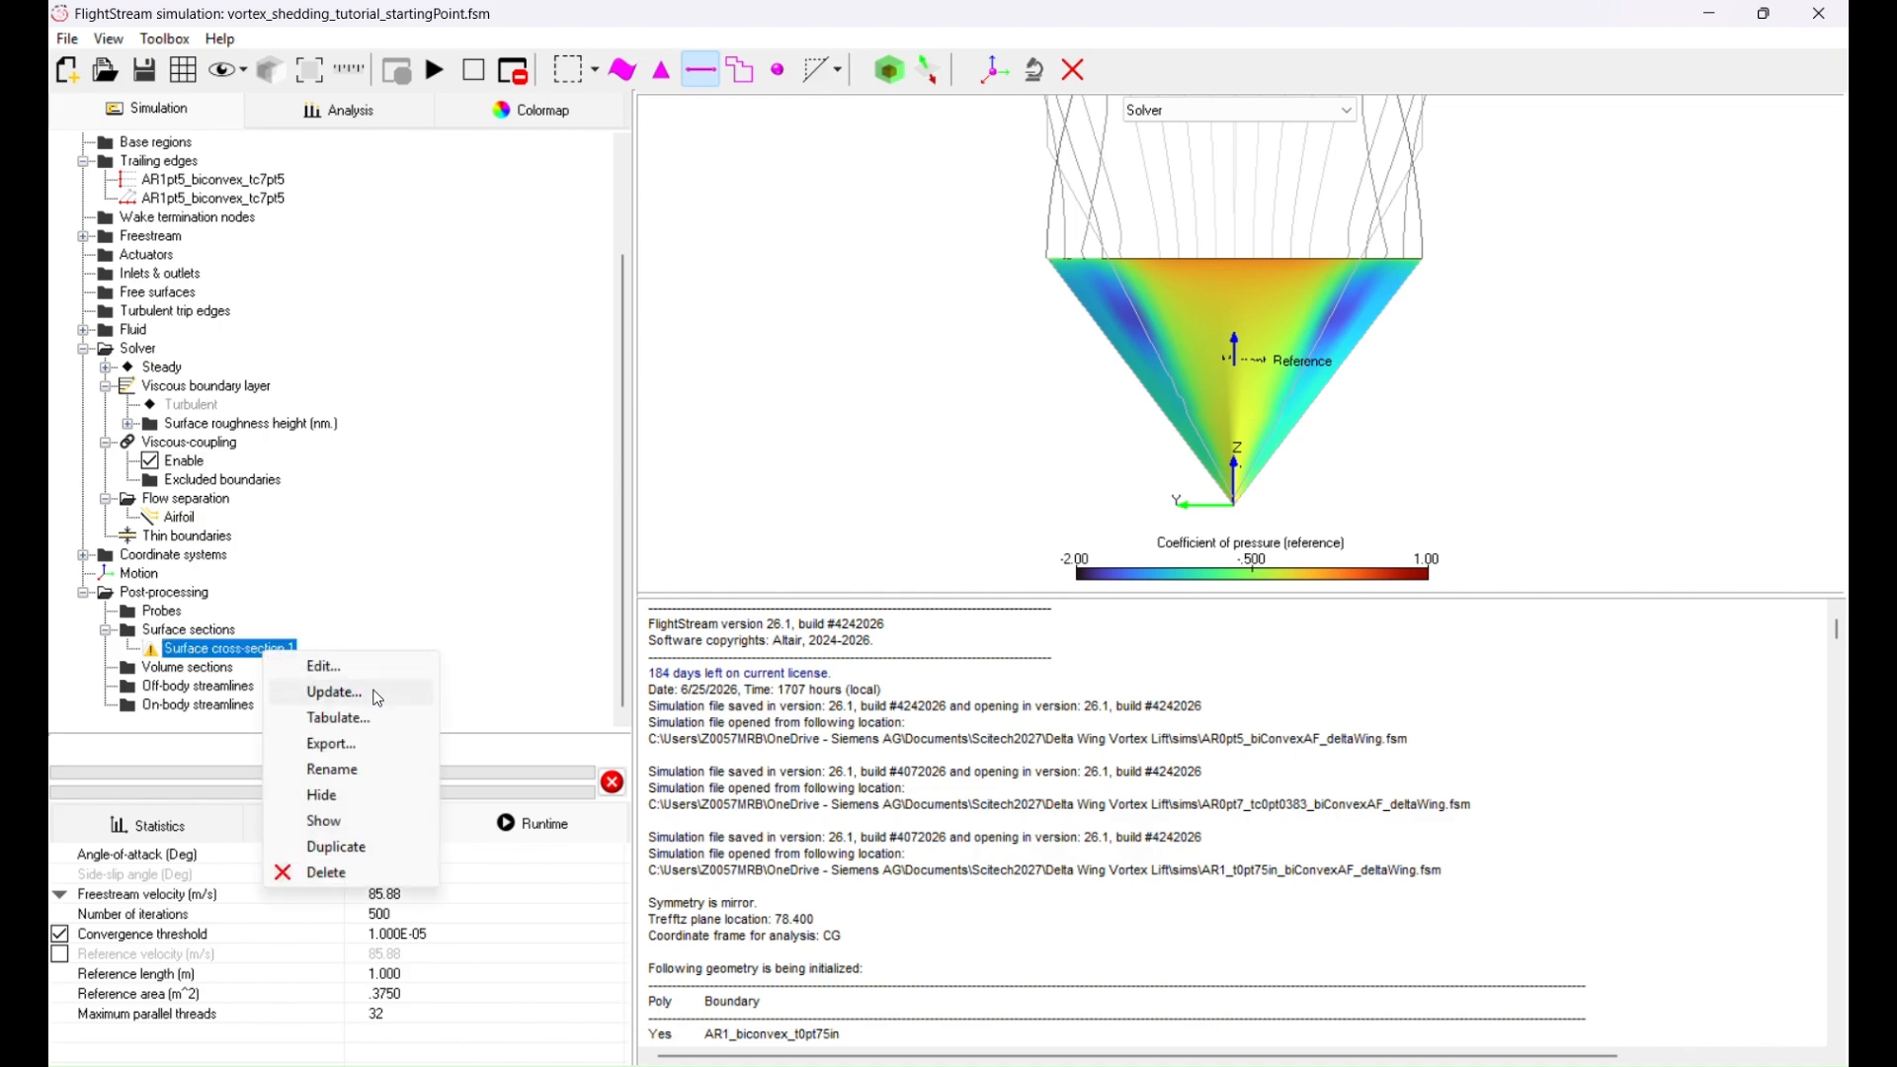
{"action": "left_click", "coordinate": [372, 691]}
{"action": "mouse_move", "coordinate": [1262, 432]}
{"action": "left_mouse_down"}
{"action": "mouse_move", "coordinate": [989, 382]}
{"action": "mouse_move", "coordinate": [1408, 454]}
{"action": "left_mouse_up"}
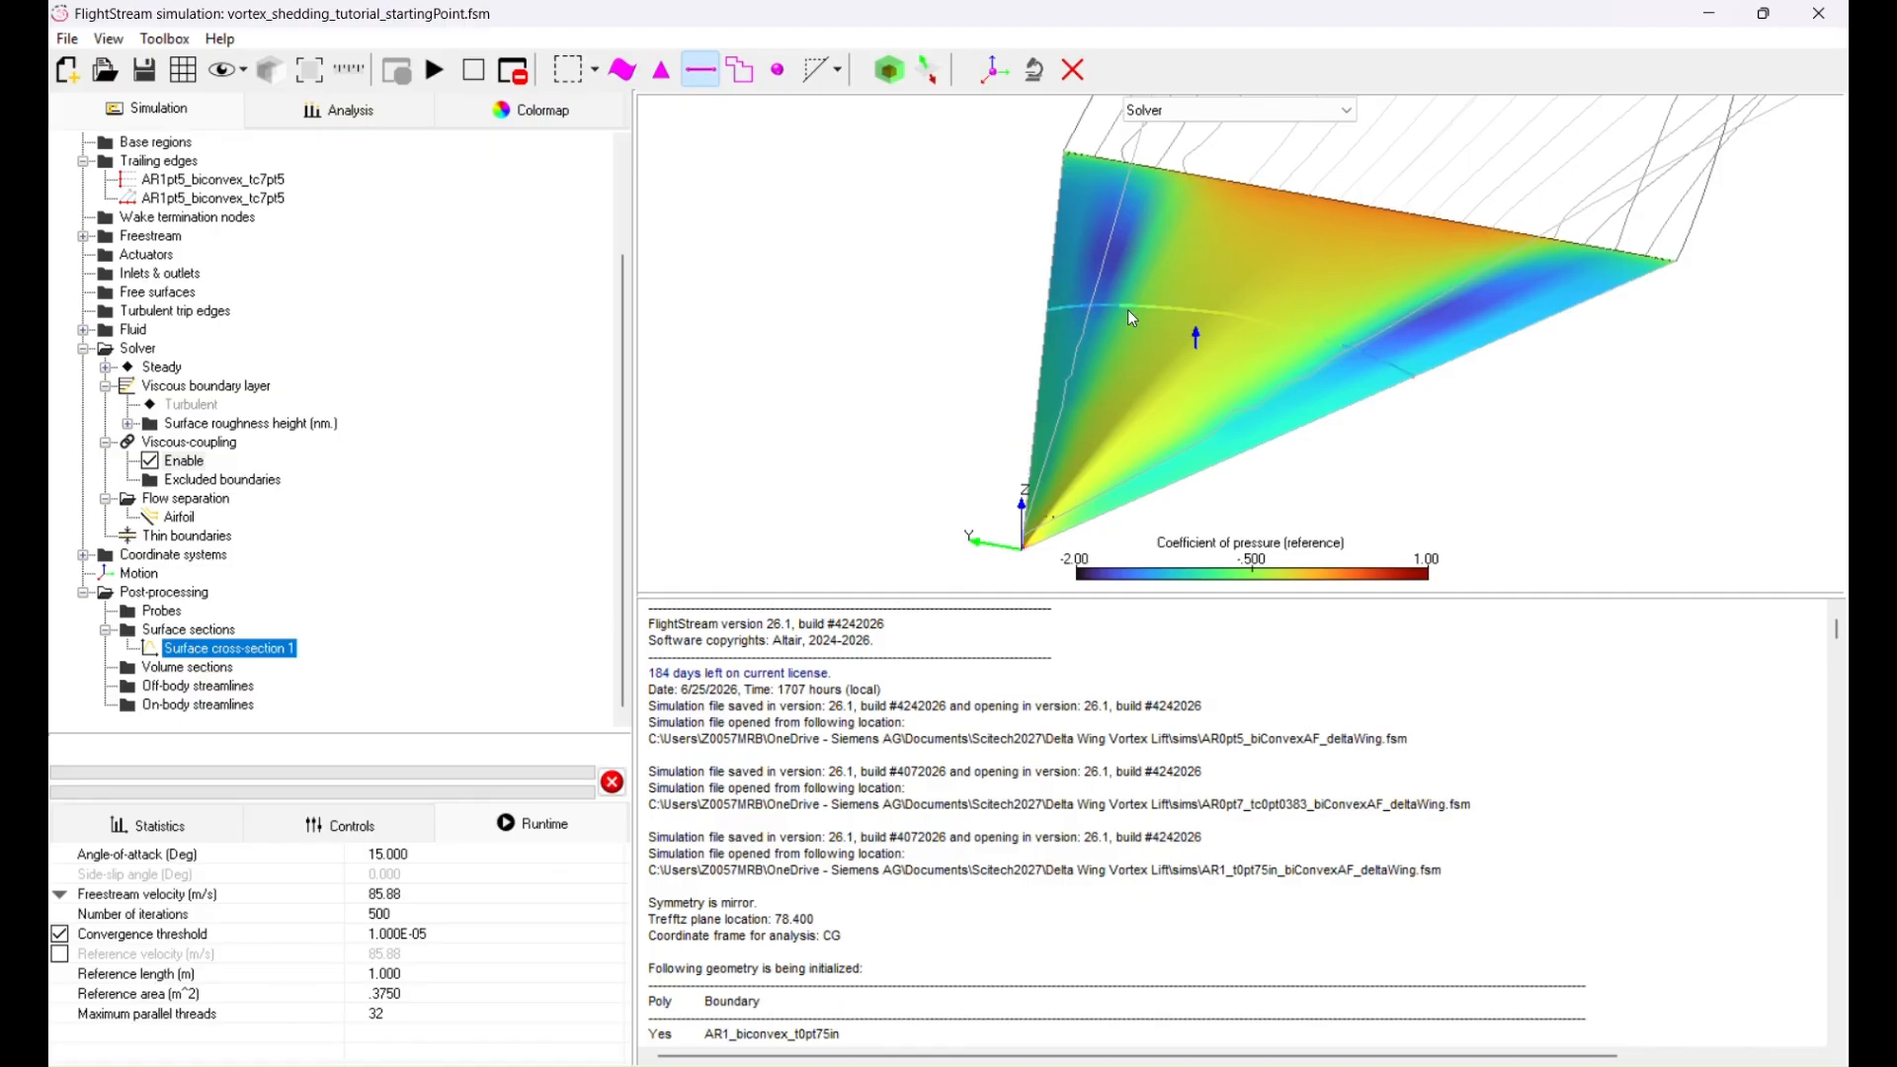
Examine the coefficient of pressure plot for the surface cross-section and return to the Solver view of the wing.
{"action": "left_click", "coordinate": [1284, 110]}
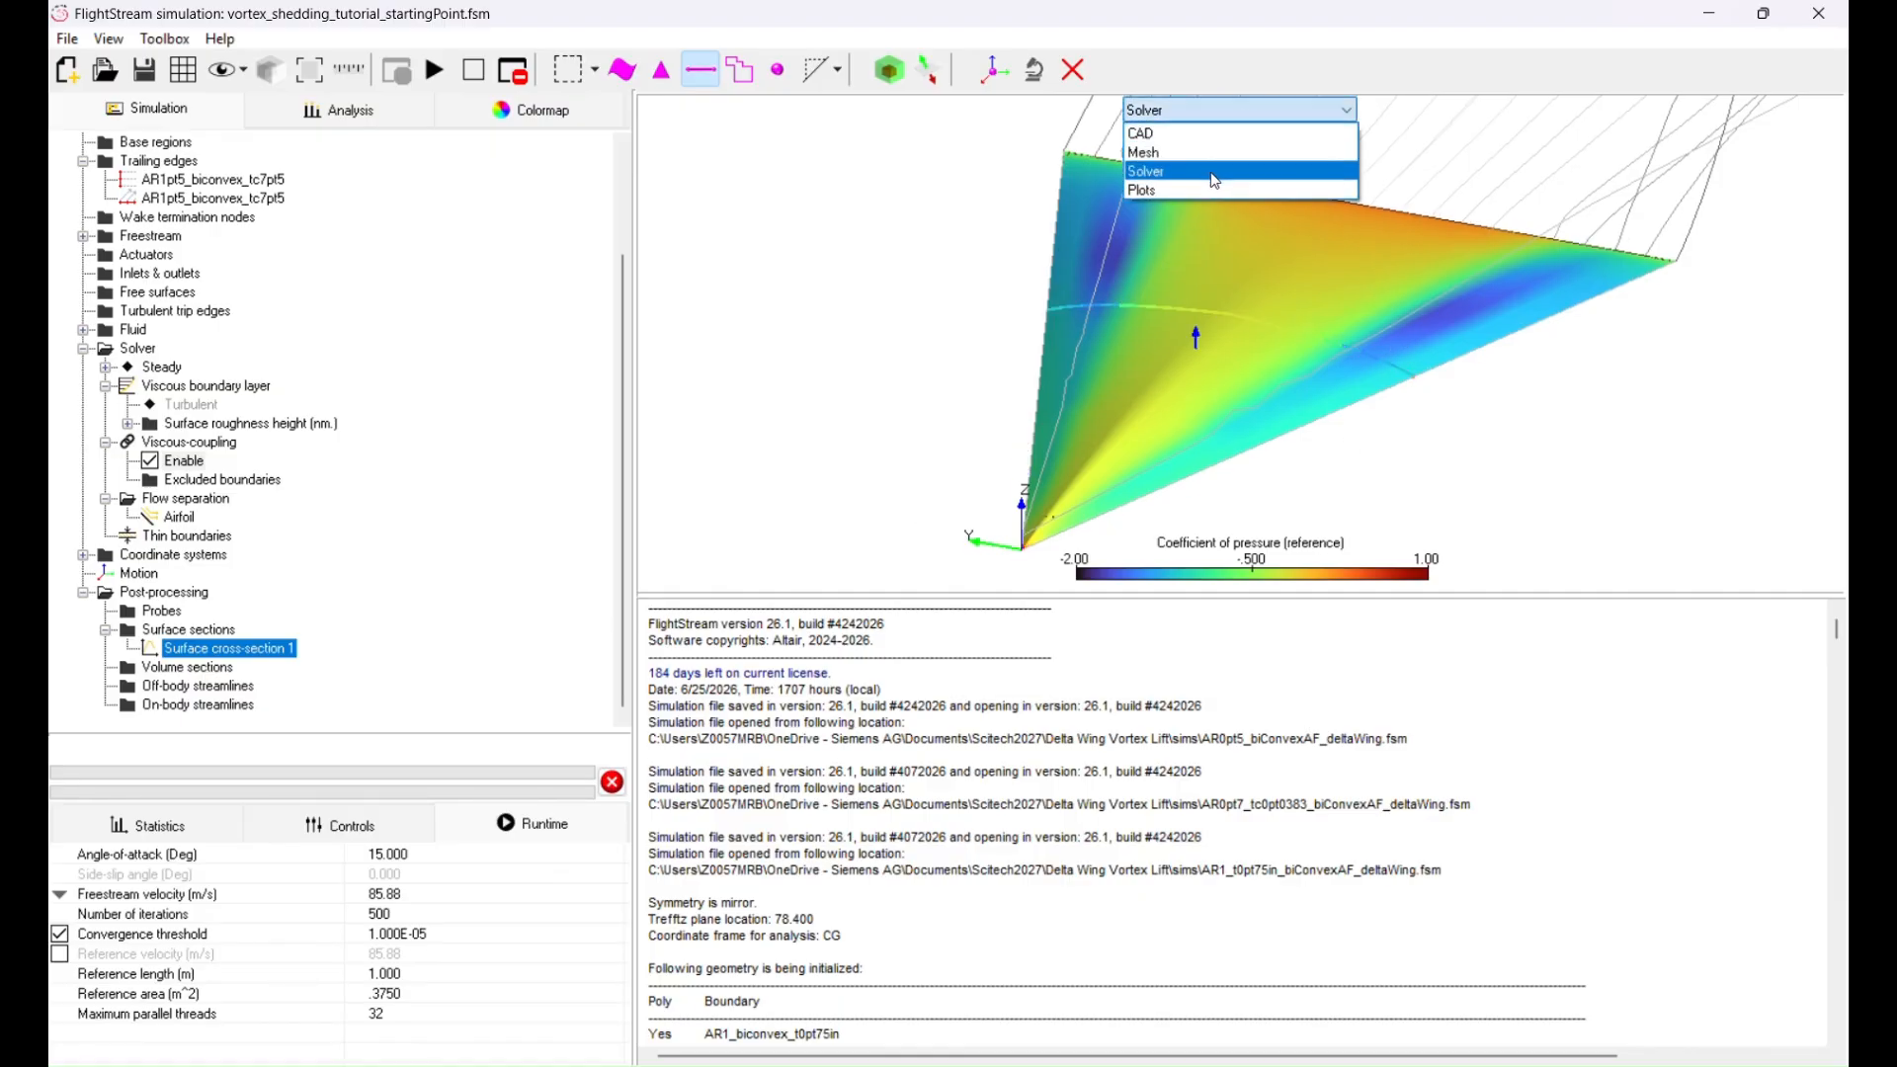
{"action": "left_click", "coordinate": [1211, 185]}
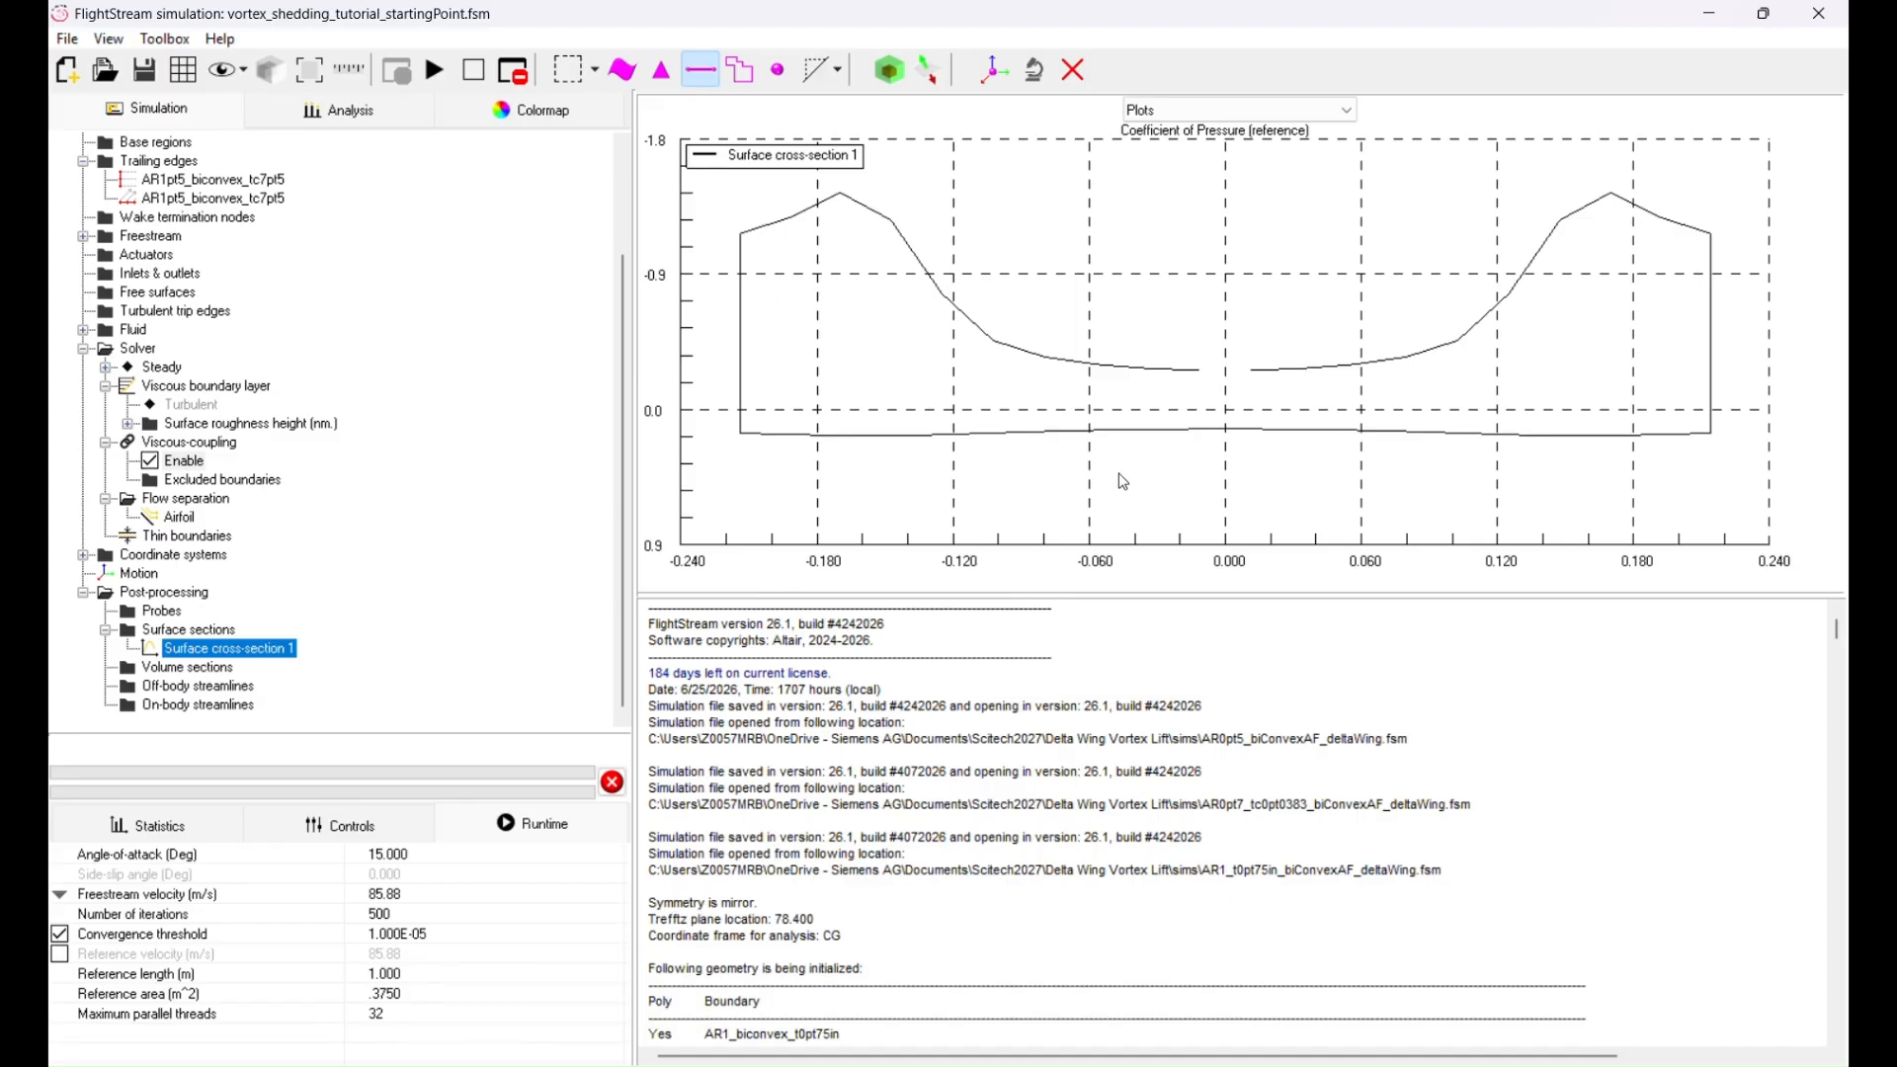
{"action": "left_click", "coordinate": [1240, 109]}
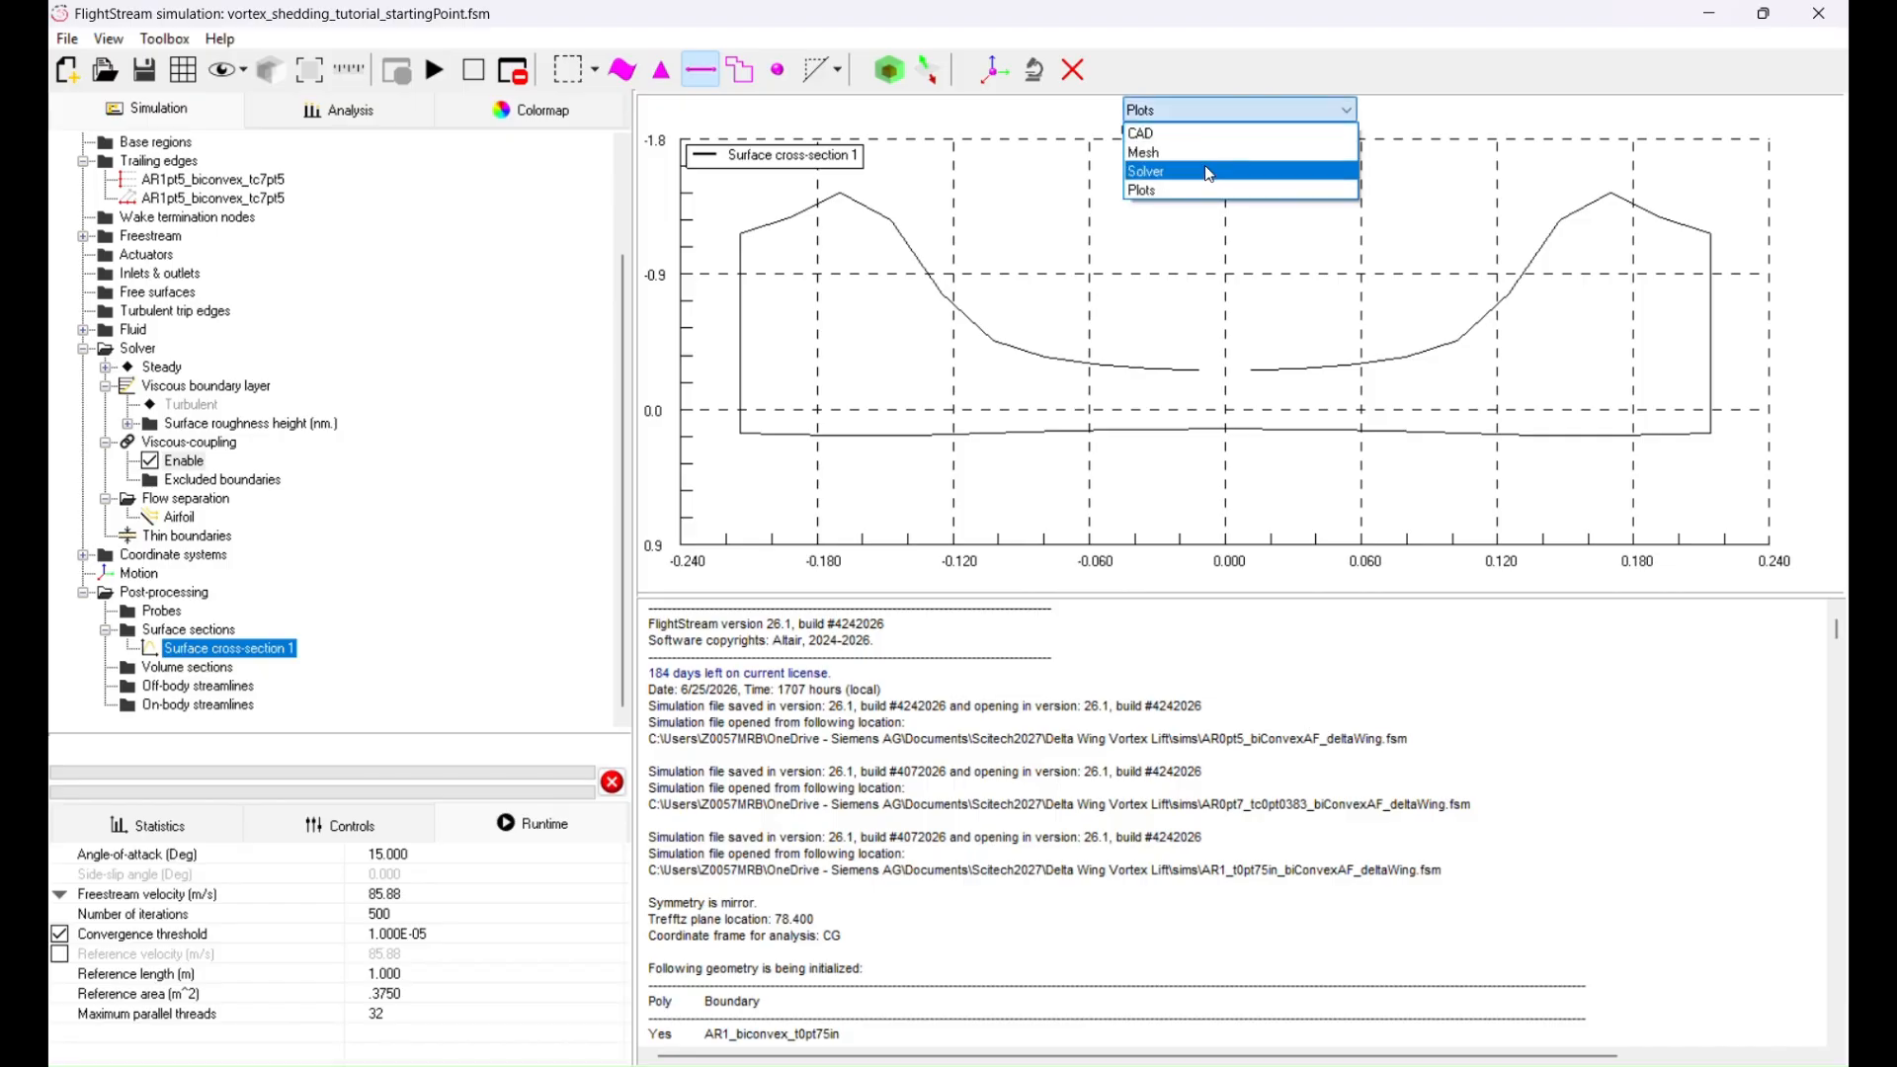
{"action": "left_click", "coordinate": [1223, 172]}
{"action": "left_click_drag", "start_coordinate": [1336, 454], "coordinate": [1379, 475]}
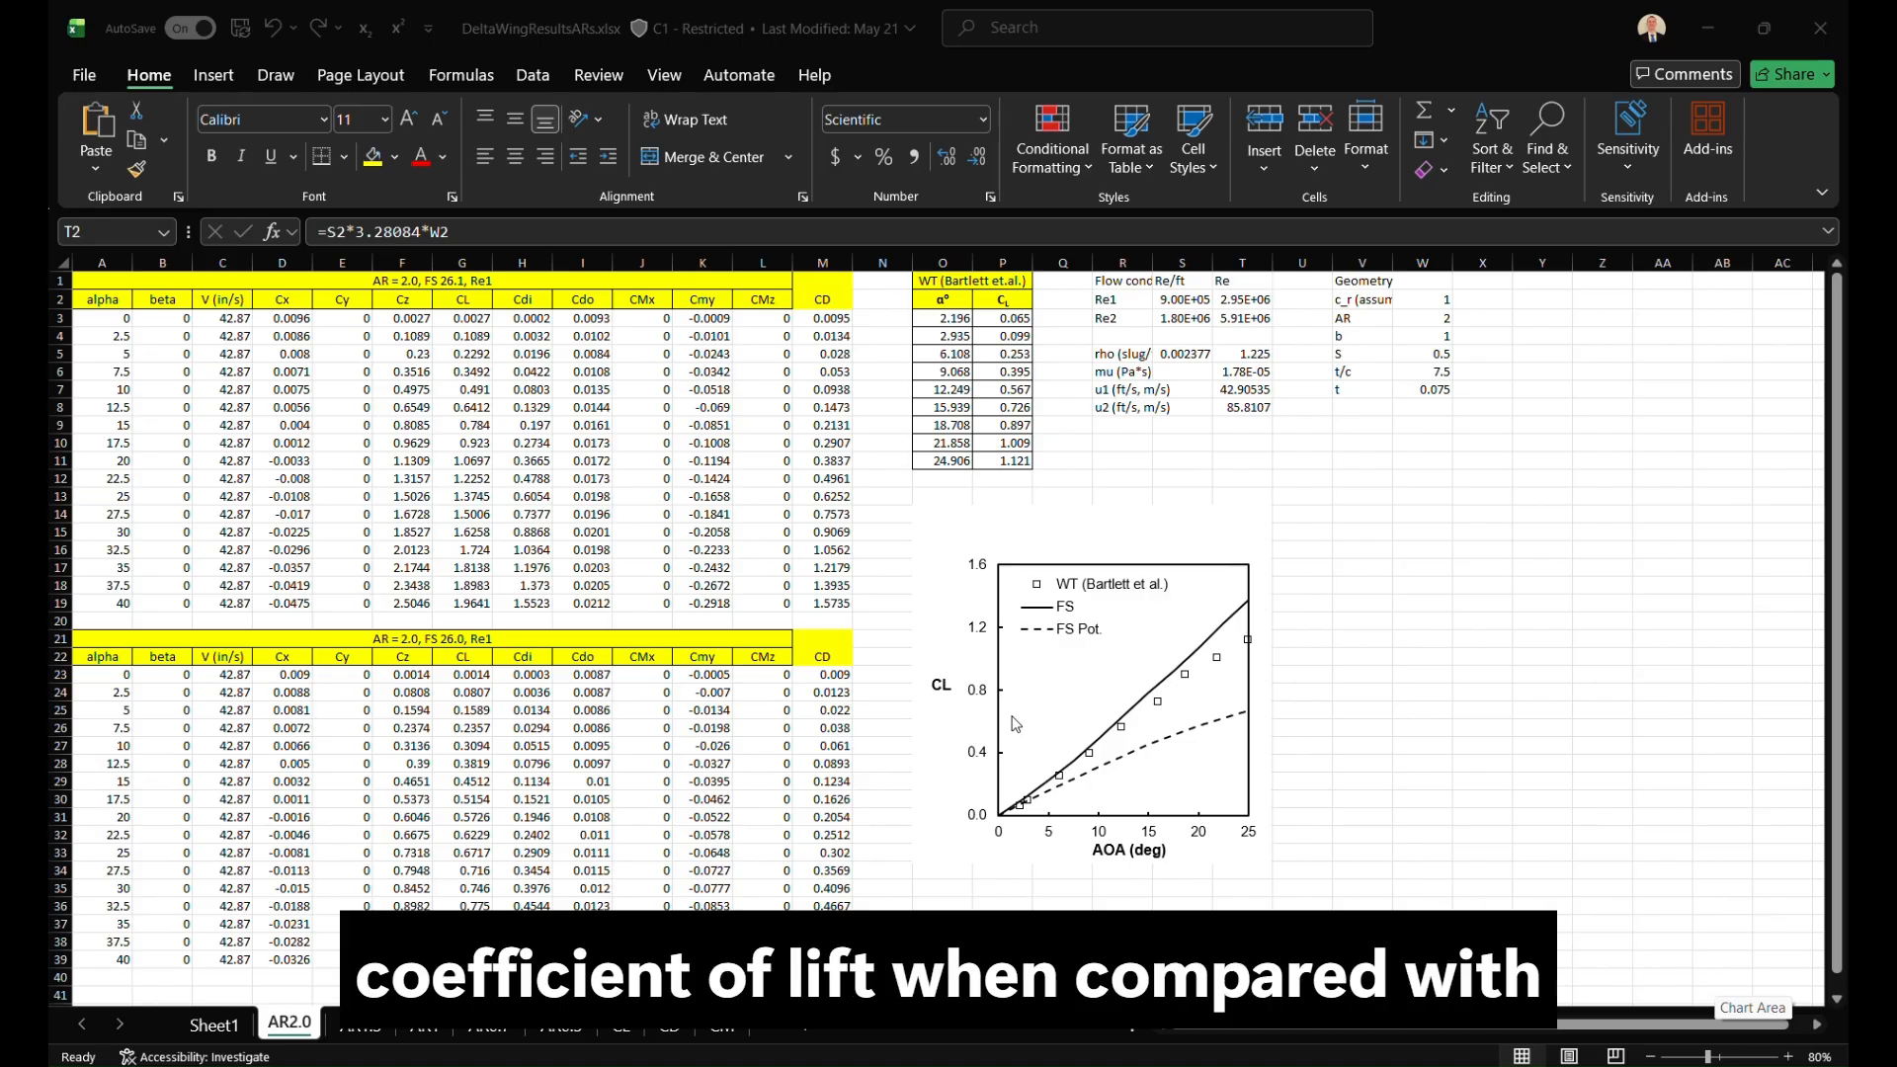
Switch to the Excel workbook DeltaWingResultsARs.xlsx and compare the wind-tunnel and FS curves on the AR2.0, AR1.5 and AR1 sheets.
{"action": "left_click", "coordinate": [1063, 672]}
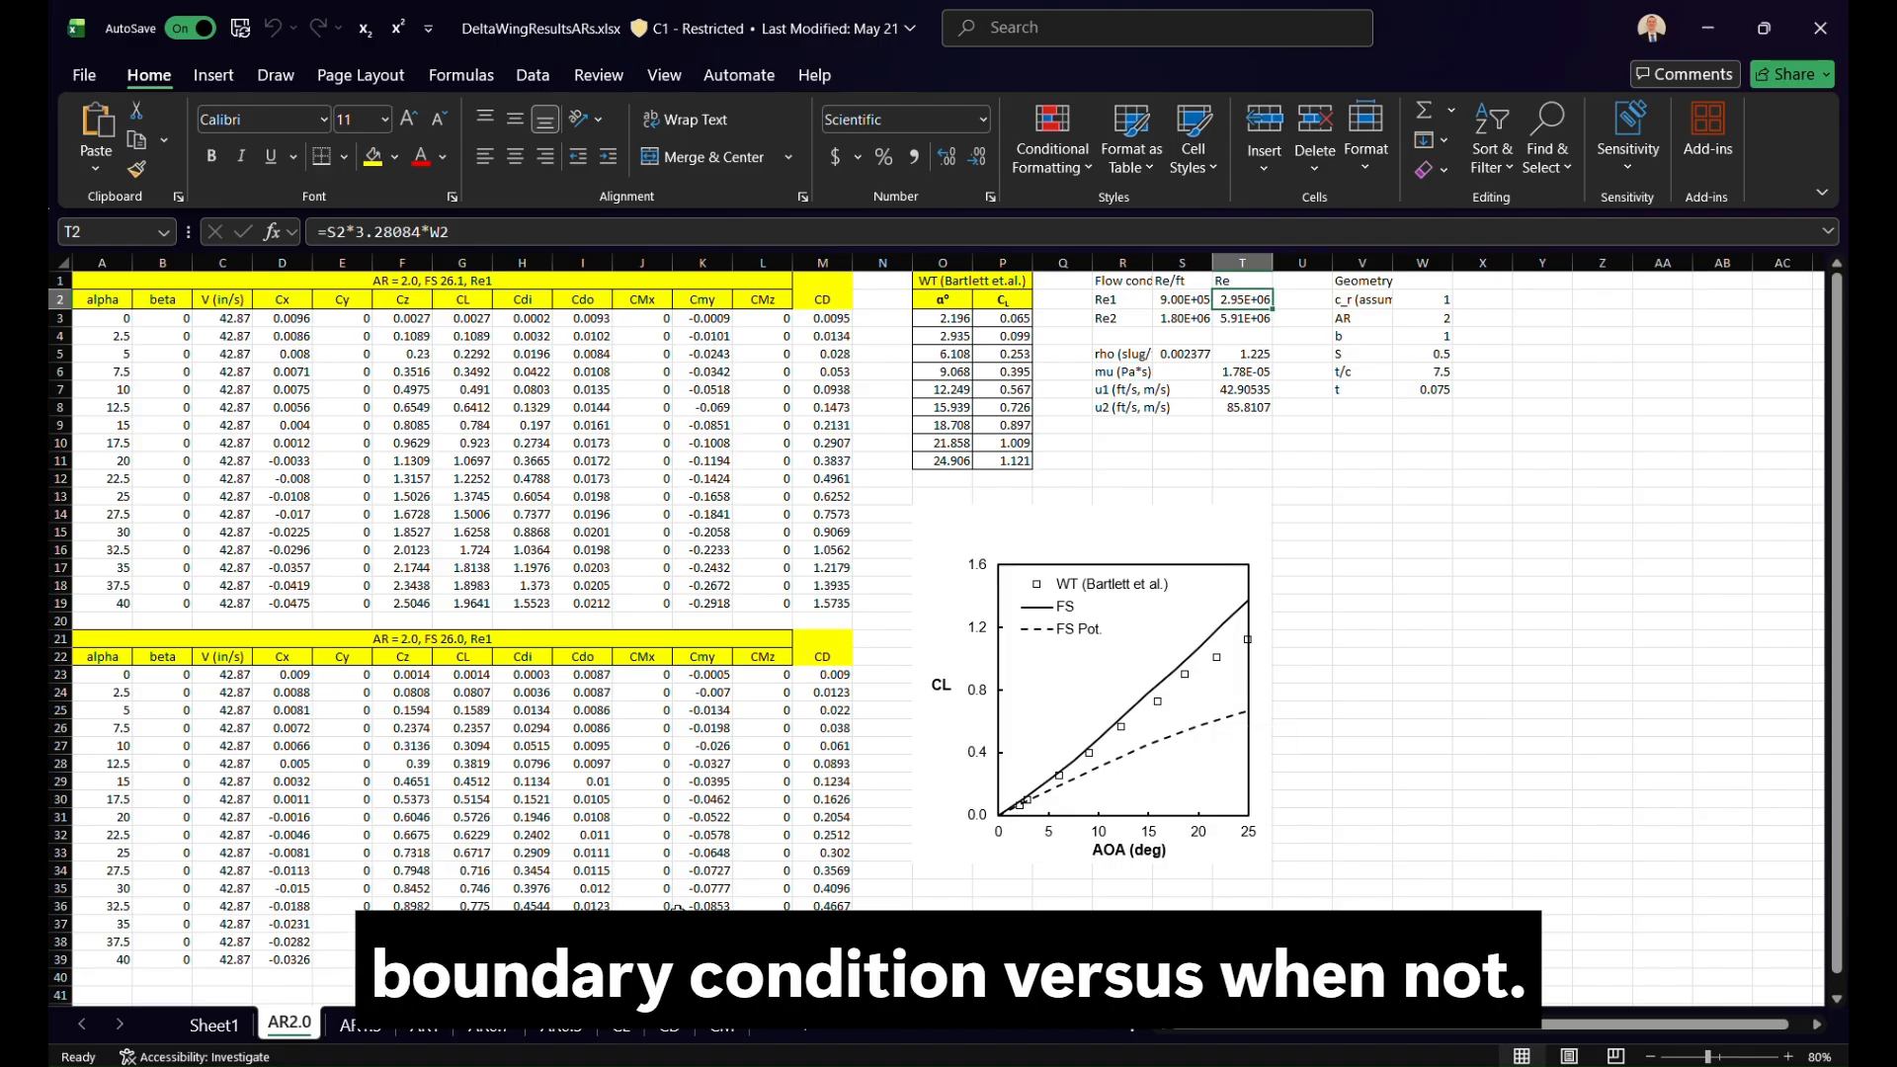
{"action": "left_click", "coordinate": [360, 1024]}
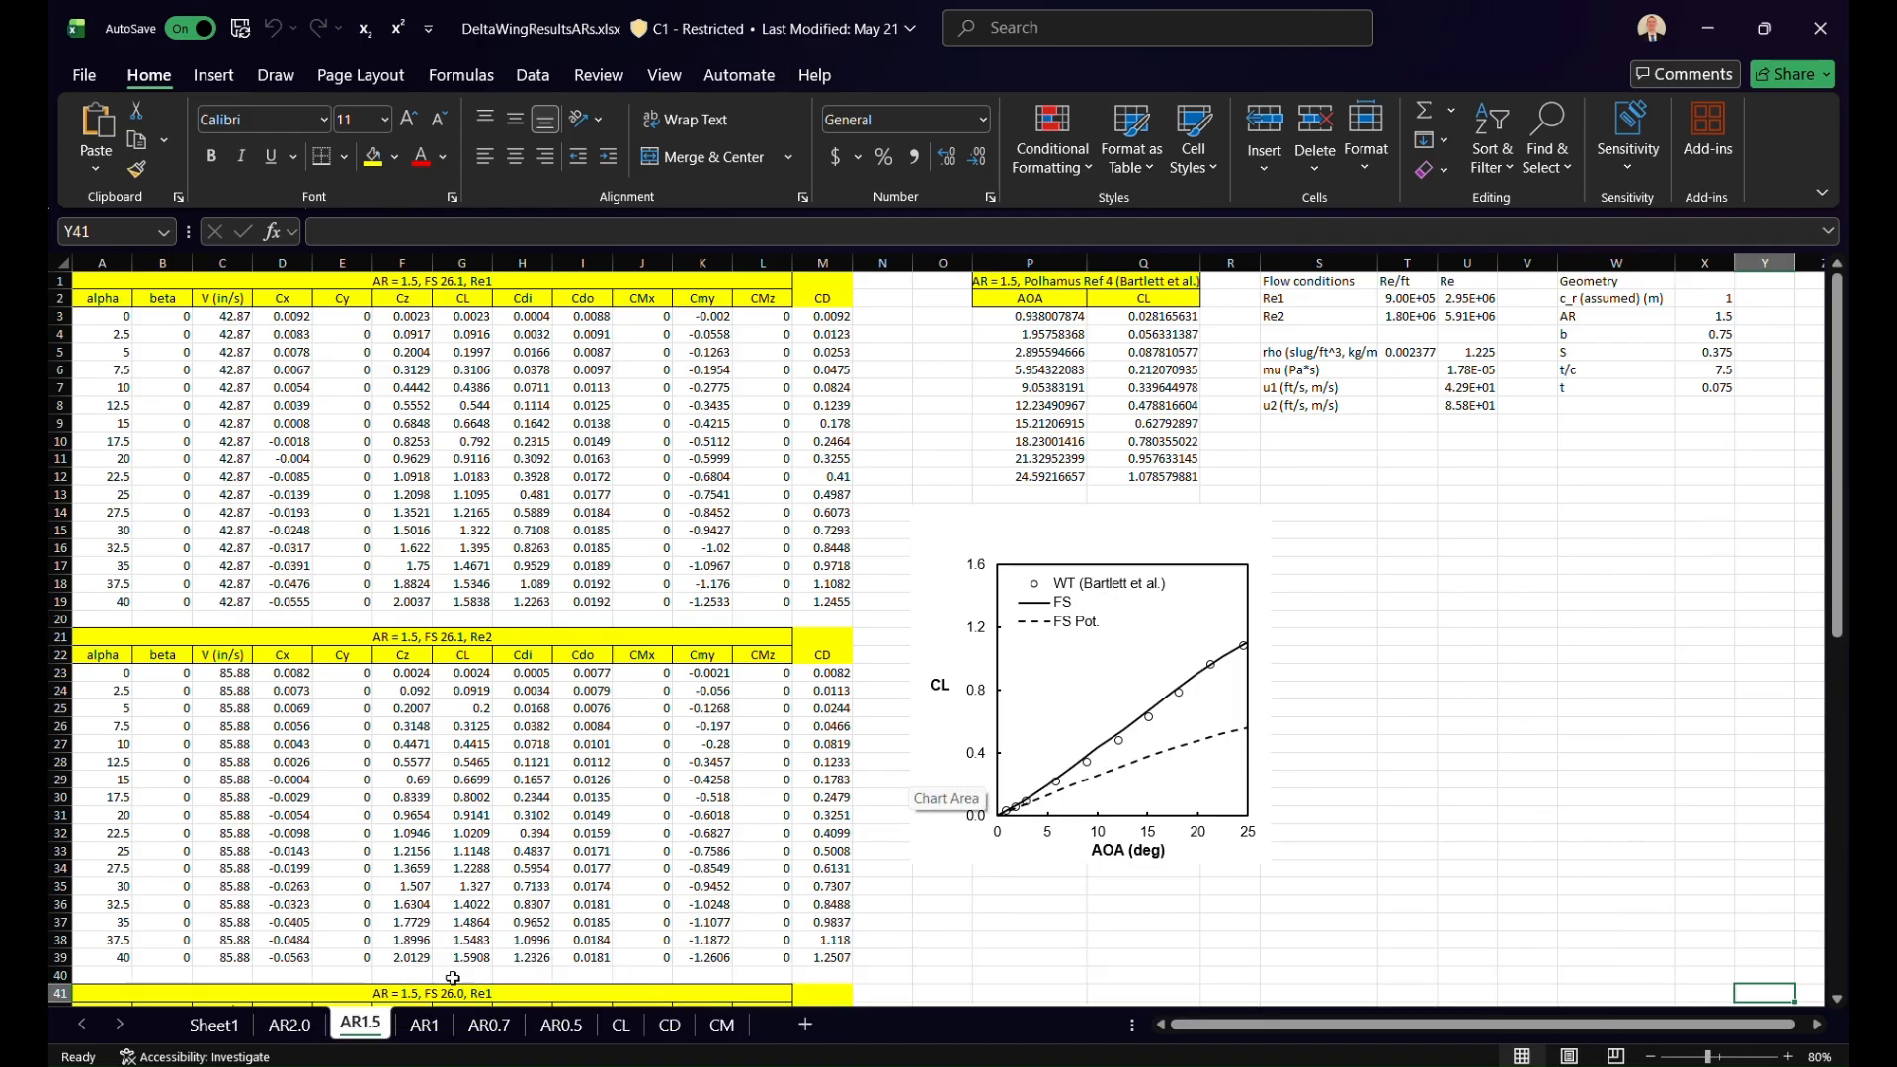
{"action": "left_click", "coordinate": [424, 1025]}
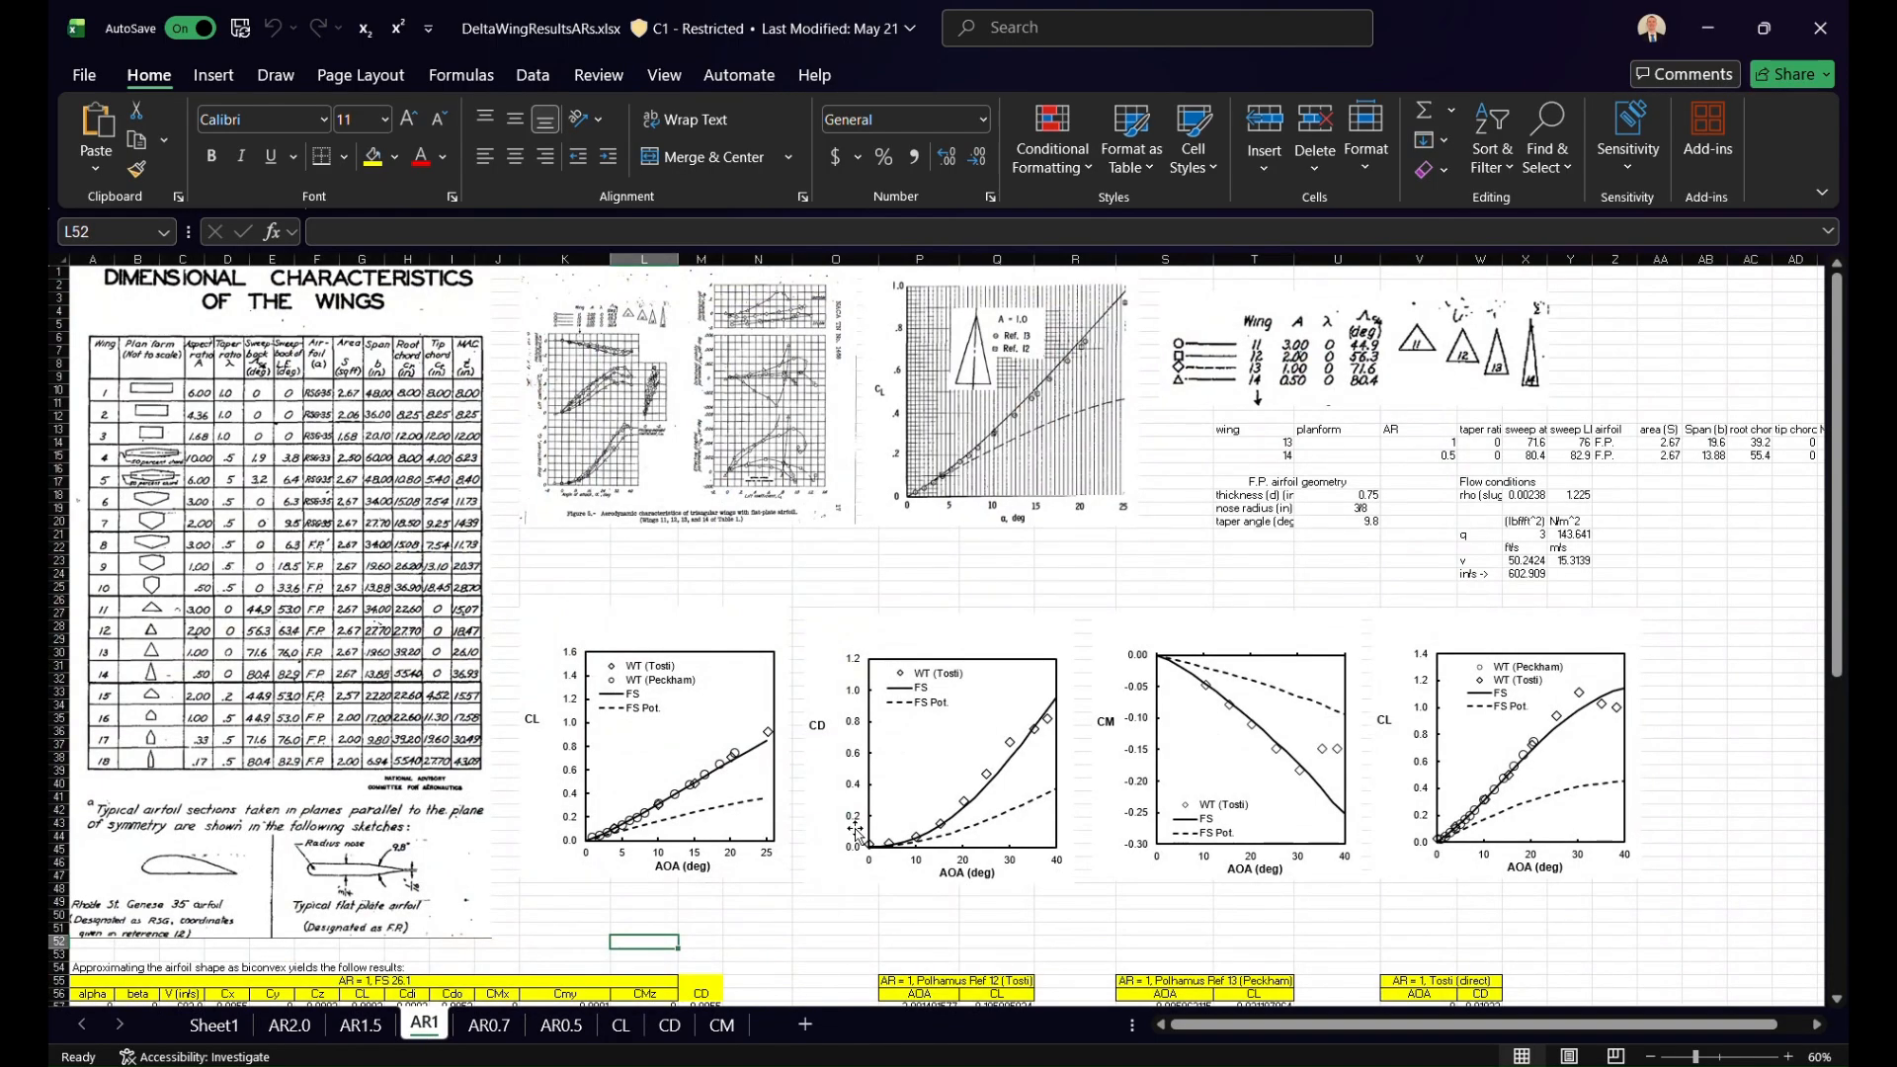
{"action": "left_click", "coordinate": [1789, 1057]}
{"action": "left_click", "coordinate": [1789, 1057]}
{"action": "left_click_drag", "start_coordinate": [1502, 1025], "coordinate": [1561, 1026]}
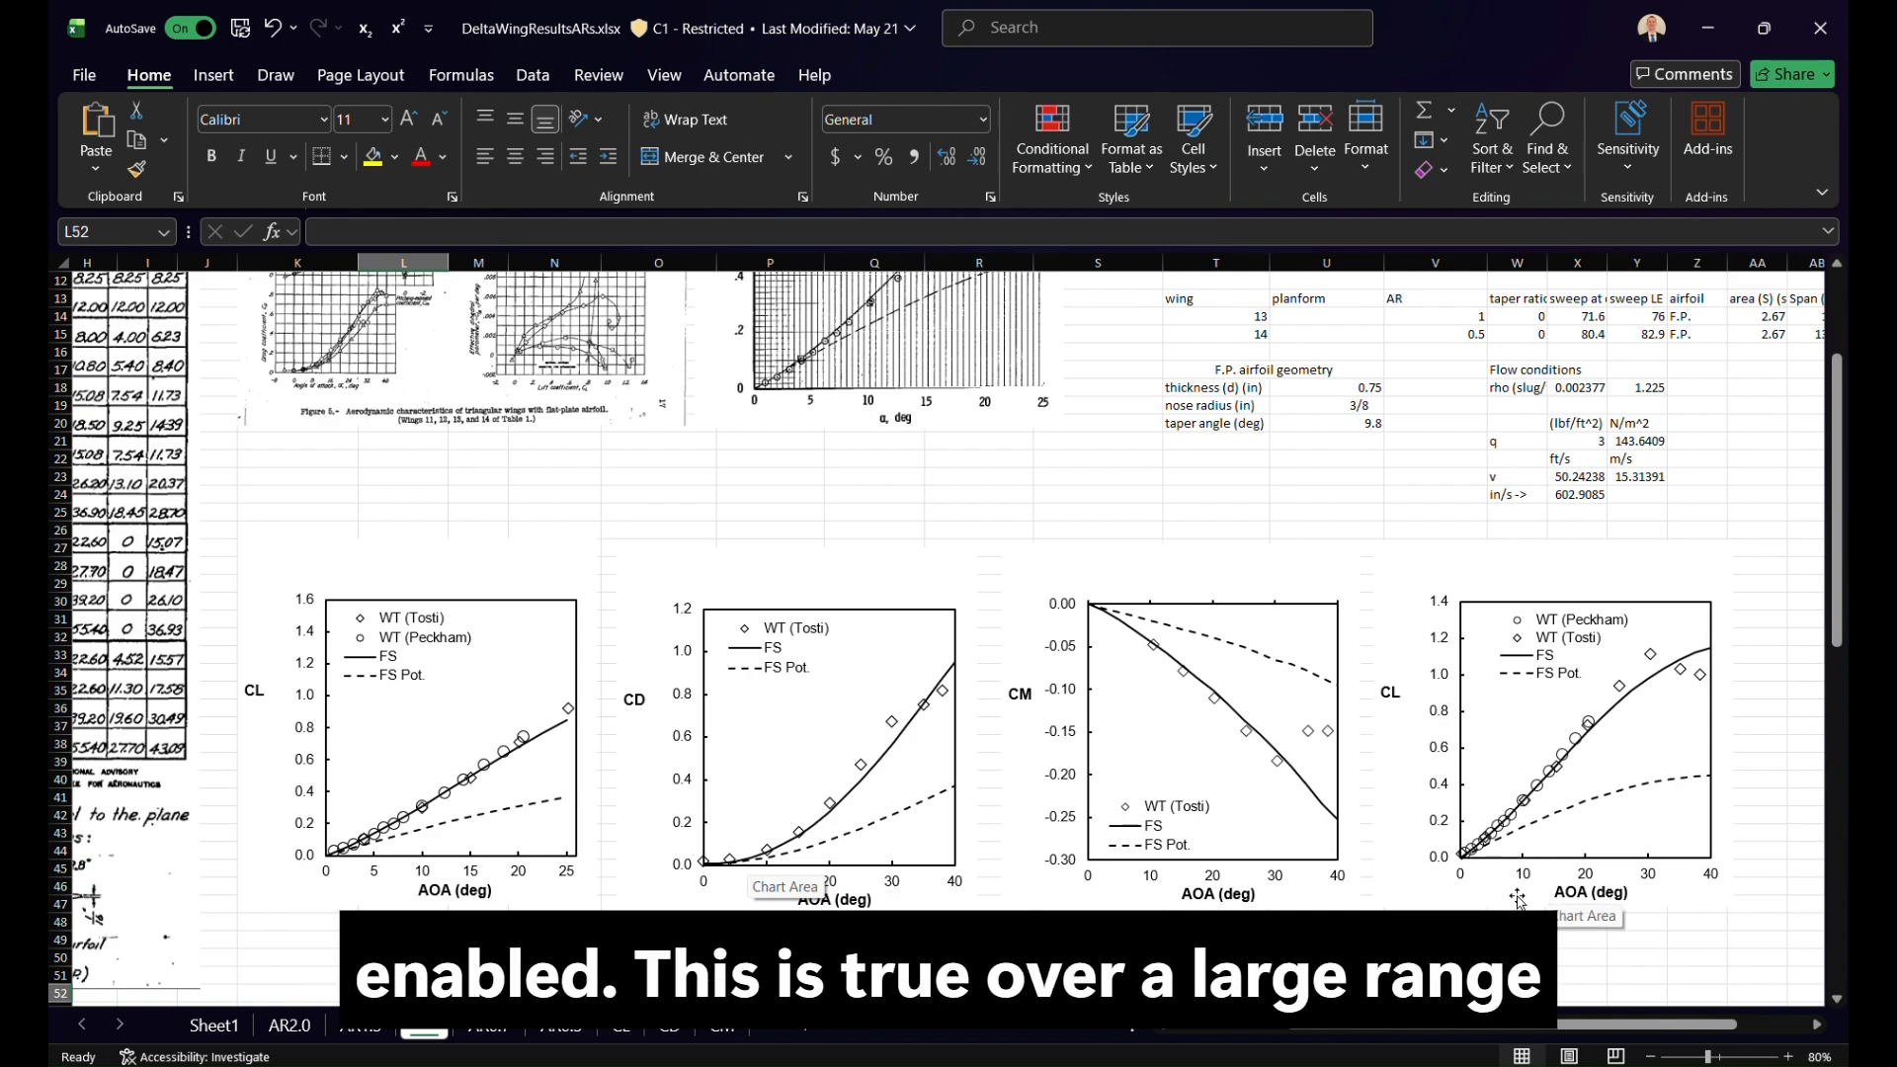
Examine the lift coefficient versus angle of attack chart on the AR0.7 sheet.
{"action": "left_click", "coordinate": [488, 1025]}
{"action": "scroll", "coordinate": [1402, 760], "scroll_direction": "down", "scroll_amount": 1}
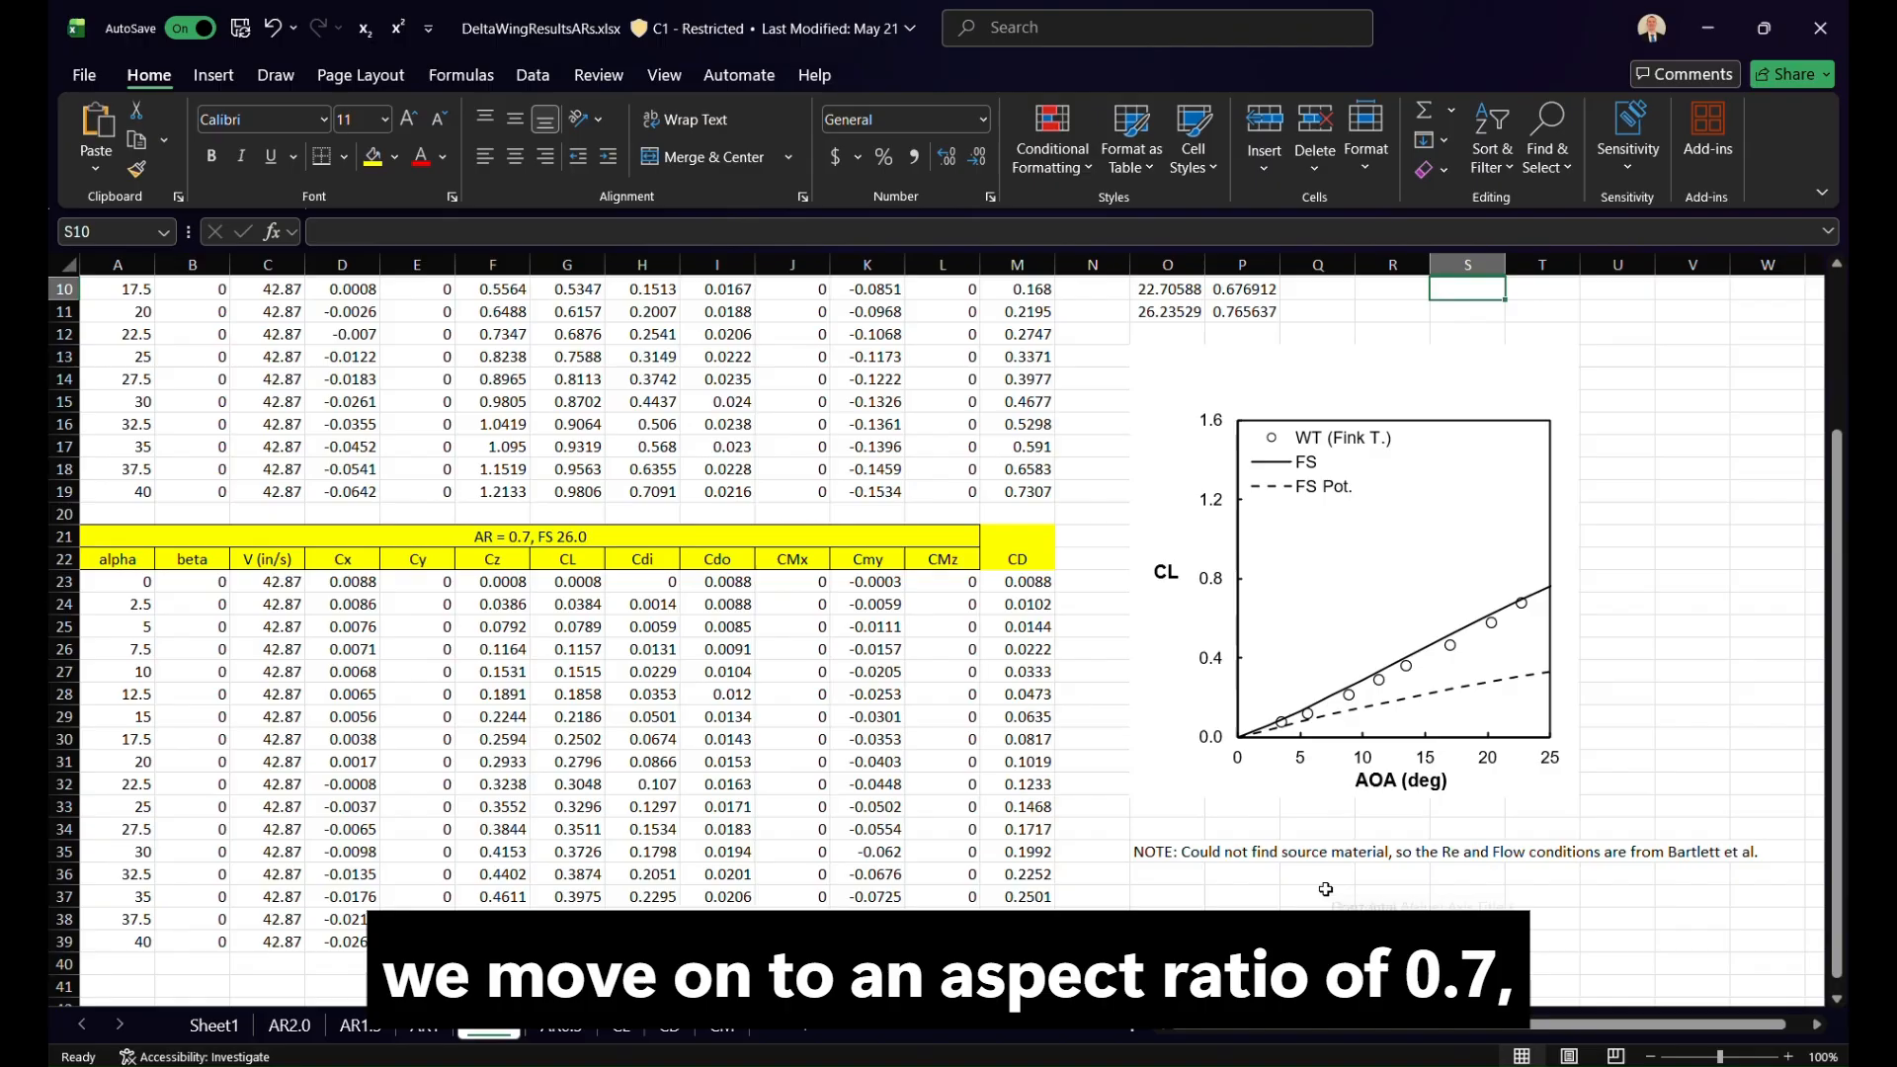
{"action": "scroll", "coordinate": [1106, 760], "scroll_direction": "up", "scroll_amount": 1}
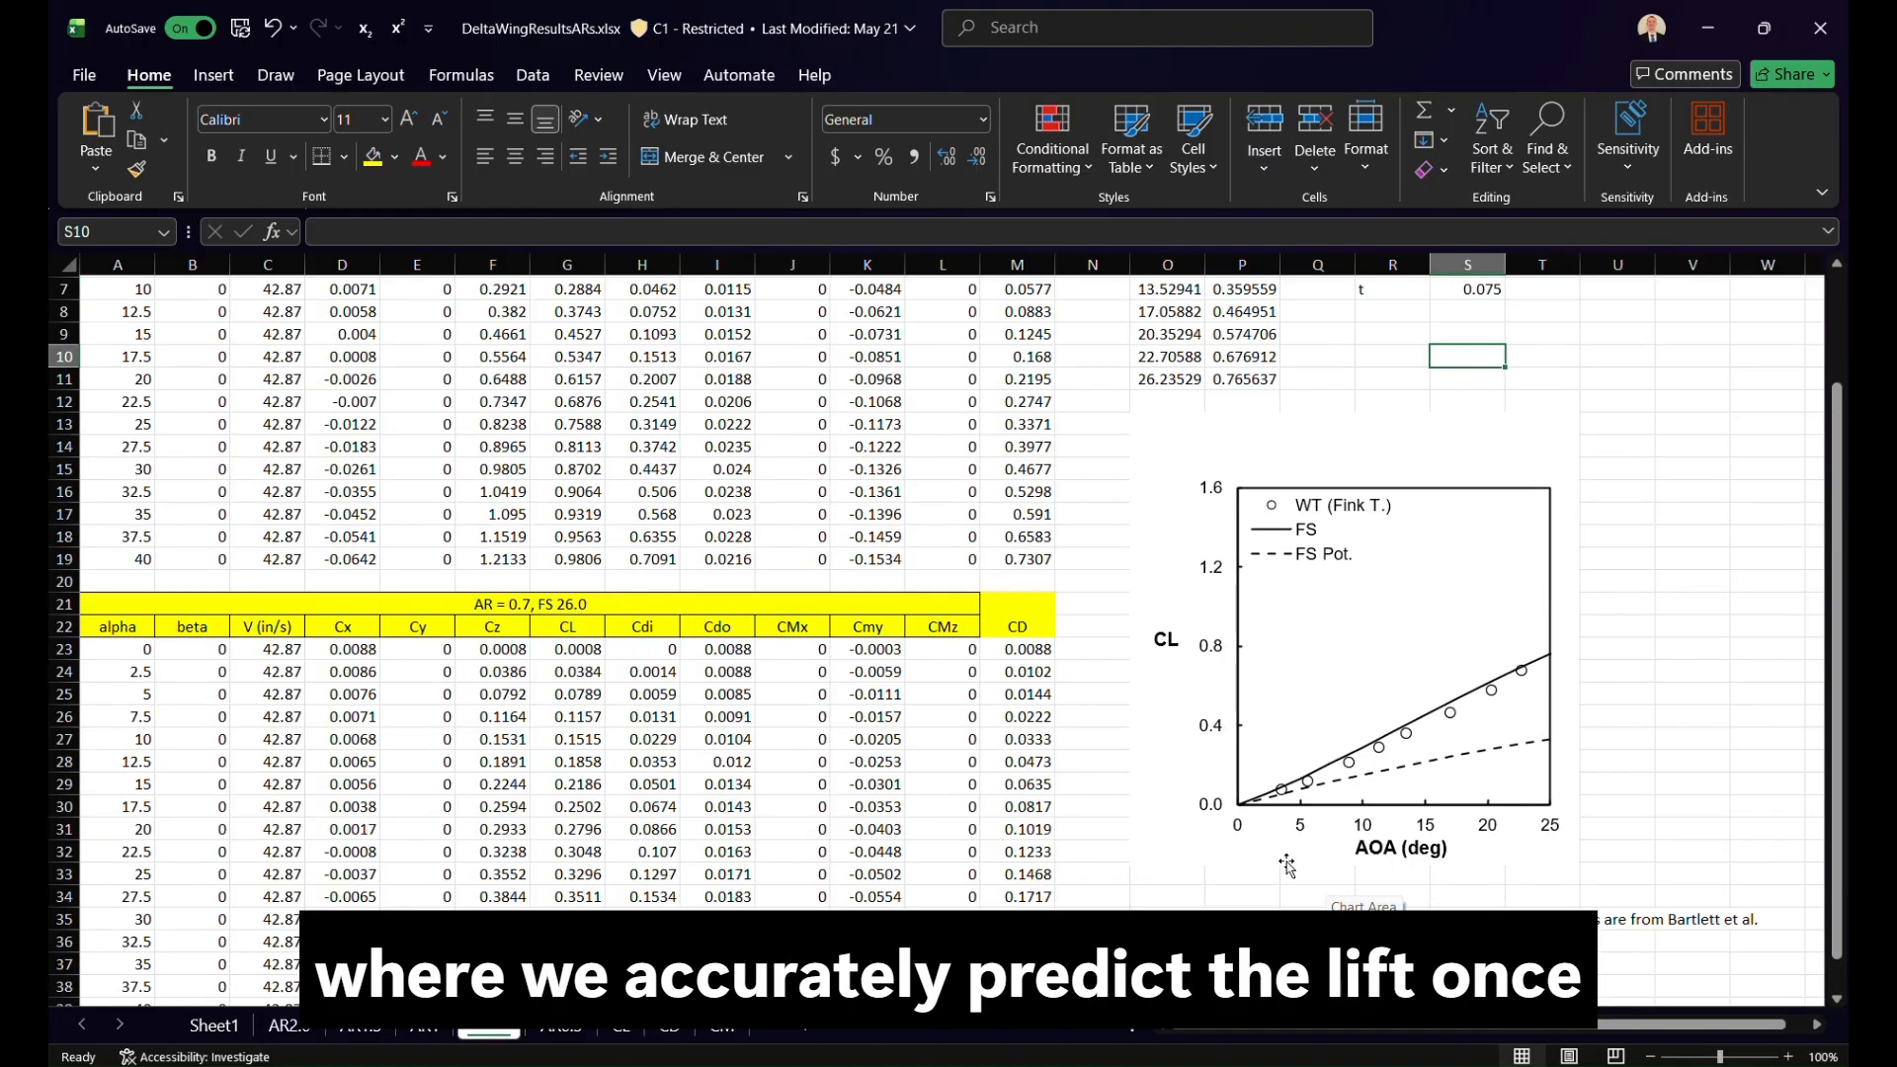